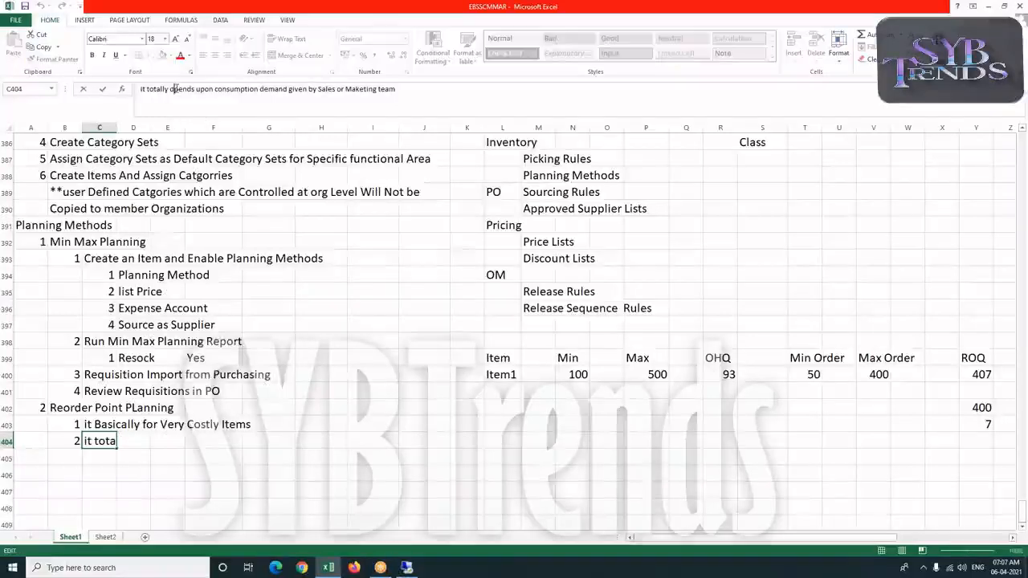
Finish the row 404 note 'it totally depends upon consumption demand given by Sales or Maketing team' and move down
text(e)
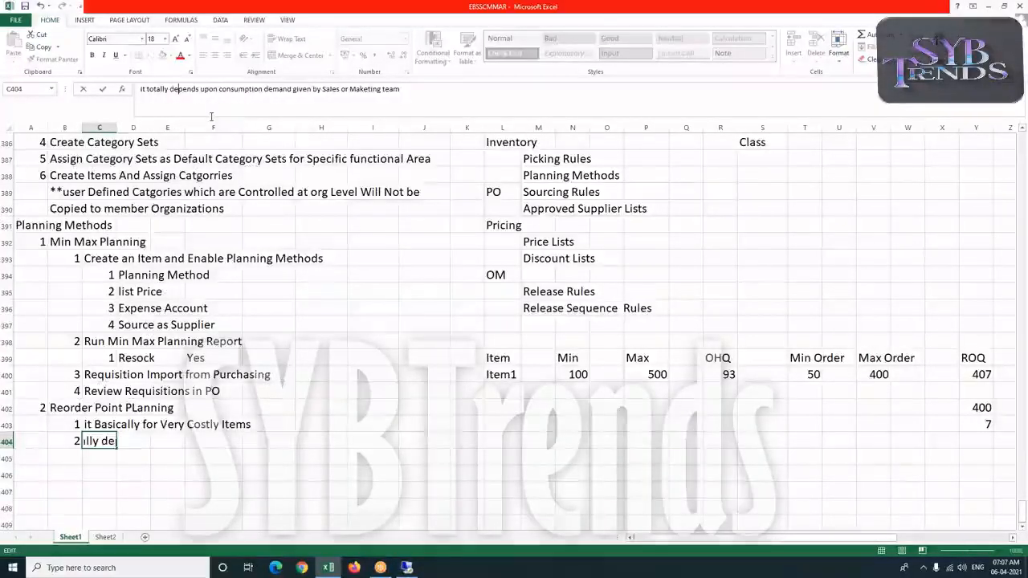
key(Return)
click(79, 465)
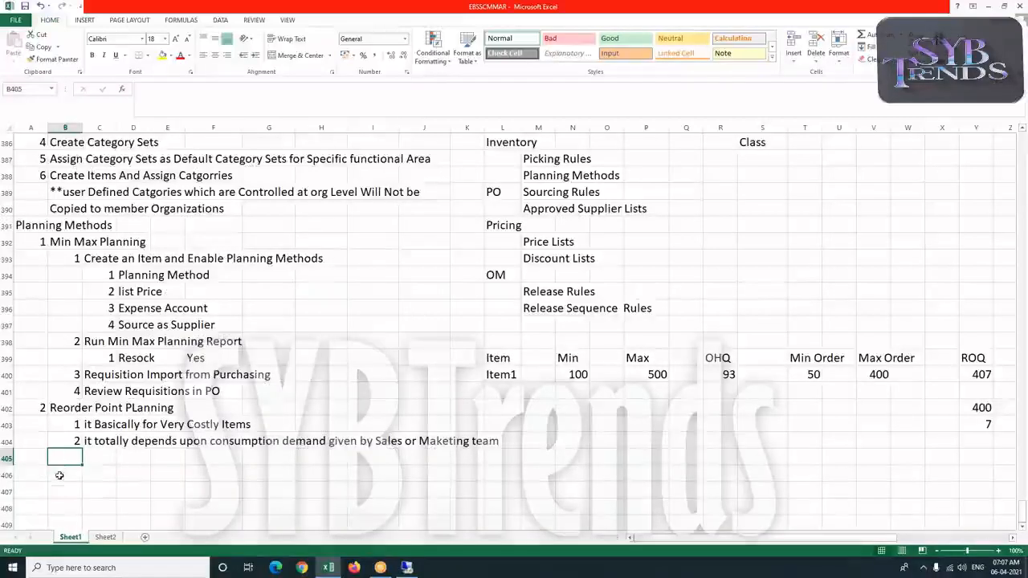
Number row 406 as 1 and begin the entry 'Create an Item And Enable' in the adjacent cell
click(61, 473)
text(1)
key(Tab)
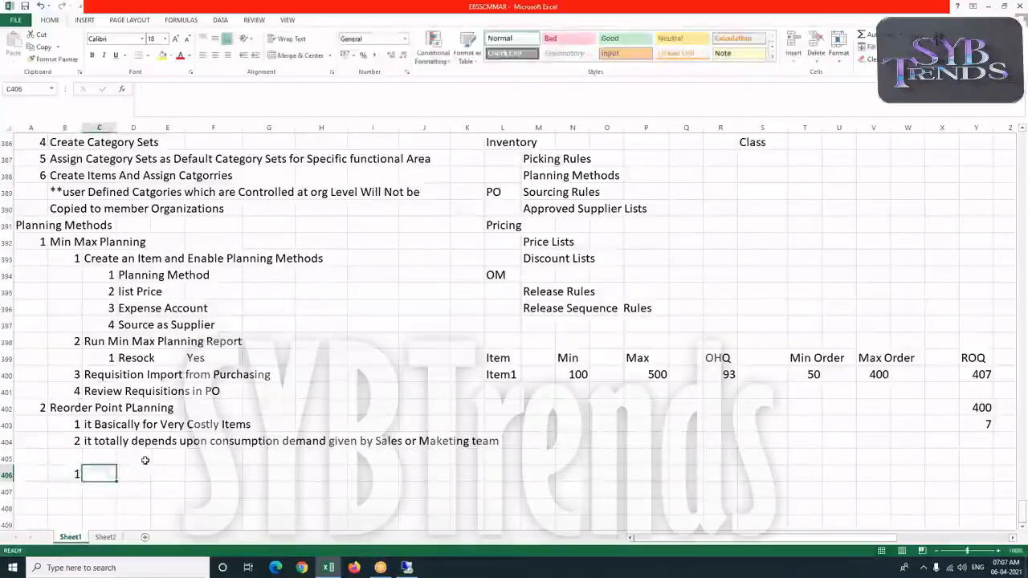
text(Create an Ite)
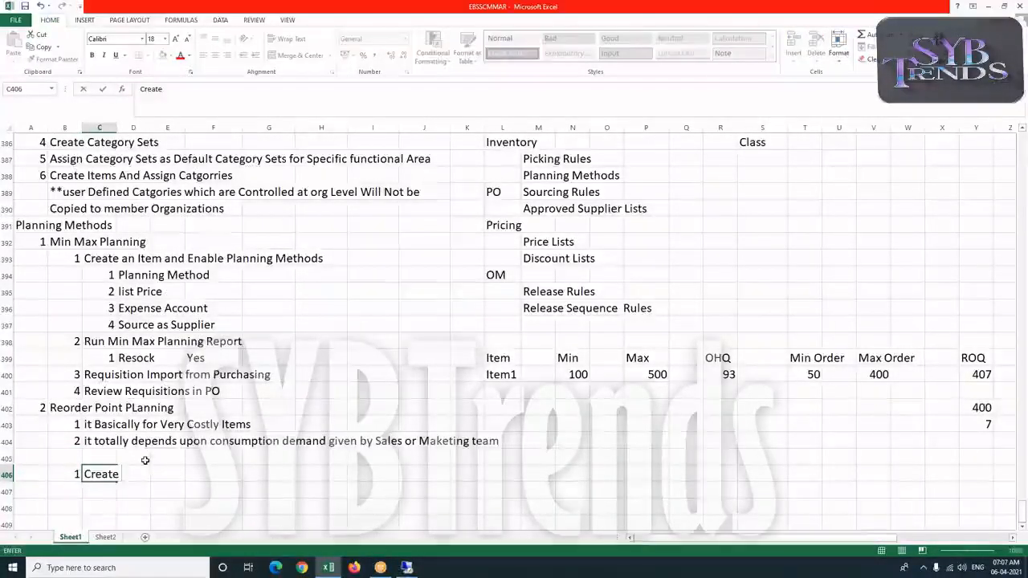
text(m And )
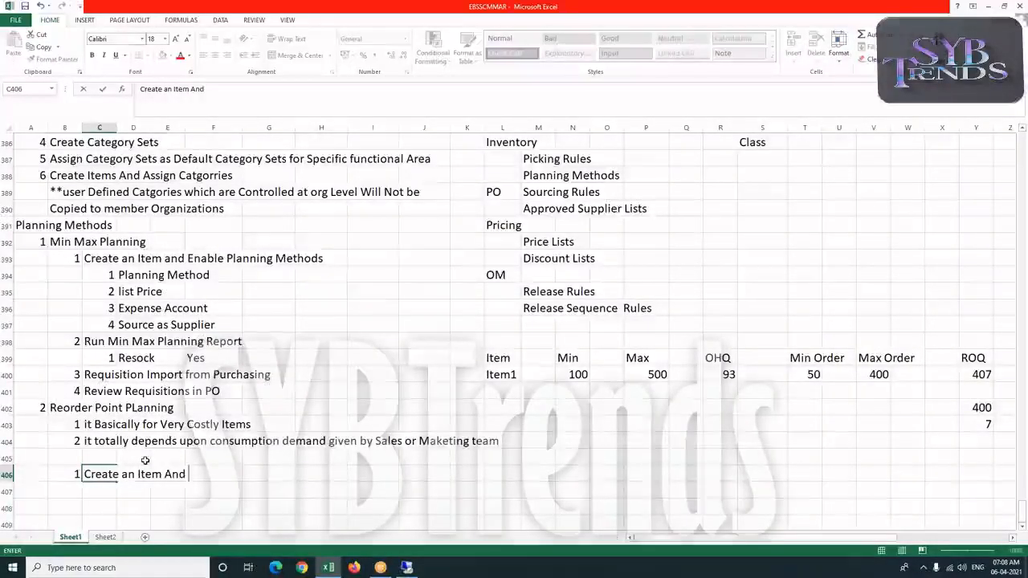
text(ENable Planning )
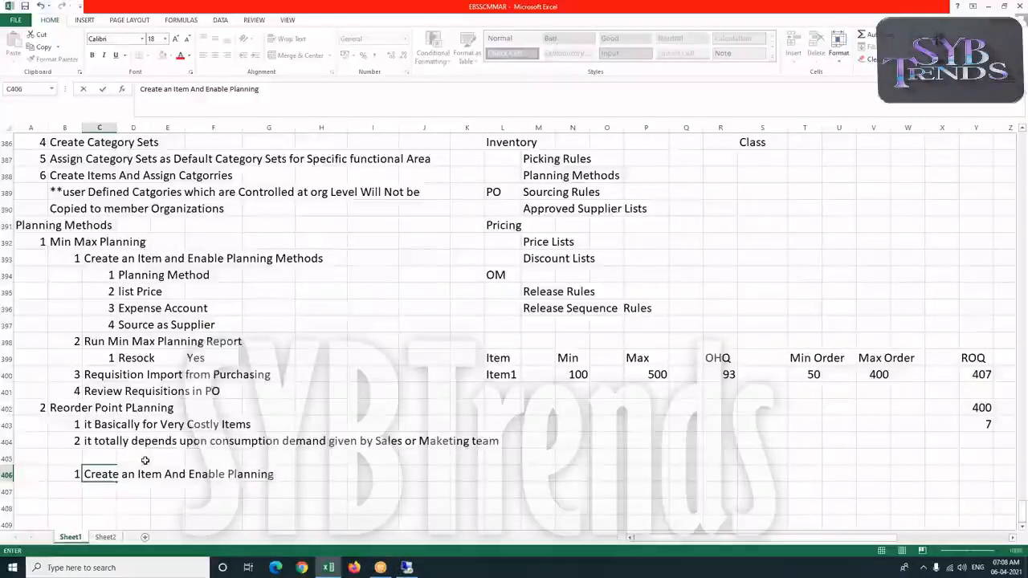
text(Me)
text(t)
Complete the C406 entry as 'Create an Item And Enable Reorder point Planning Methods' and confirm it
key(BackSpace)
key(BackSpace)
key(BackSpace)
key(BackSpace)
key(BackSpace)
key(BackSpace)
key(BackSpace)
key(BackSpace)
key(BackSpace)
key(BackSpace)
key(BackSpace)
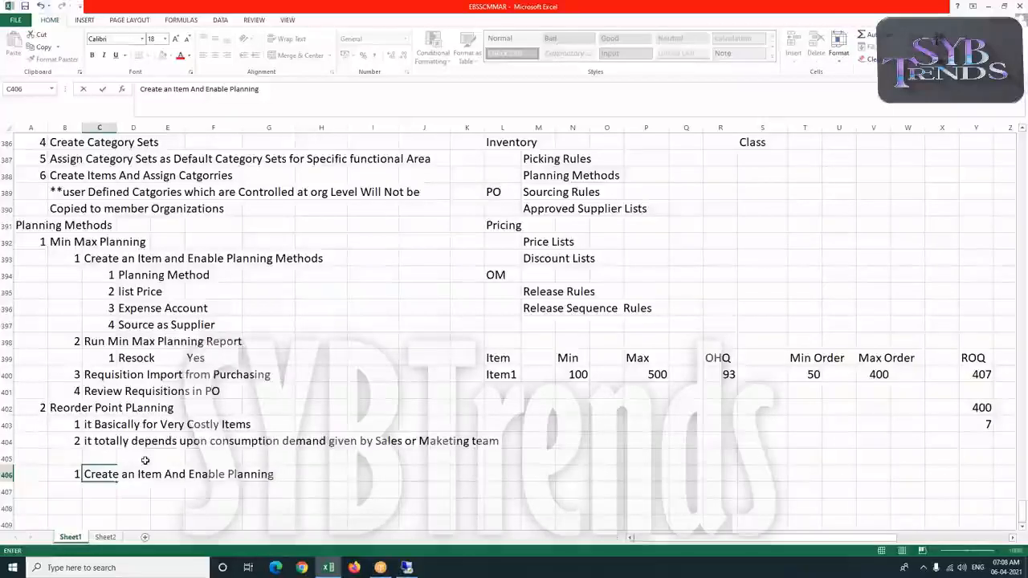
key(BackSpace)
text(Reorder p)
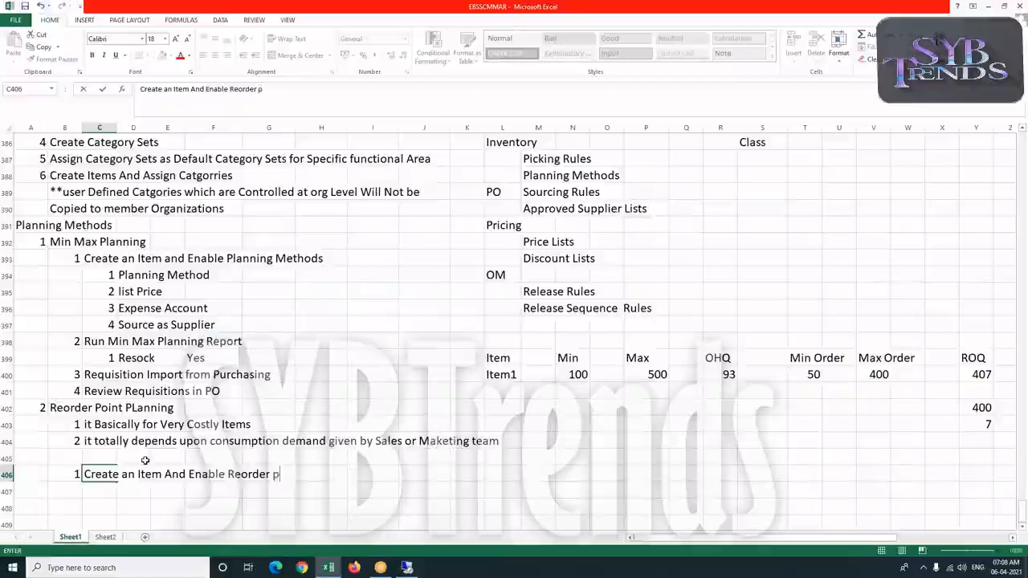
text(oint Planning)
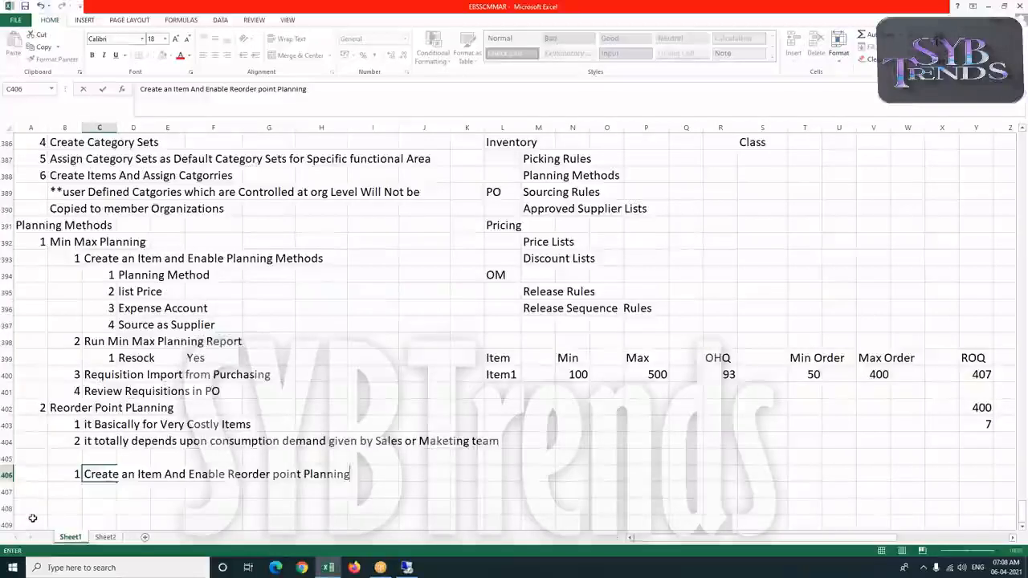
text( Methods)
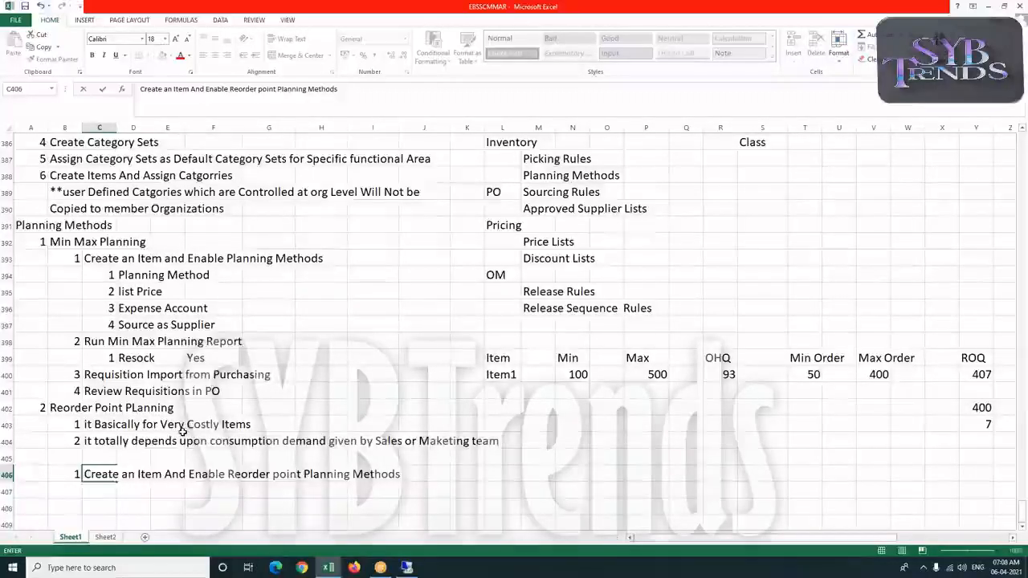
click(93, 446)
scroll(93, 446, down, 3)
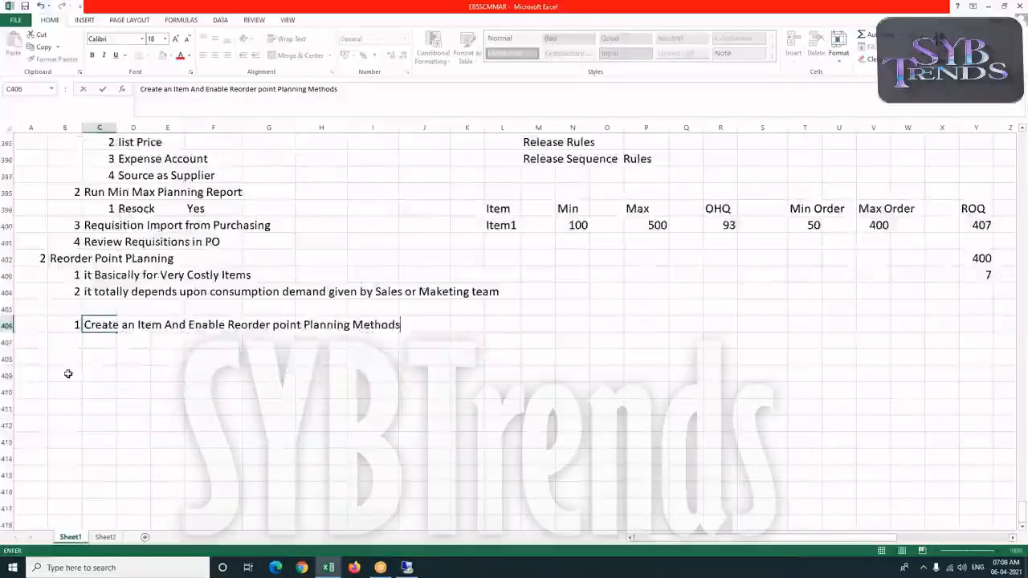
click(67, 341)
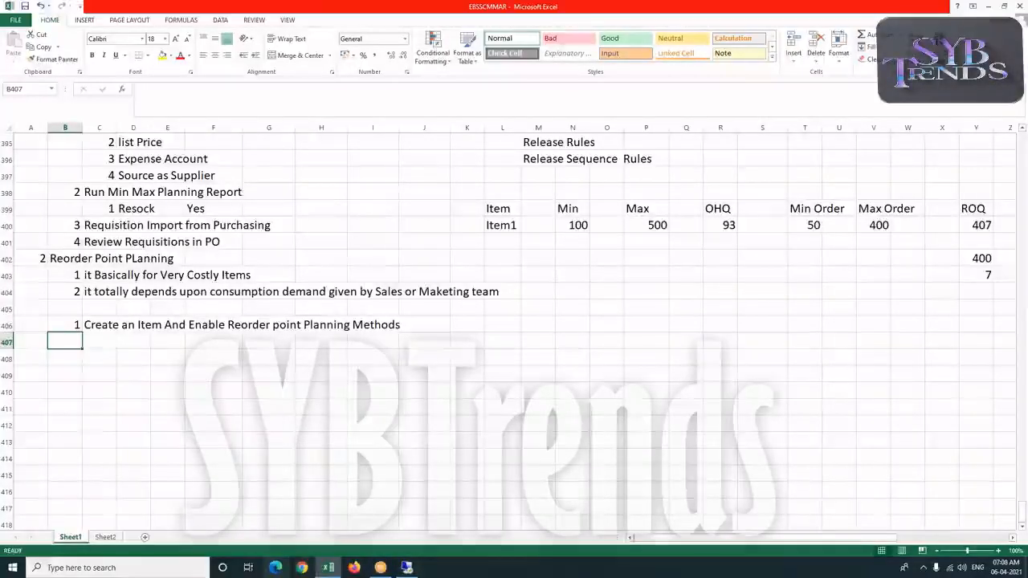
Switch to Oracle Applications and change to the inventory responsibility navigator
click(406, 569)
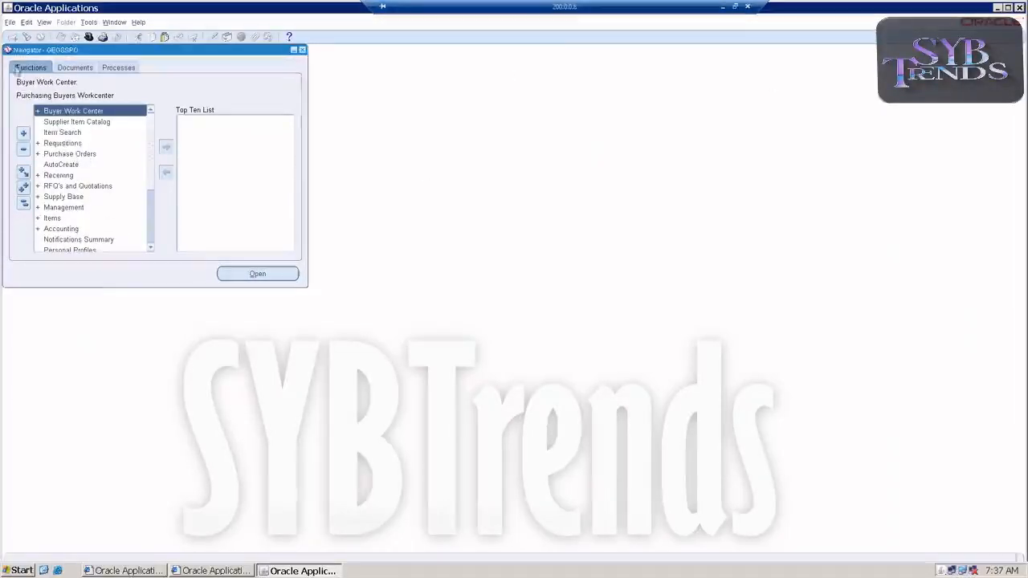
click(10, 22)
click(16, 133)
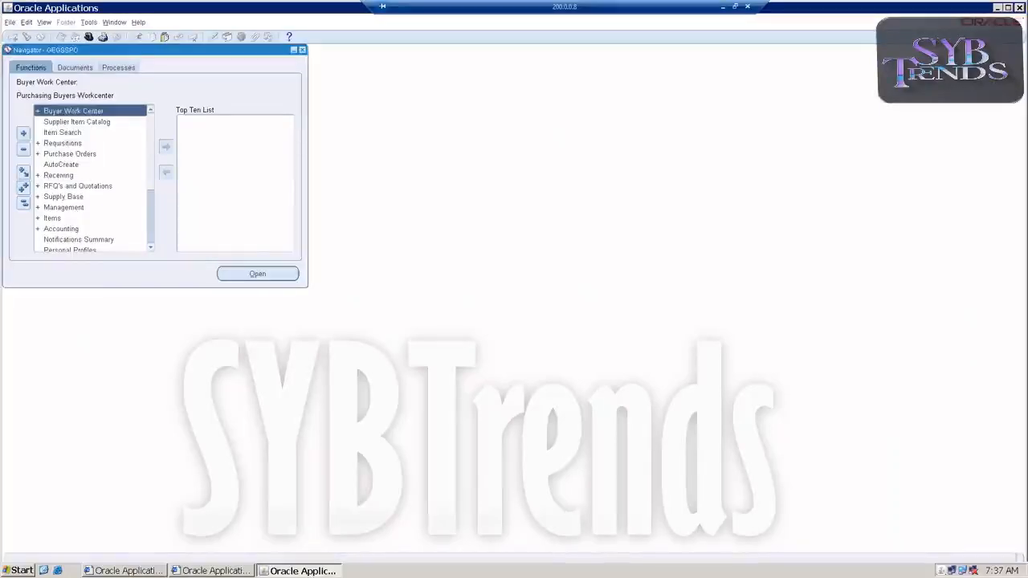
double_click(144, 227)
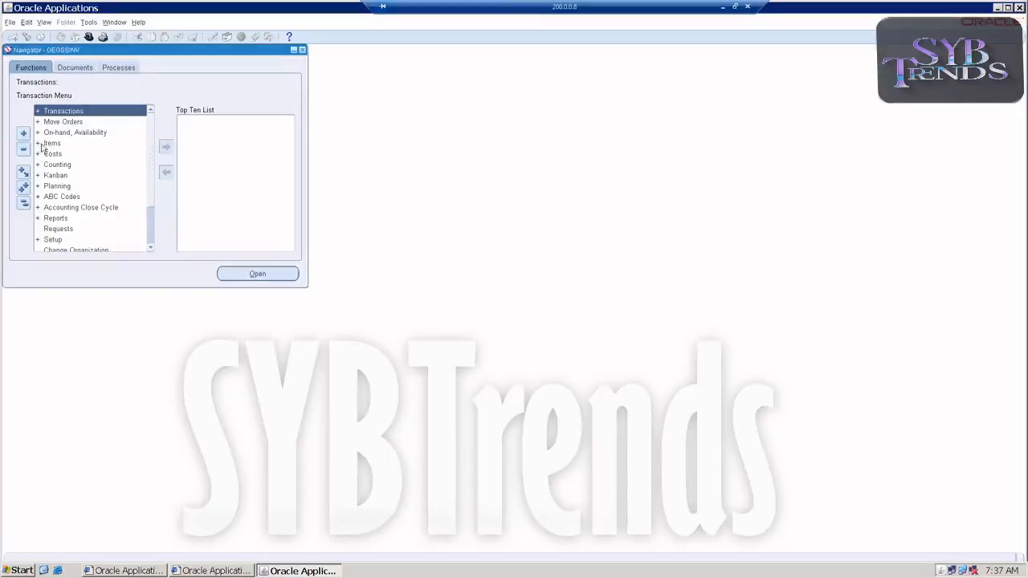
Open Items > Master Items for the GSS (GEGSSMASTER) organization
double_click(59, 242)
scroll(76, 233, down, 2)
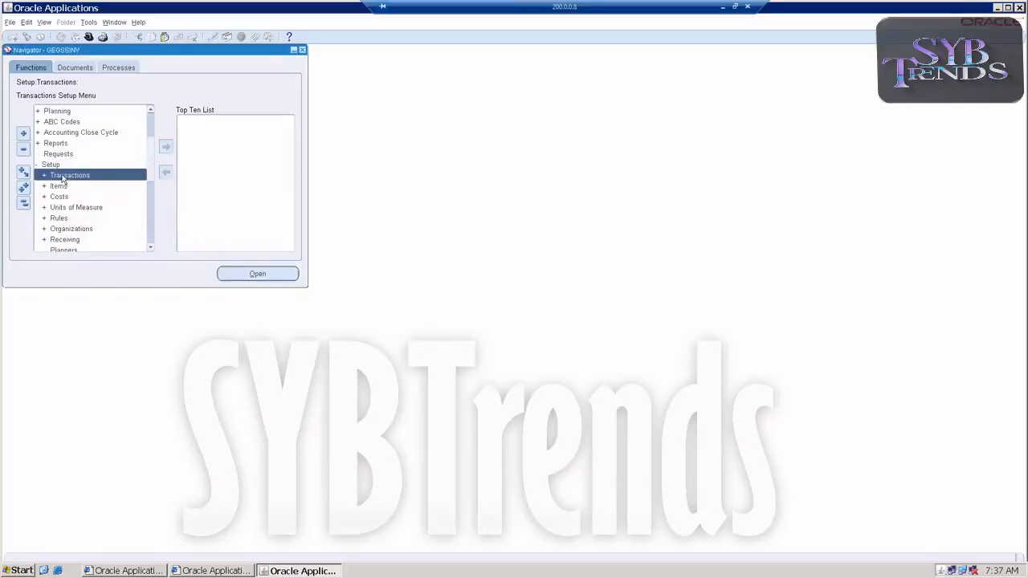
scroll(64, 172, up, 2)
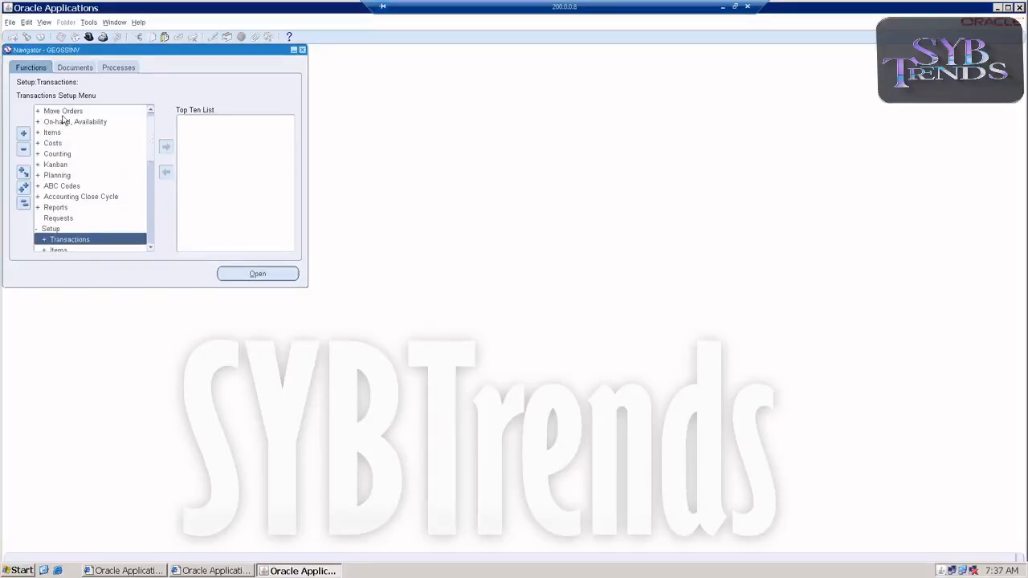
double_click(53, 135)
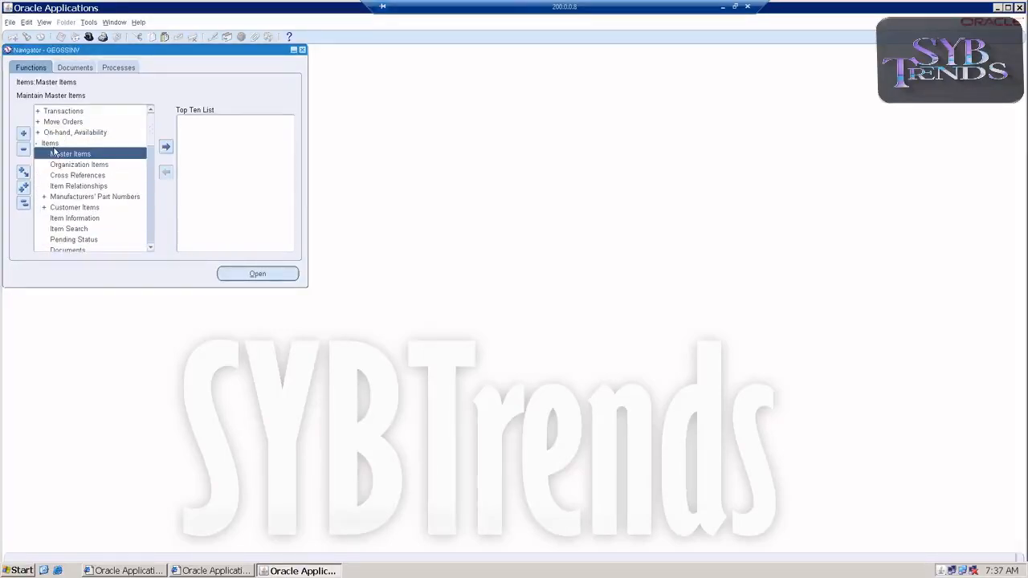
double_click(54, 154)
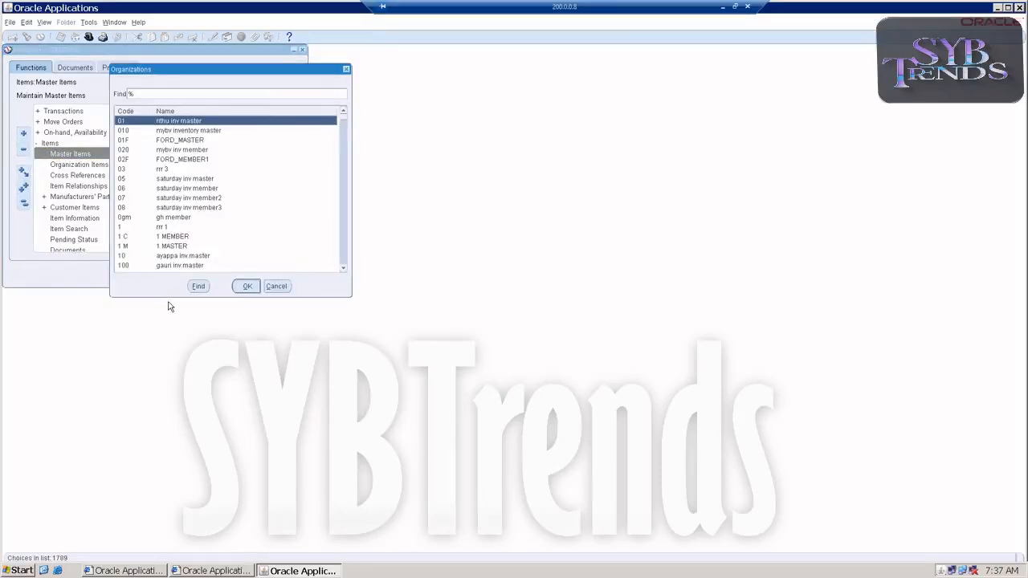
text(gss)
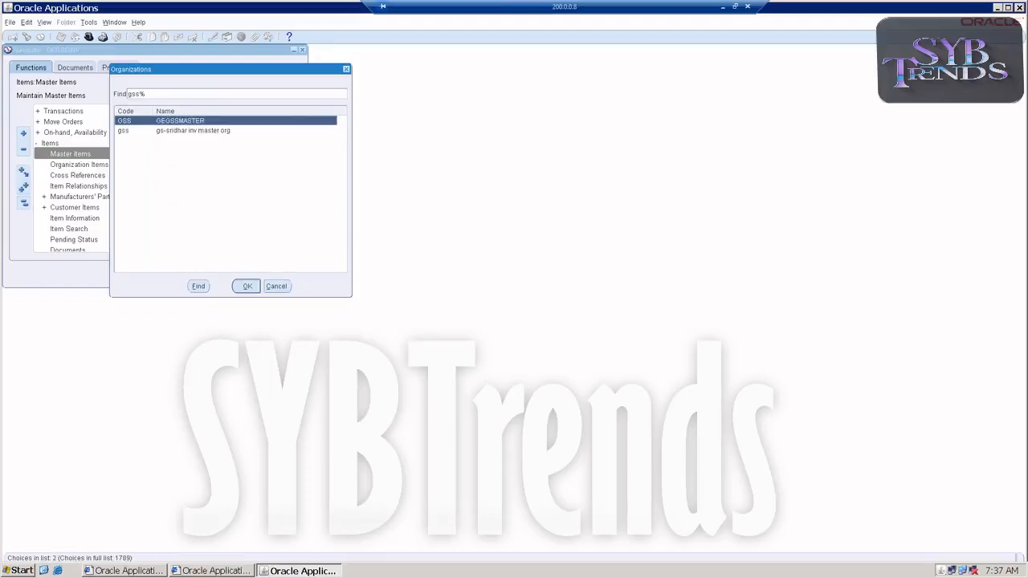
double_click(137, 121)
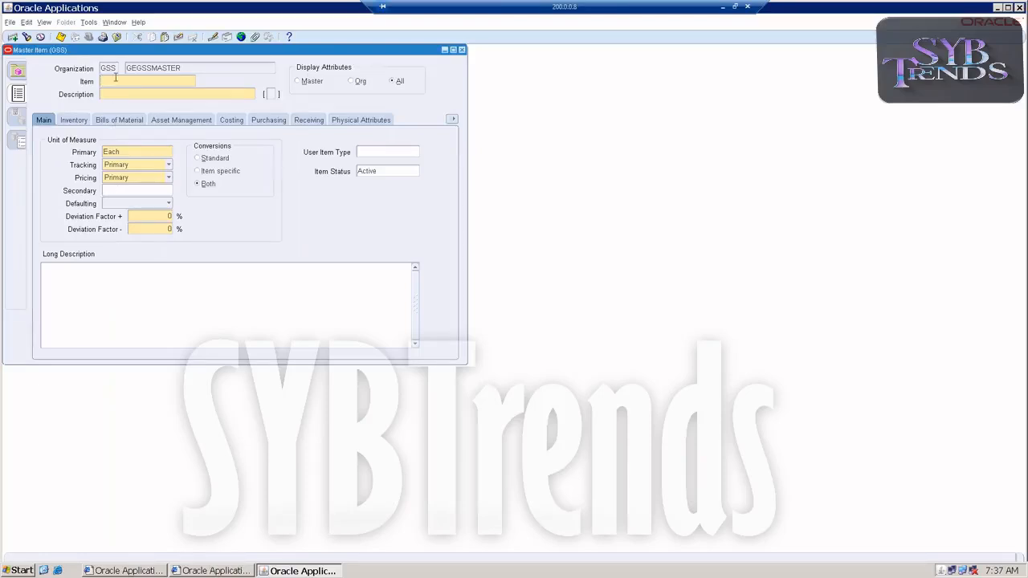
Enter a new item GEGSSROP and copy the same name into its Description
text(GEGSSROP)
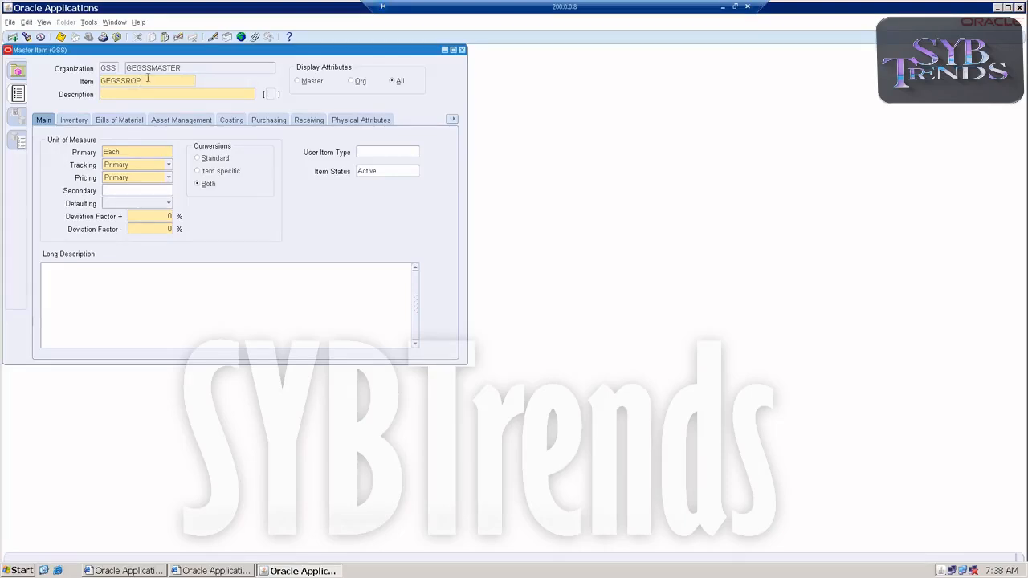
drag(149, 79, 28, 84)
key(ctrl+c)
click(108, 93)
key(ctrl+v)
click(114, 22)
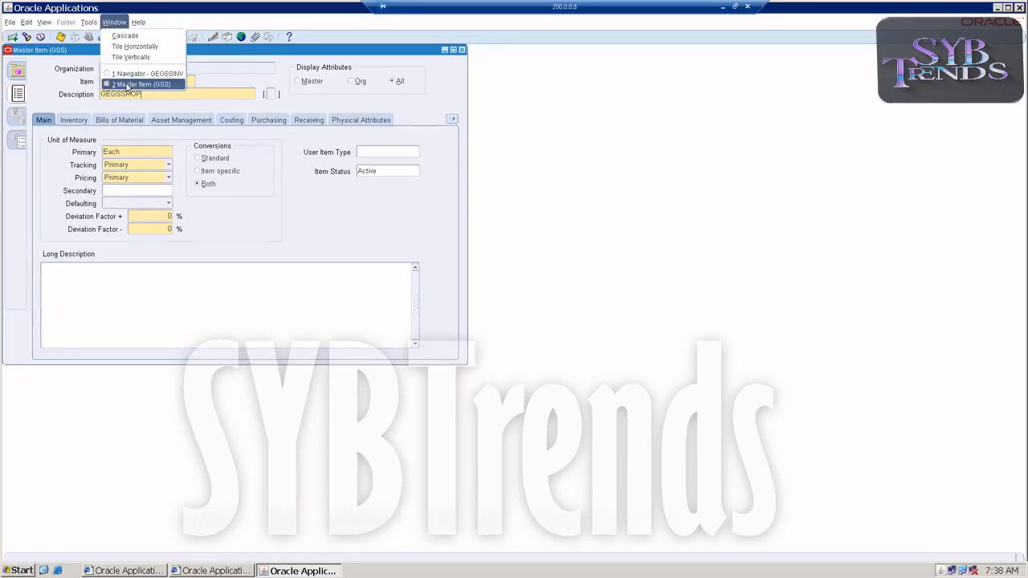
click(200, 210)
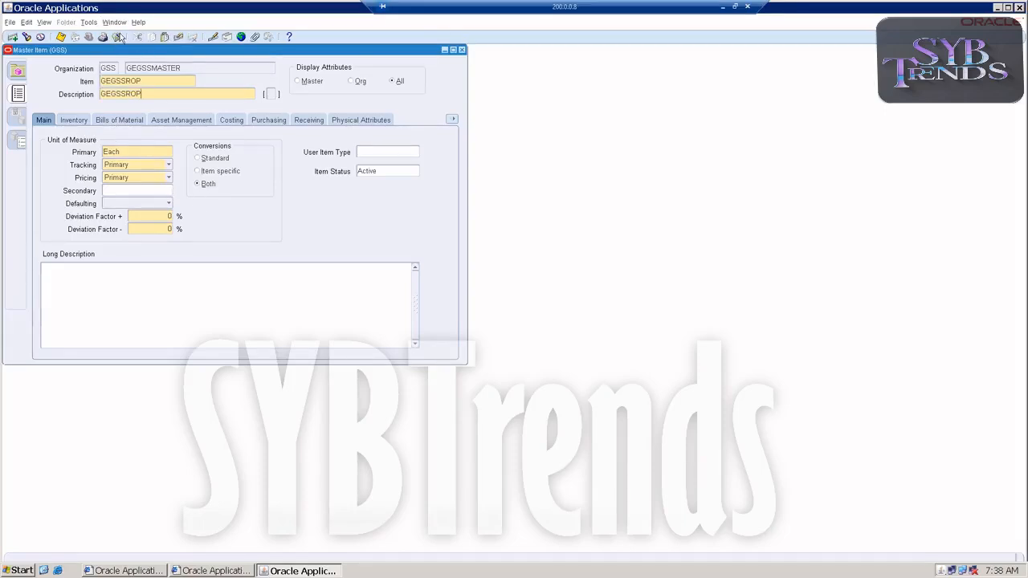
Copy attributes from the Finished Good template into the item and close the Copy From dialog
click(93, 22)
click(98, 164)
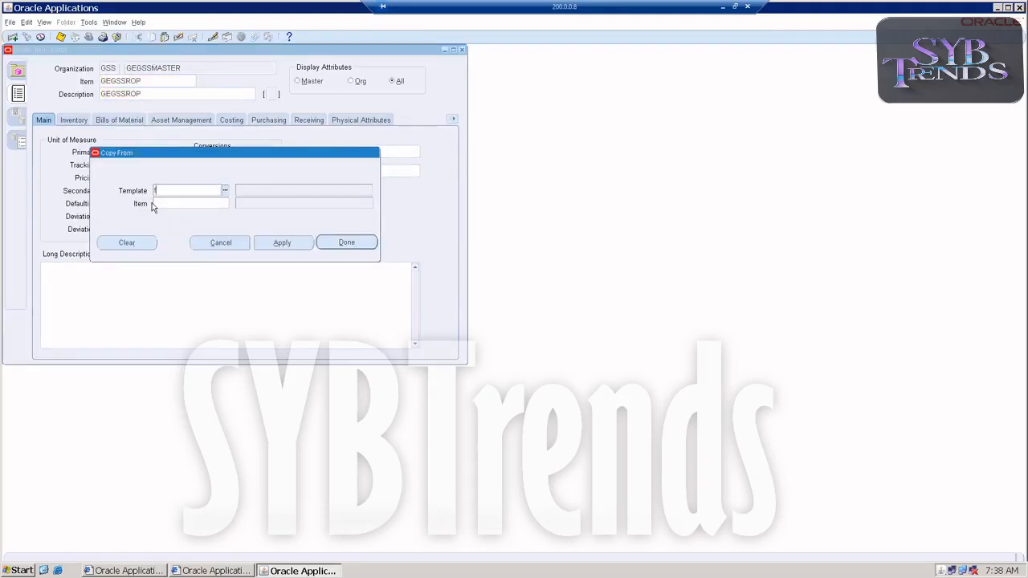
text(fini)
key(Tab)
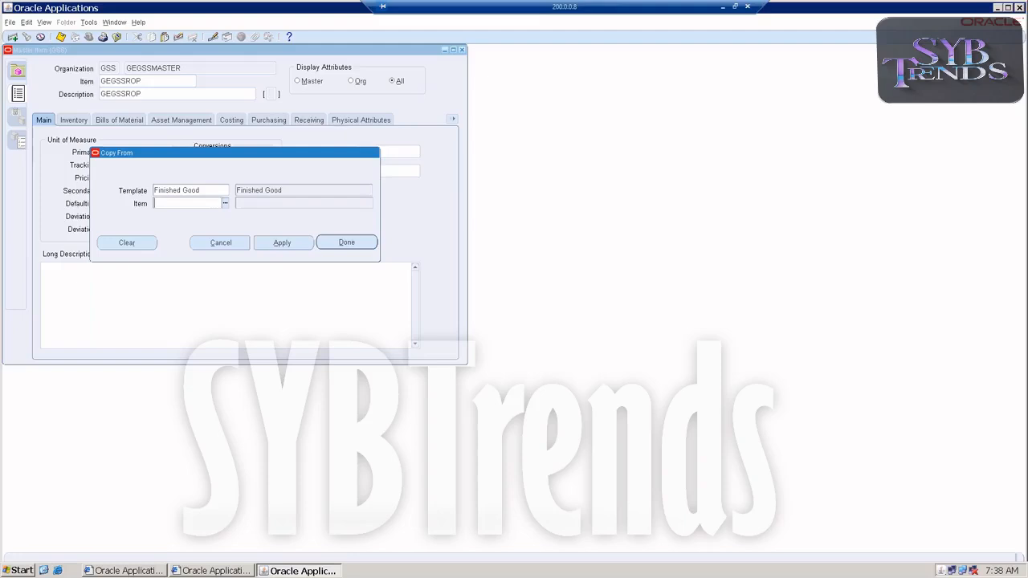
click(280, 243)
click(341, 243)
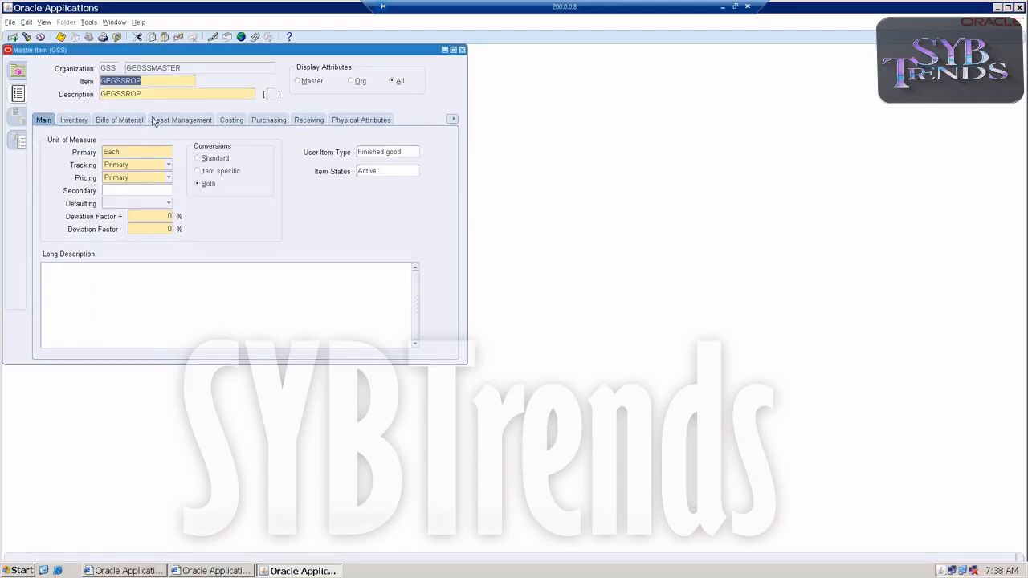
Open the item's General Planning attributes and set Inventory Planning Method to Reorder Point
click(256, 122)
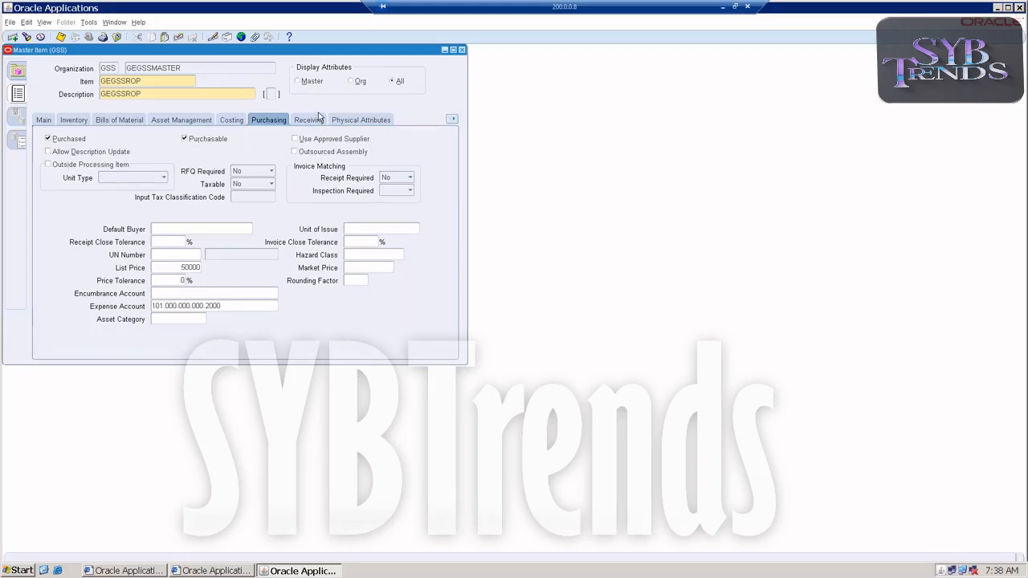
click(453, 119)
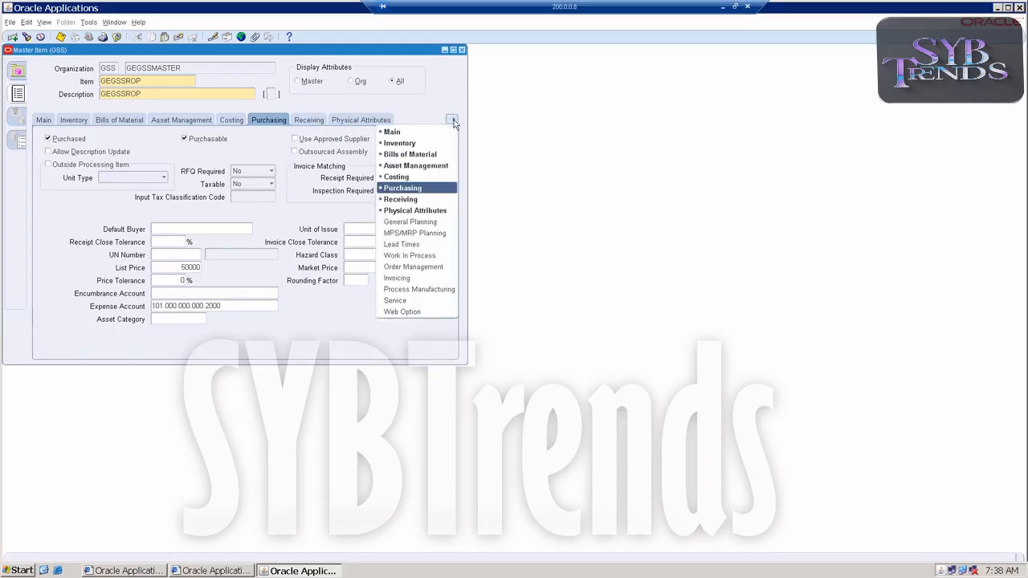
click(405, 221)
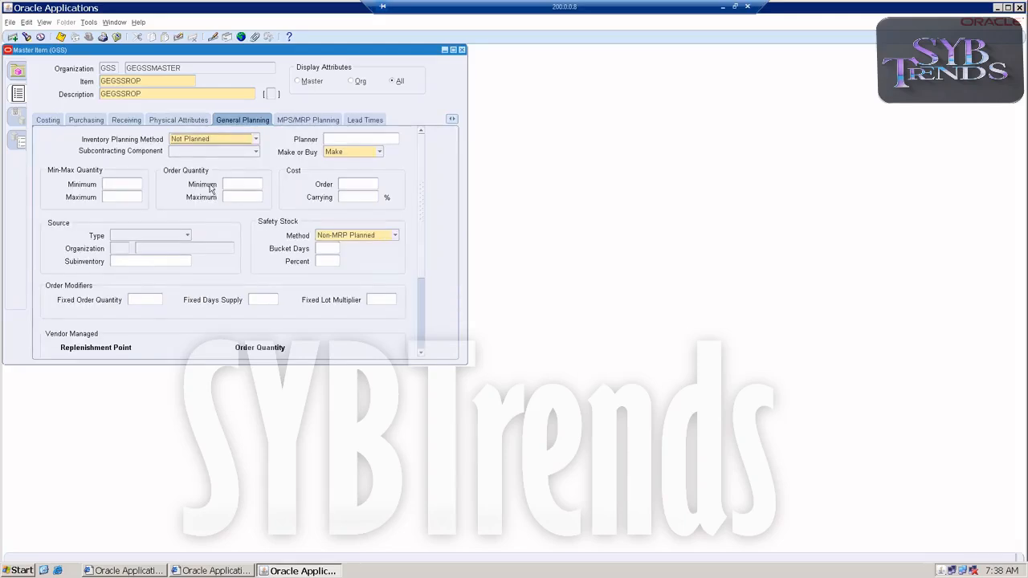
click(193, 140)
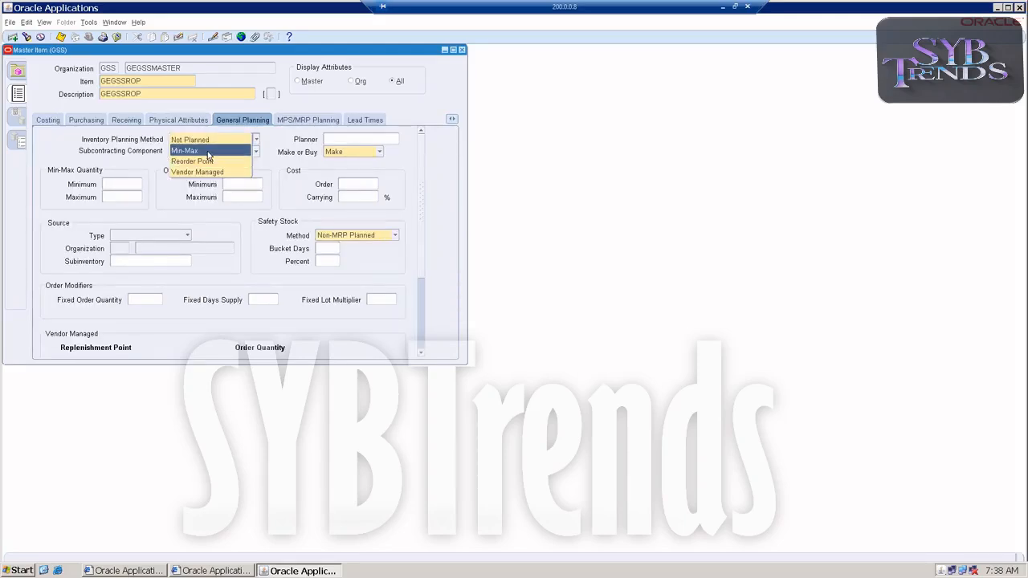
click(208, 163)
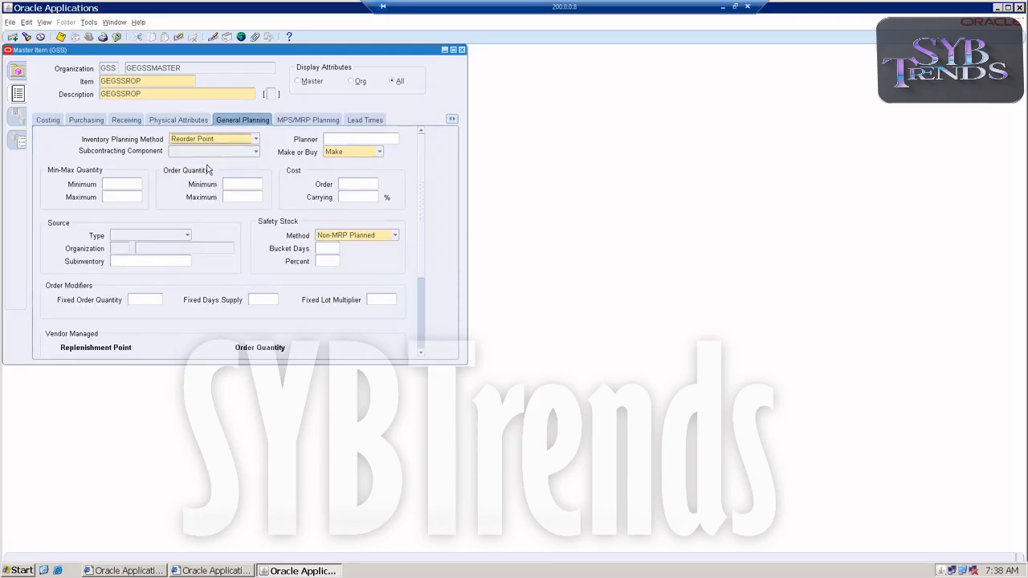
Set Make or Buy to Buy and the Source Type to Supplier
click(344, 152)
click(342, 164)
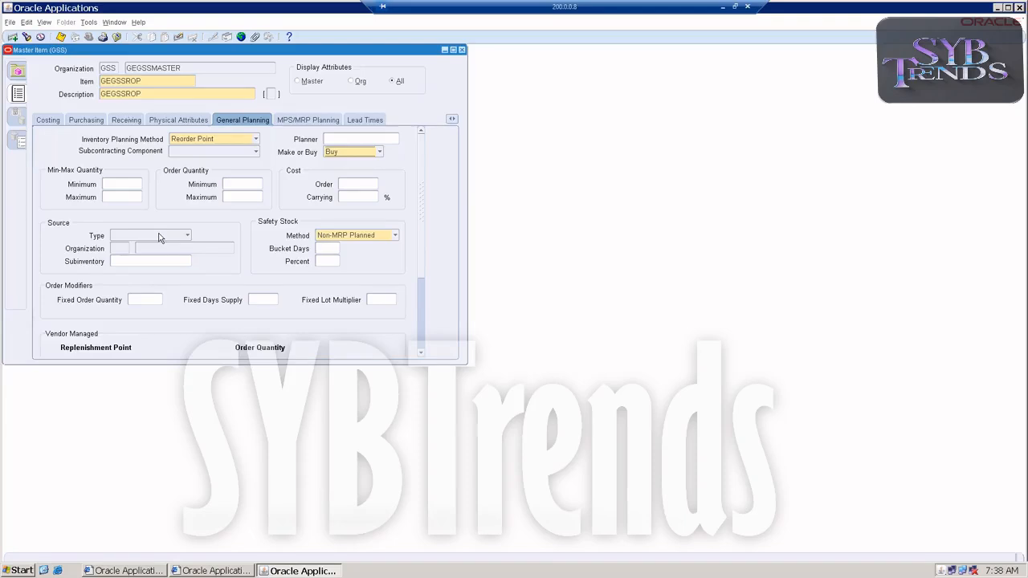
click(159, 236)
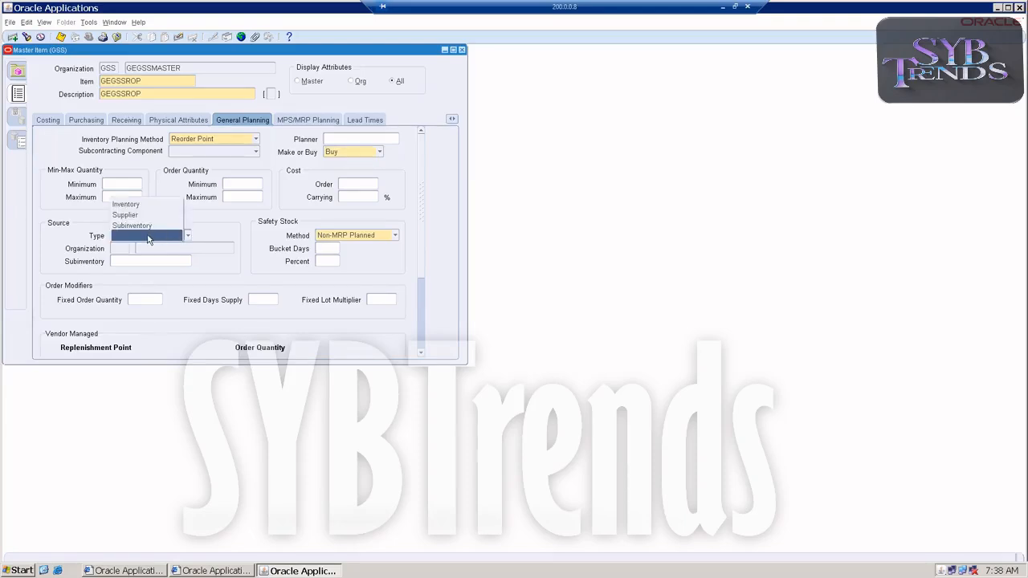
click(142, 215)
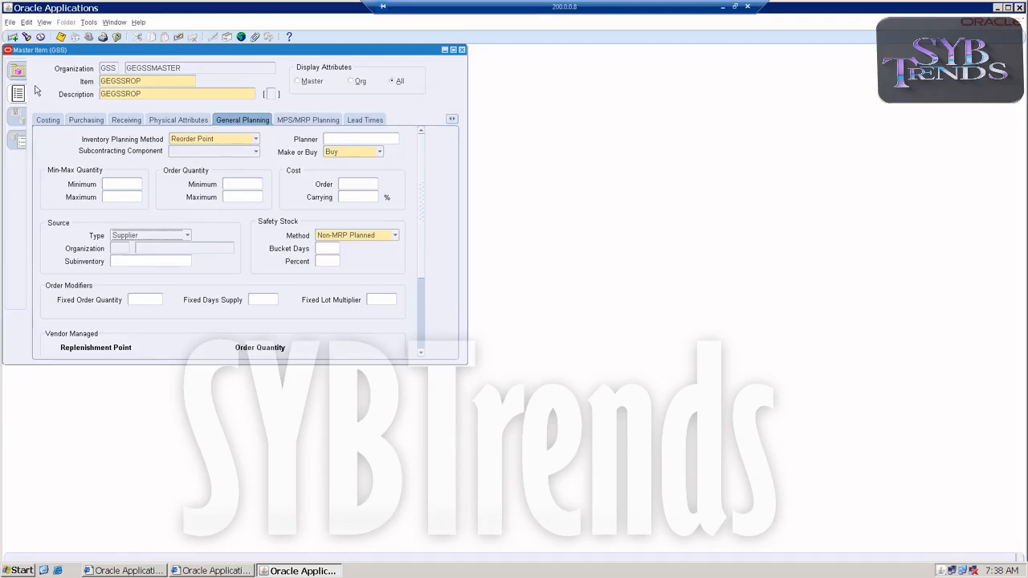
Set the item's Processing lead time to 1, save the item, and close the item form
click(377, 122)
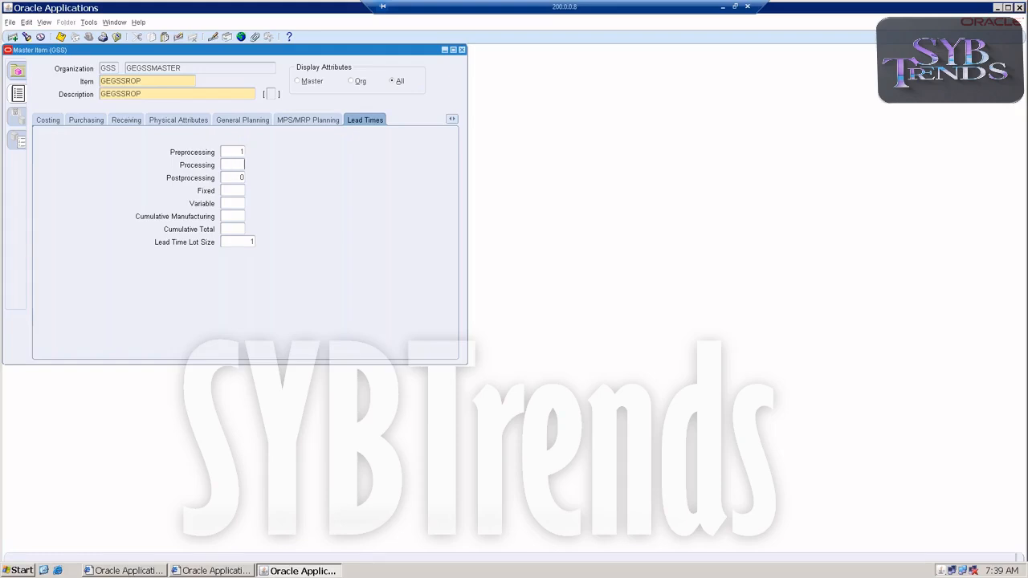
double_click(237, 178)
text(1)
drag(231, 178, 270, 179)
click(233, 178)
drag(233, 177, 256, 177)
key(ctrl+s)
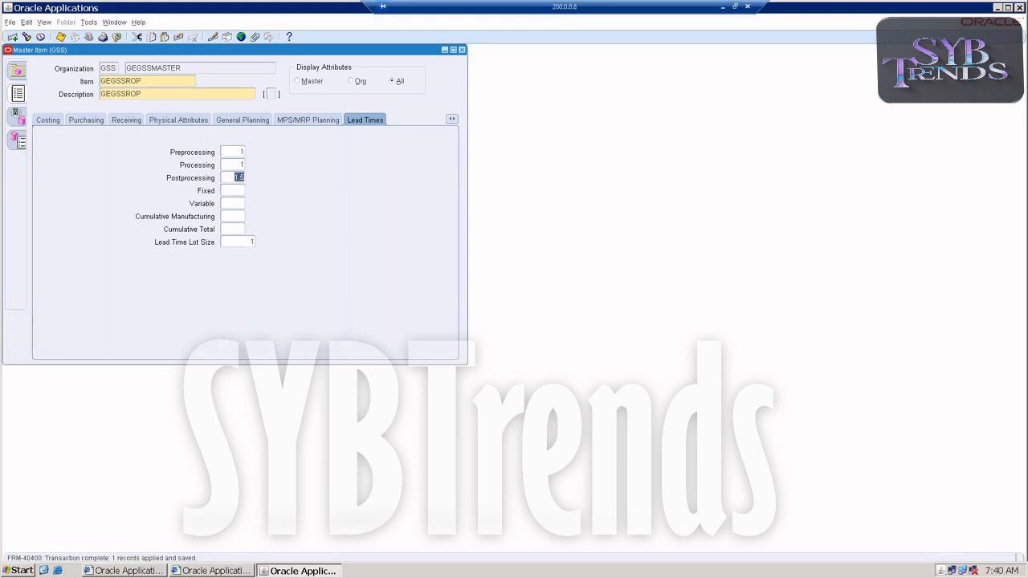
click(461, 51)
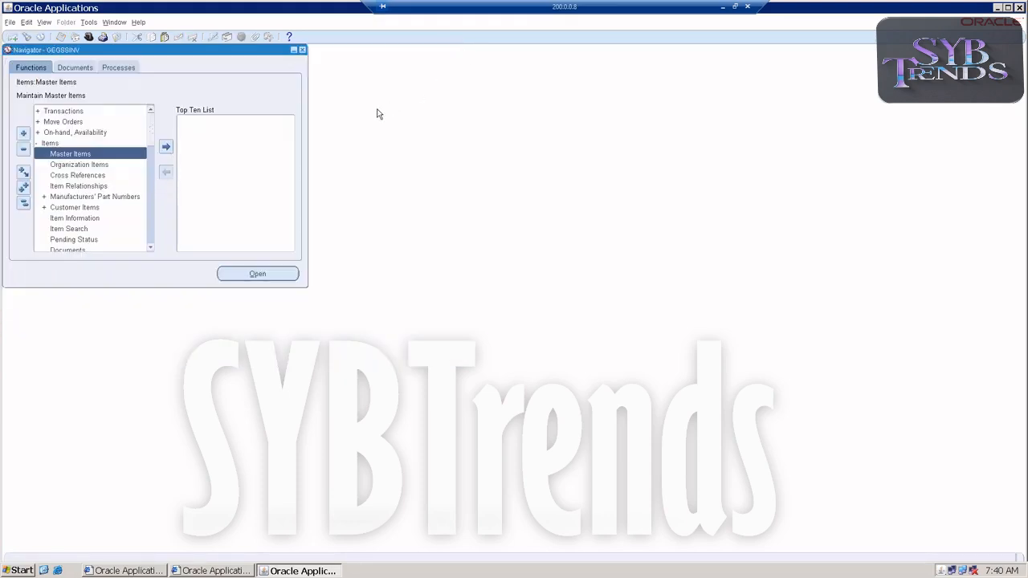
Try to open the forecast Sets form under Planning and dismiss the error
double_click(54, 144)
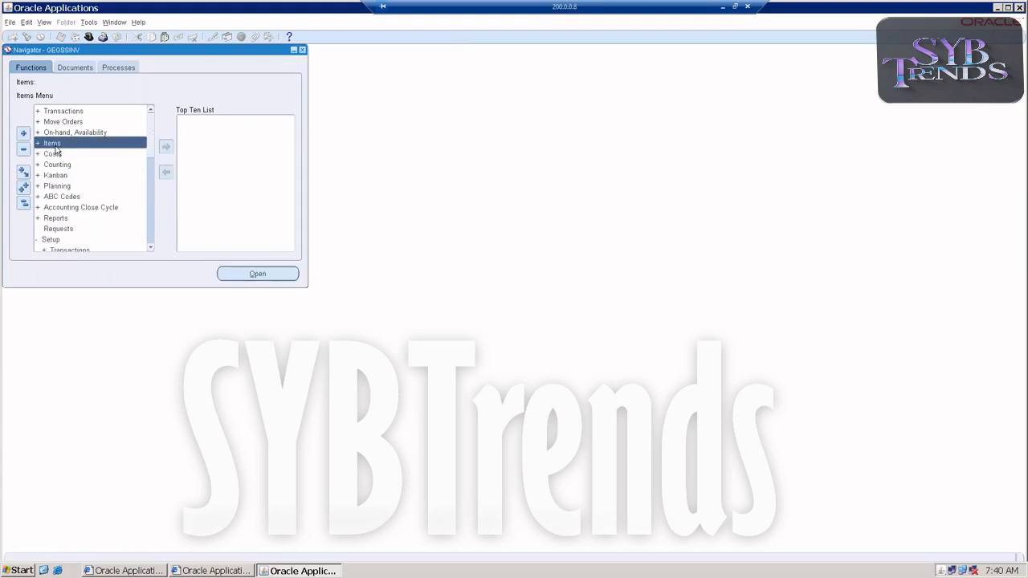
double_click(61, 187)
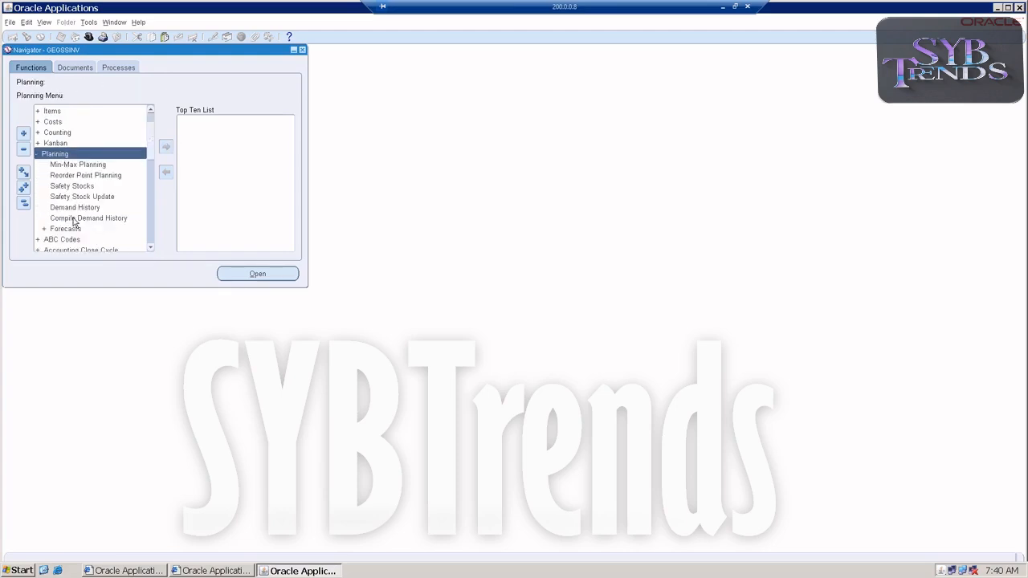
double_click(70, 229)
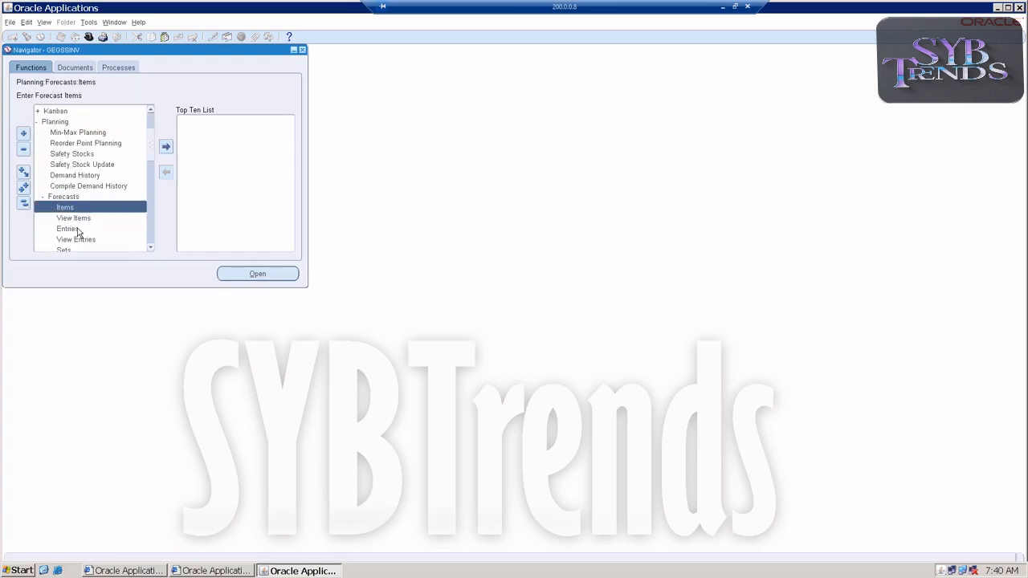
scroll(74, 246, down, 1)
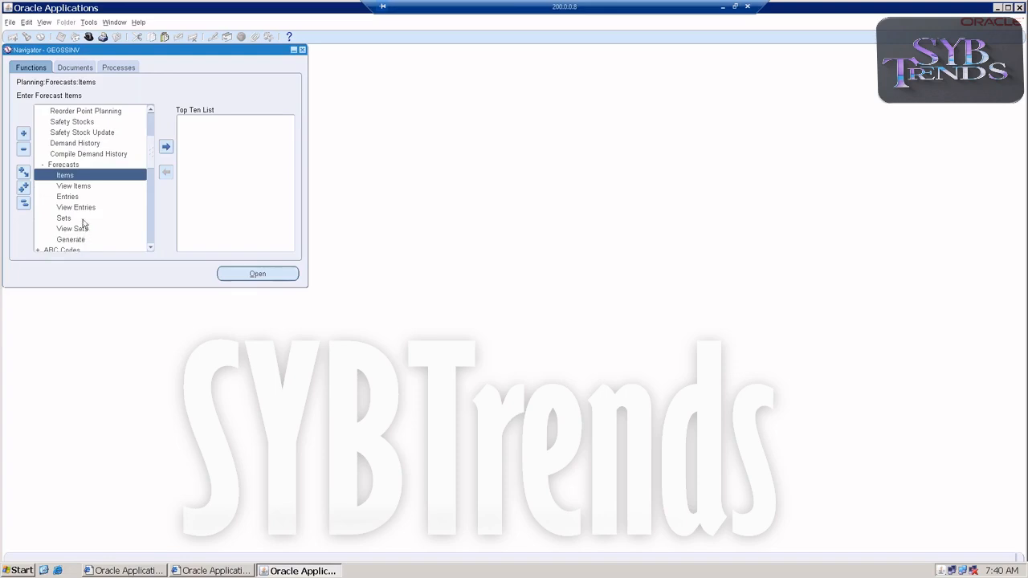
click(78, 219)
double_click(77, 222)
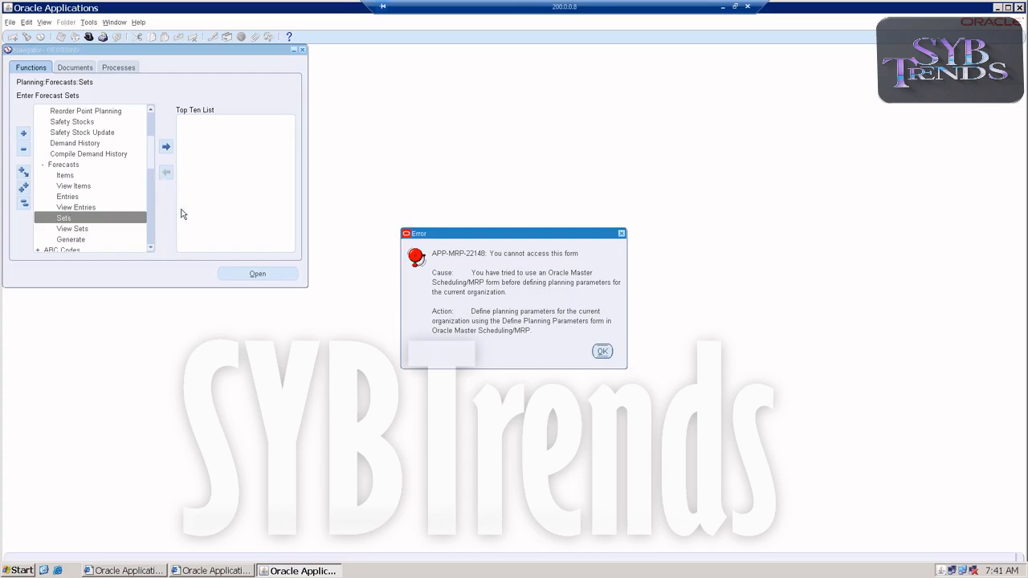
click(604, 352)
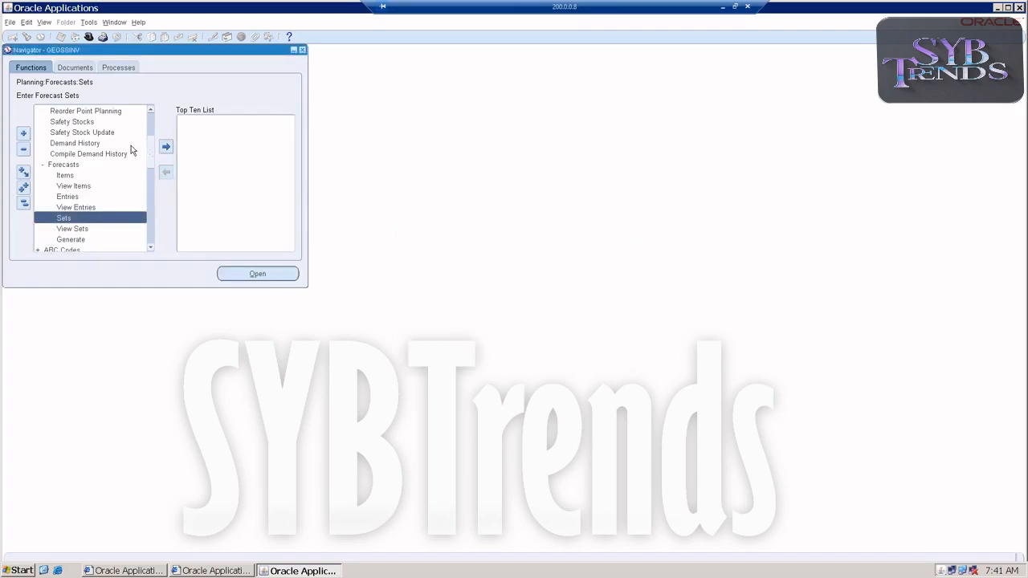
Switch to the System Administrator responsibility and open the user definition form
drag(152, 160, 154, 126)
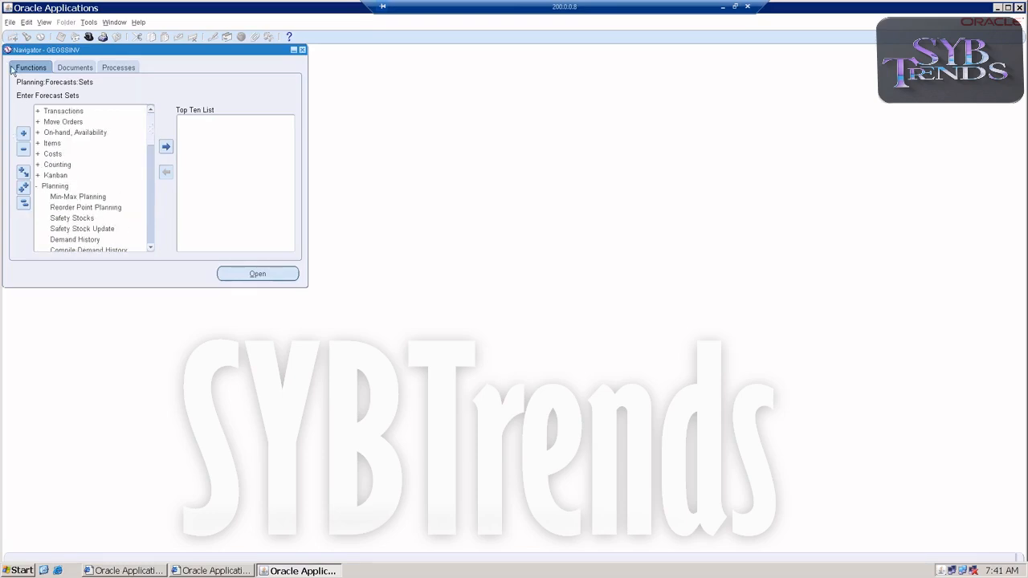
click(10, 22)
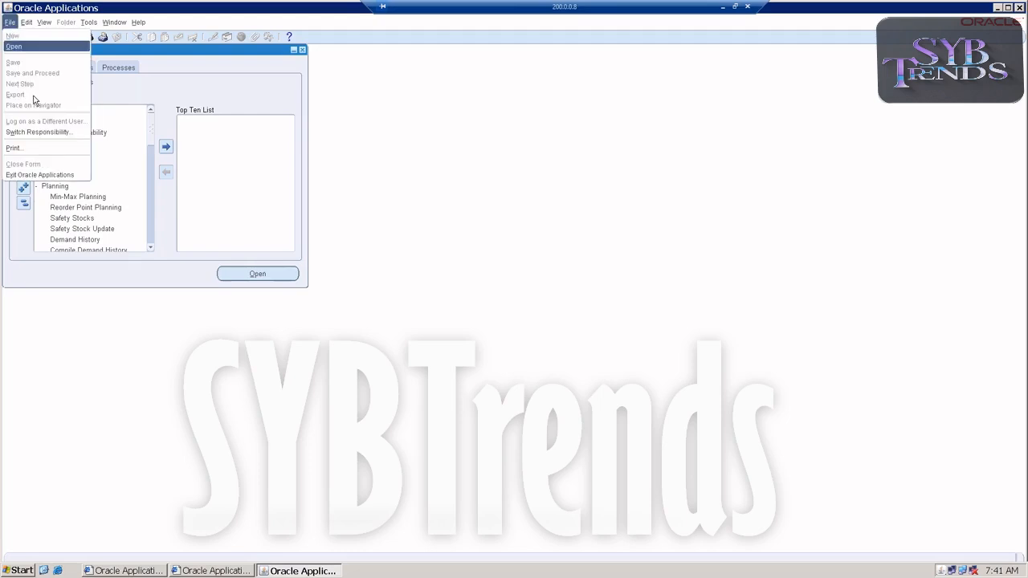
click(41, 132)
double_click(180, 248)
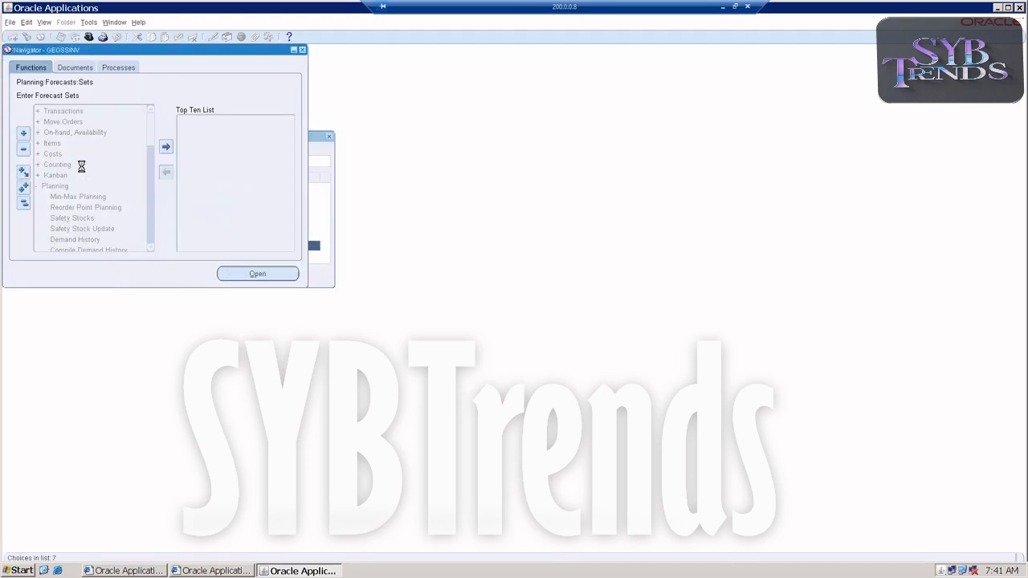
click(47, 208)
double_click(47, 209)
double_click(51, 219)
double_click(58, 229)
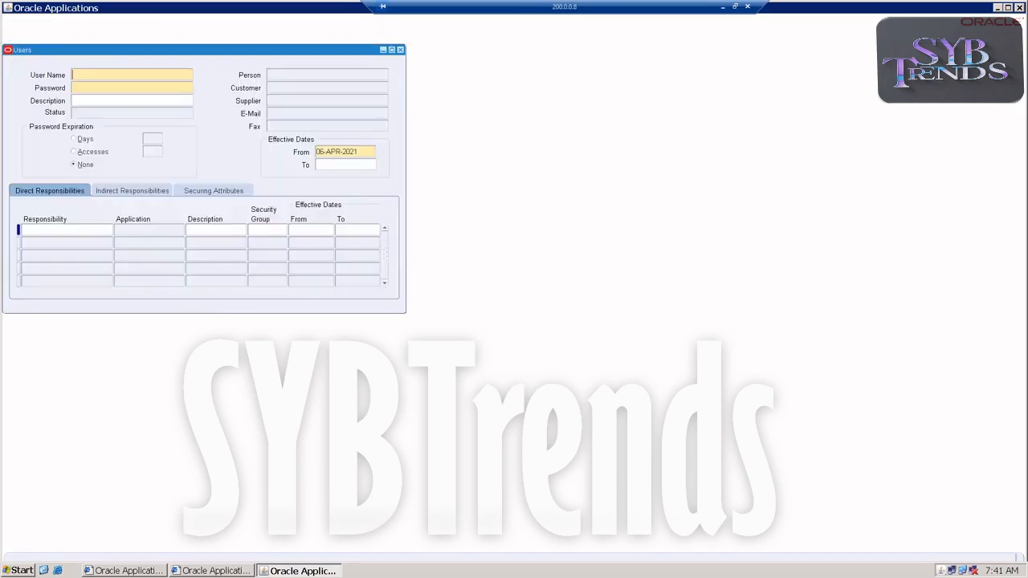
Query the GEGSS user, add the Material Planner responsibility to it, and save
key(F11)
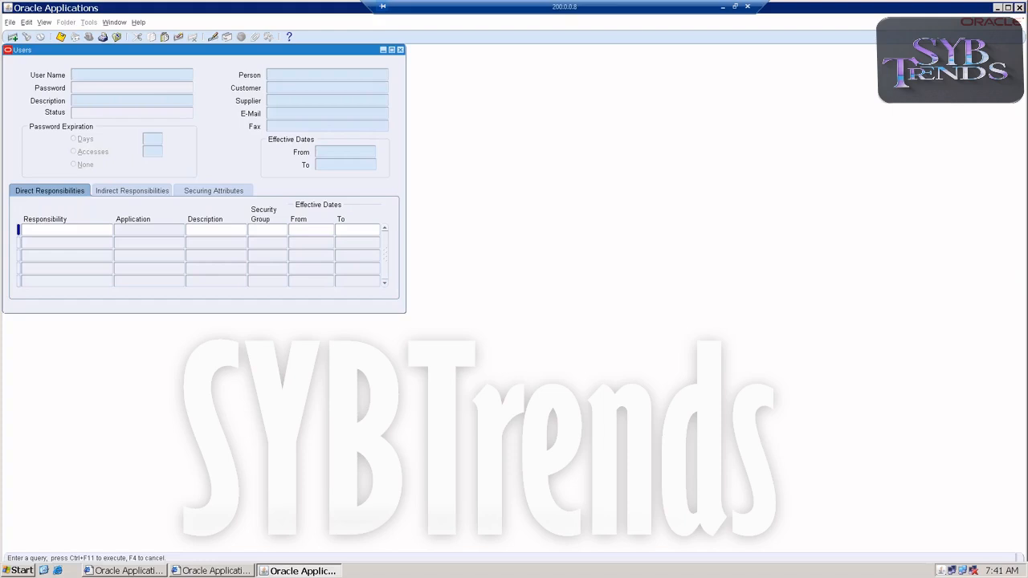
text(GEGSS)
key(ctrl+F11)
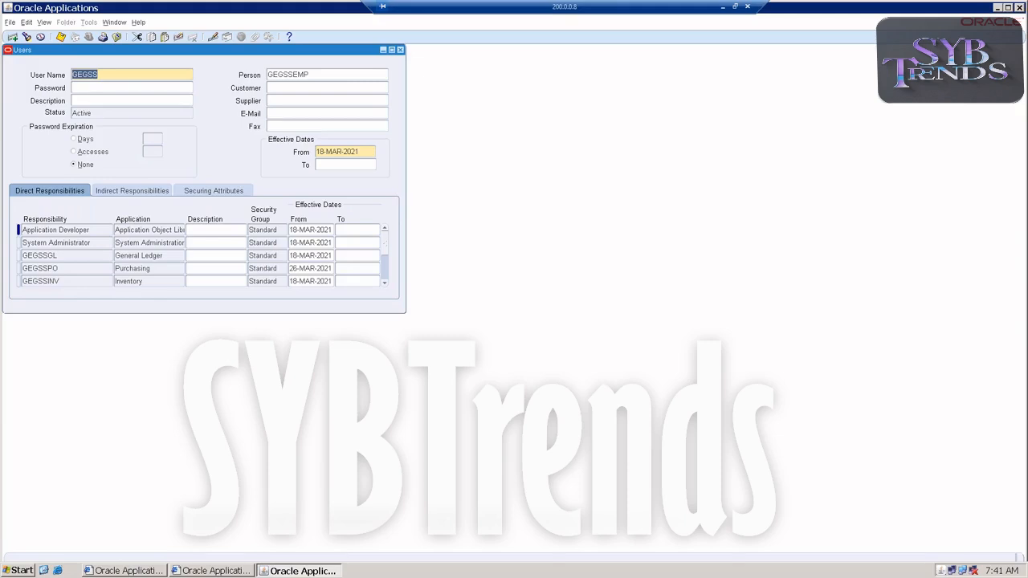
click(58, 256)
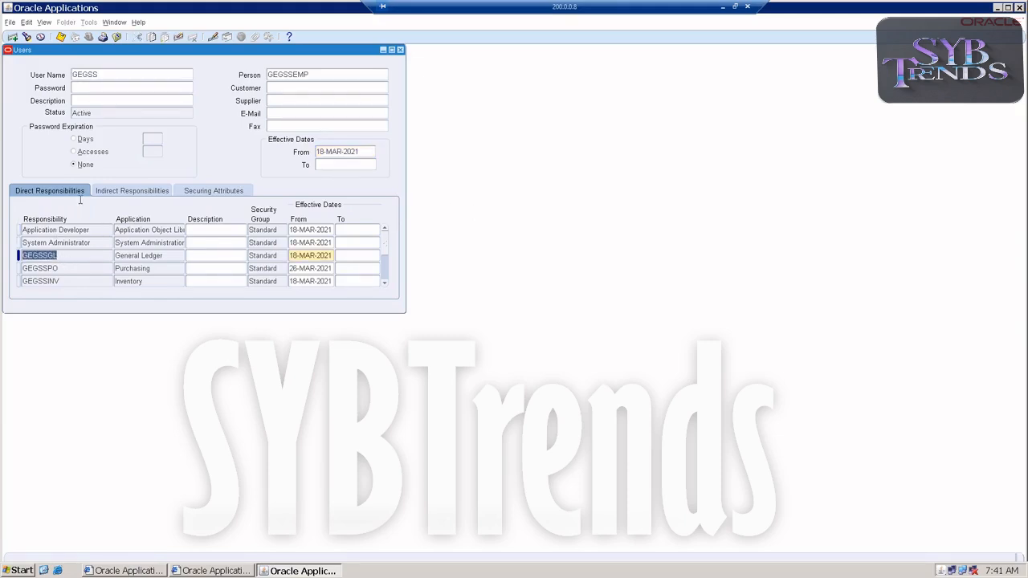
click(13, 38)
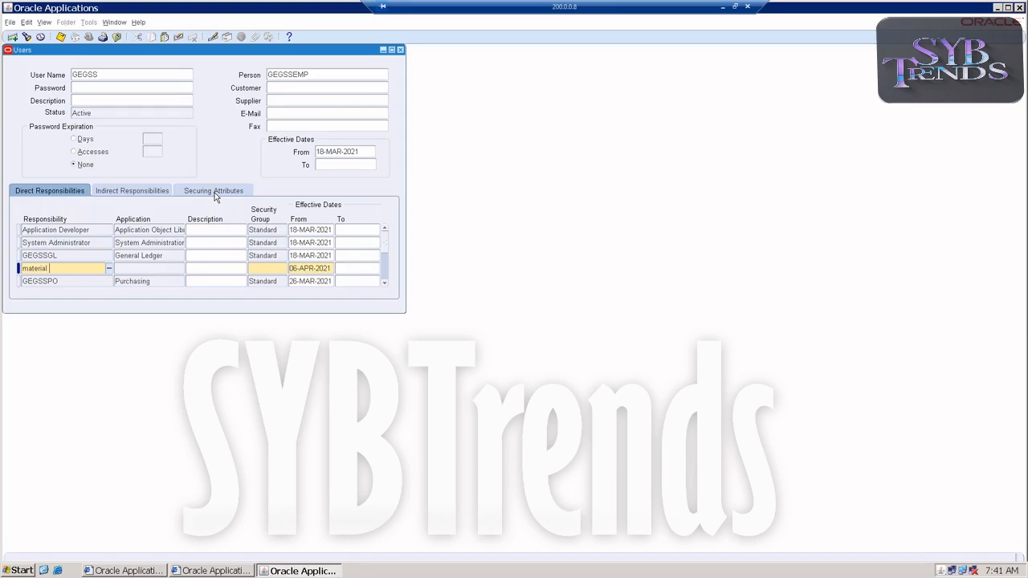
text(material Planner)
key(Tab)
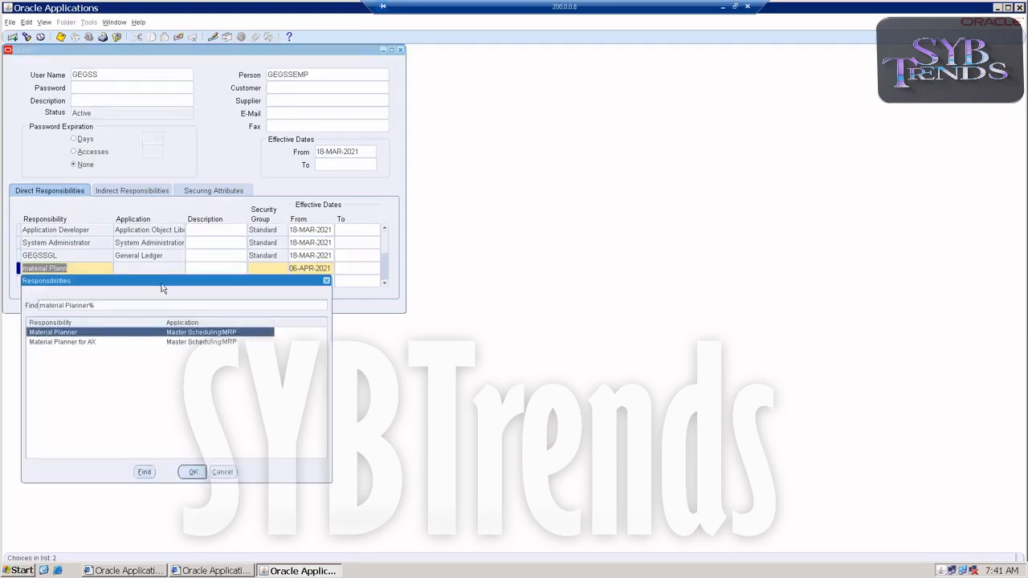
double_click(69, 332)
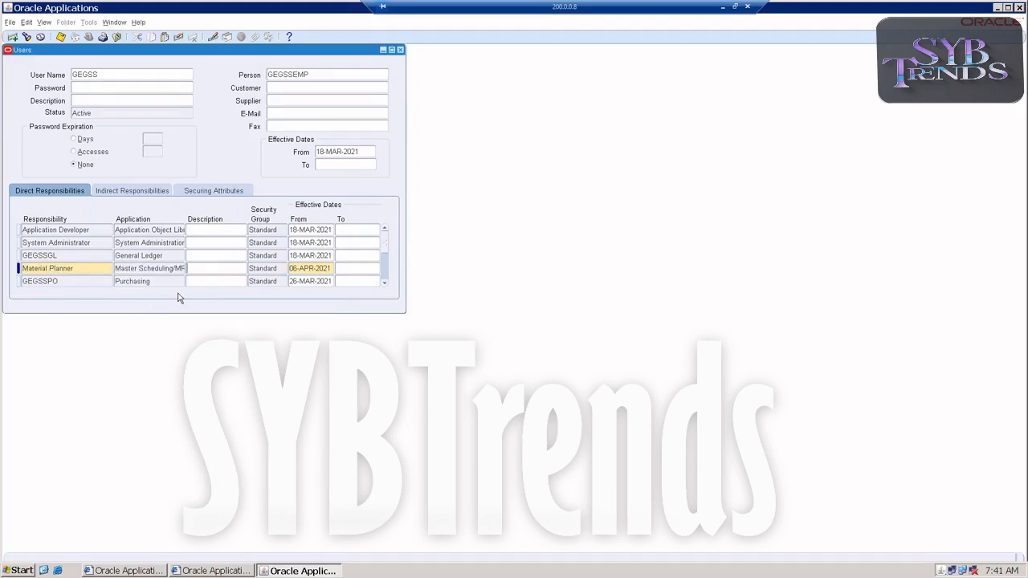
key(ctrl+s)
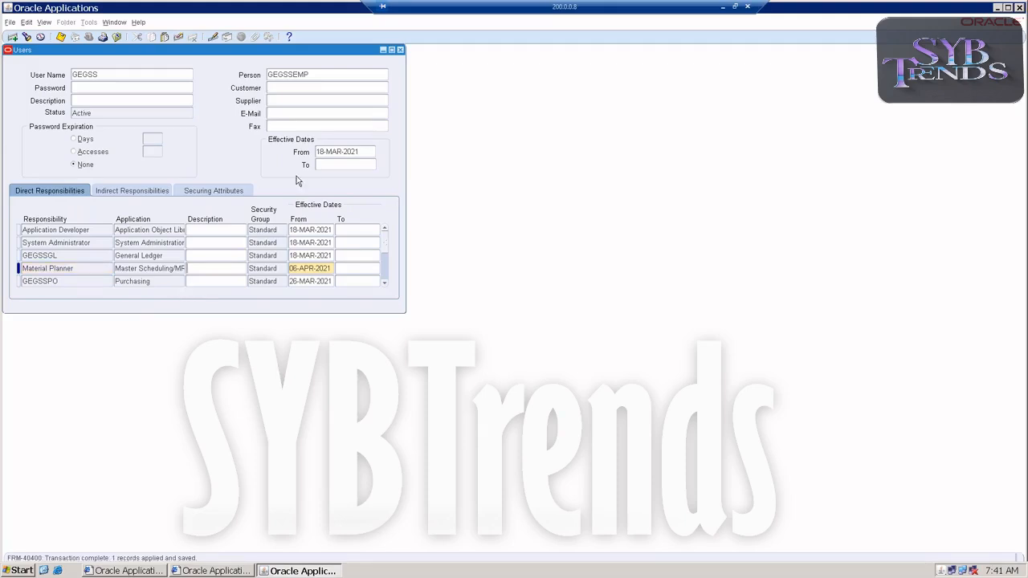
Switch to the Material Planner responsibility and search the Planning Parameters organization list for gs organizations
click(400, 50)
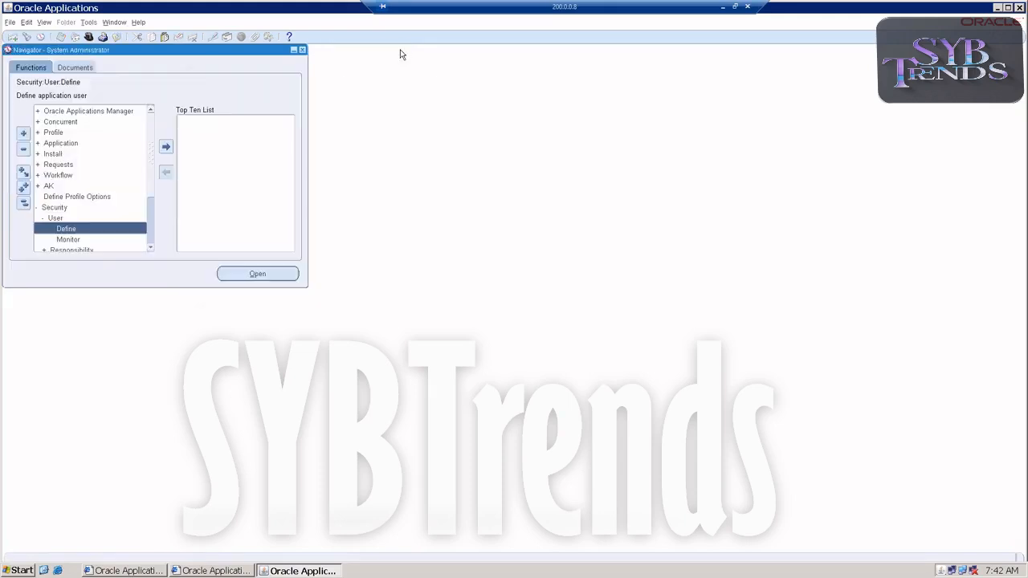
click(10, 22)
click(32, 132)
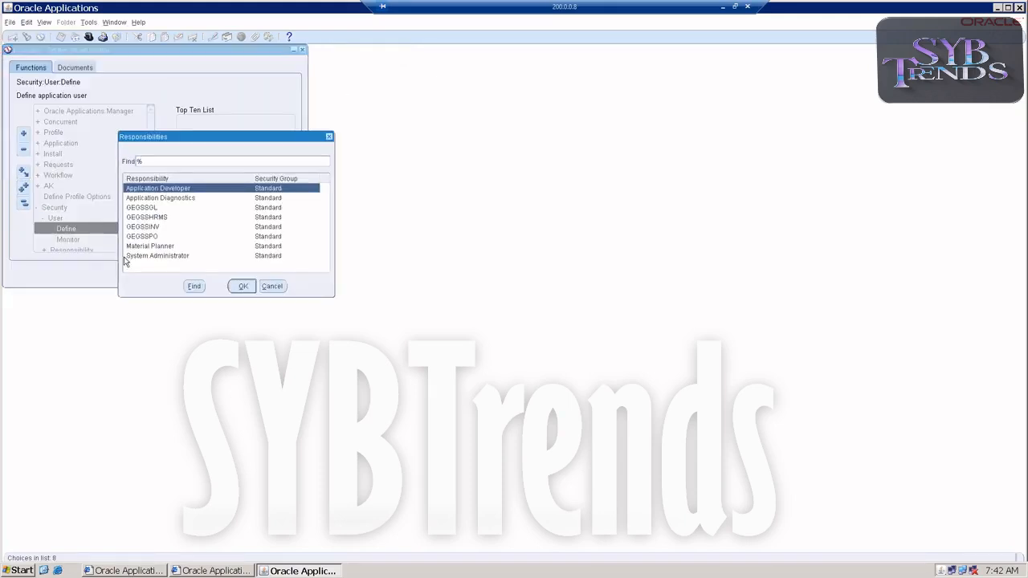
double_click(129, 249)
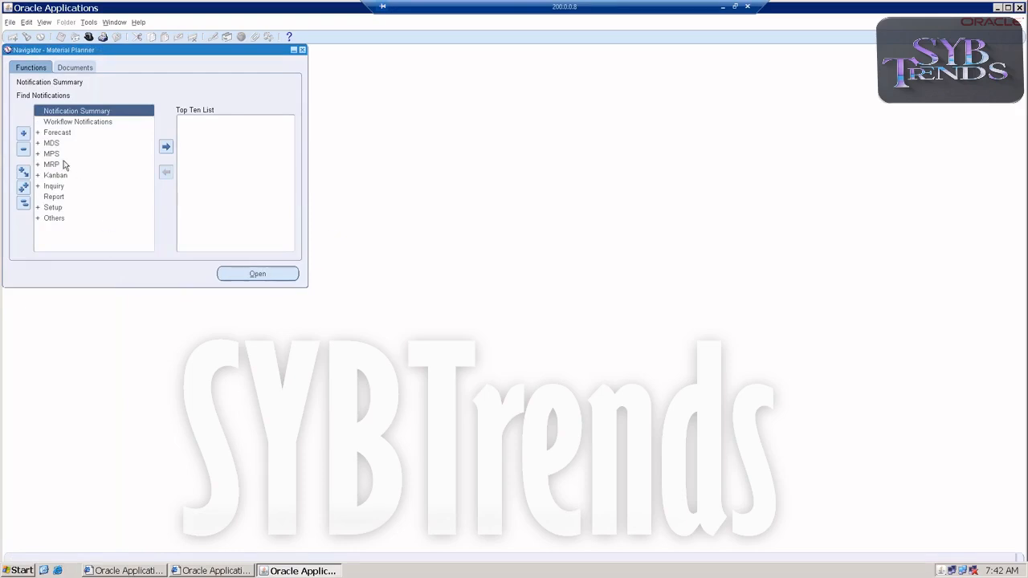
double_click(62, 207)
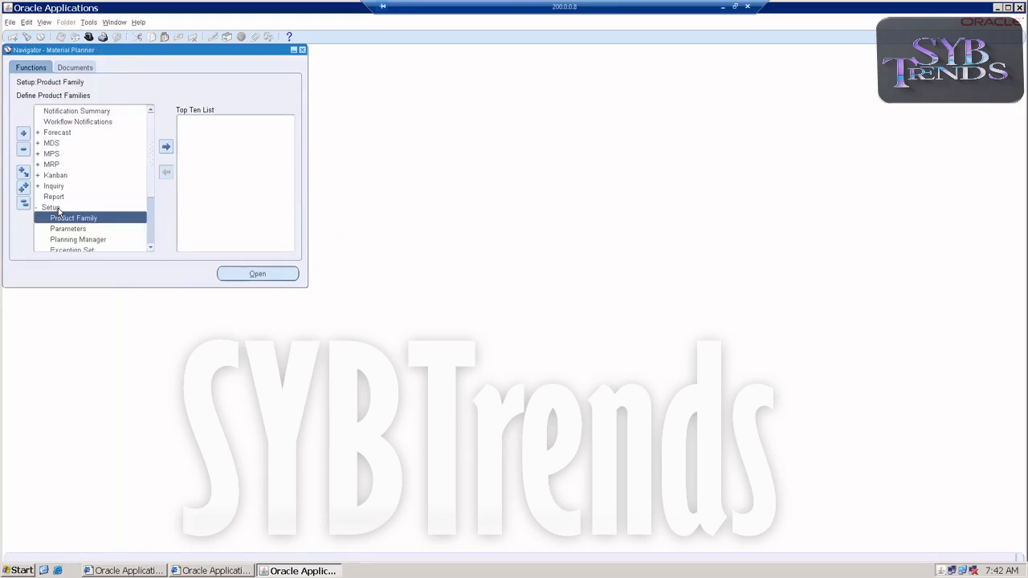
double_click(66, 229)
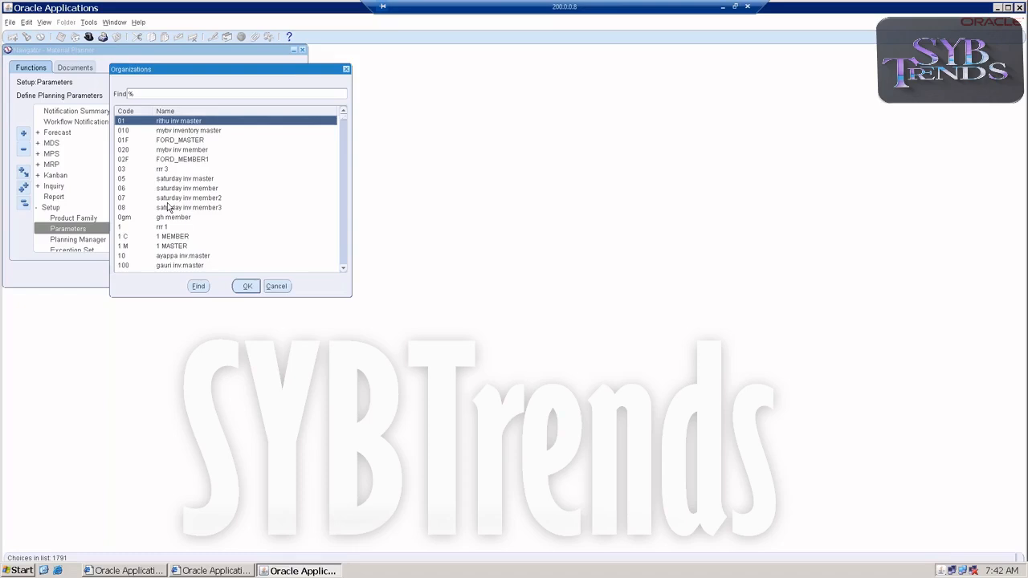
text(gs)
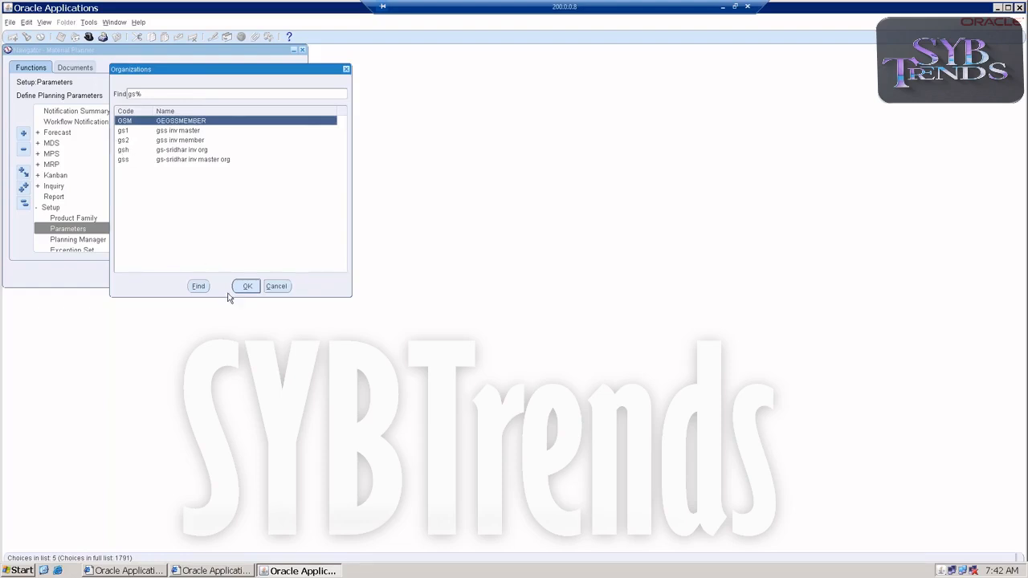
click(276, 286)
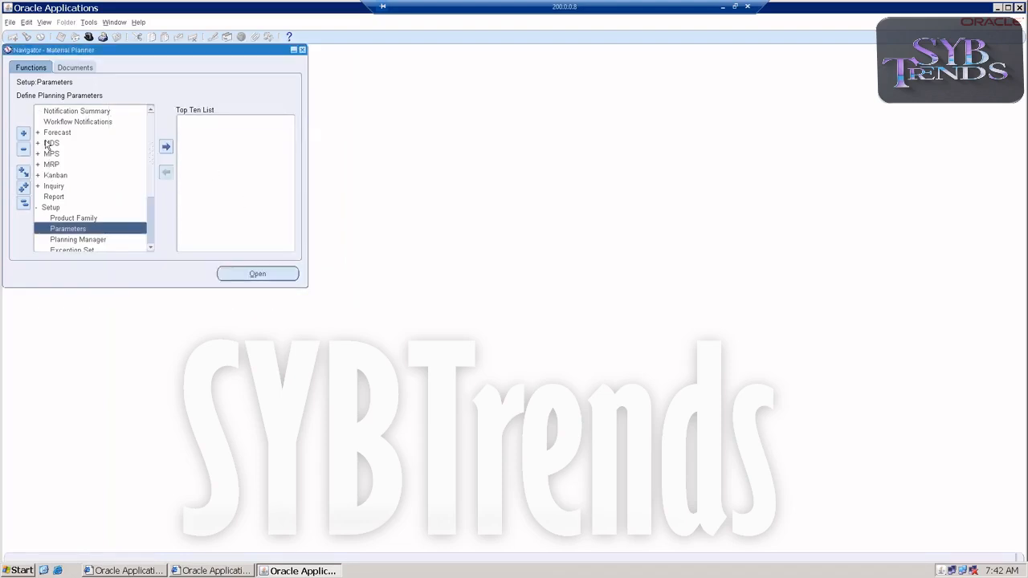
Switch back to the GEGSSINV responsibility and open the Organization Access form under organization setup
click(10, 23)
click(24, 132)
click(143, 237)
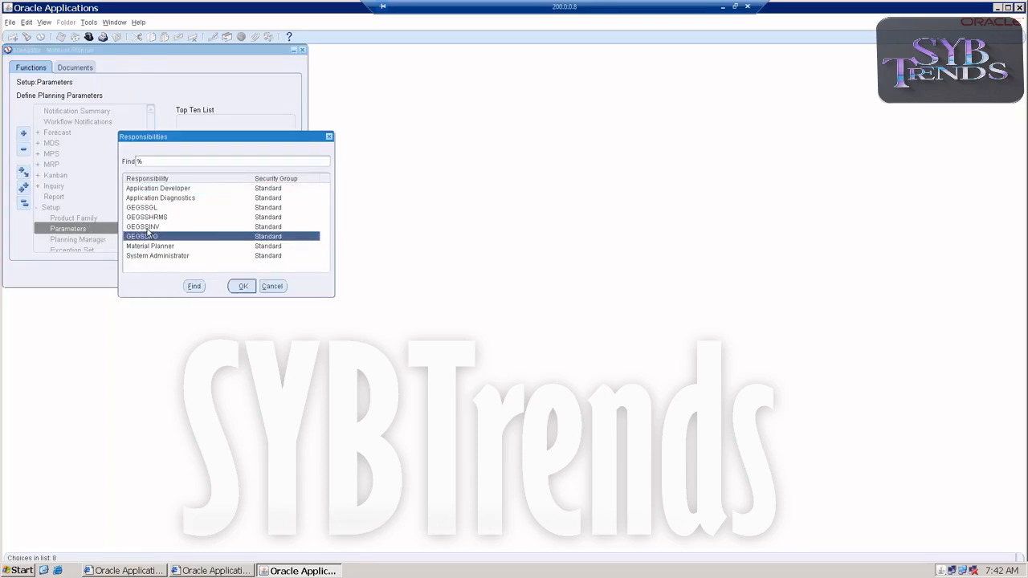
double_click(146, 227)
scroll(113, 224, down, 2)
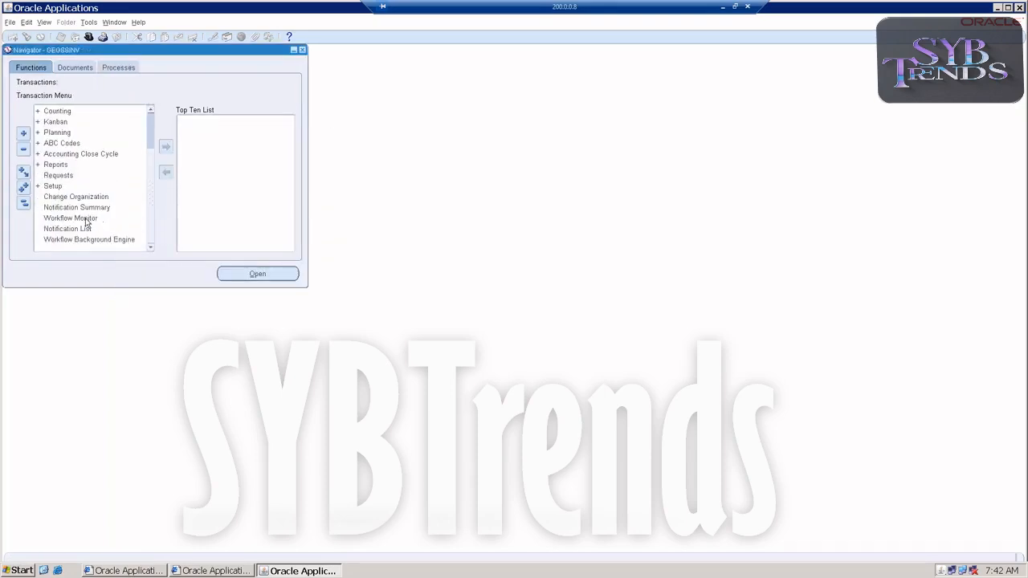
double_click(52, 186)
scroll(88, 205, down, 1)
scroll(88, 209, down, 5)
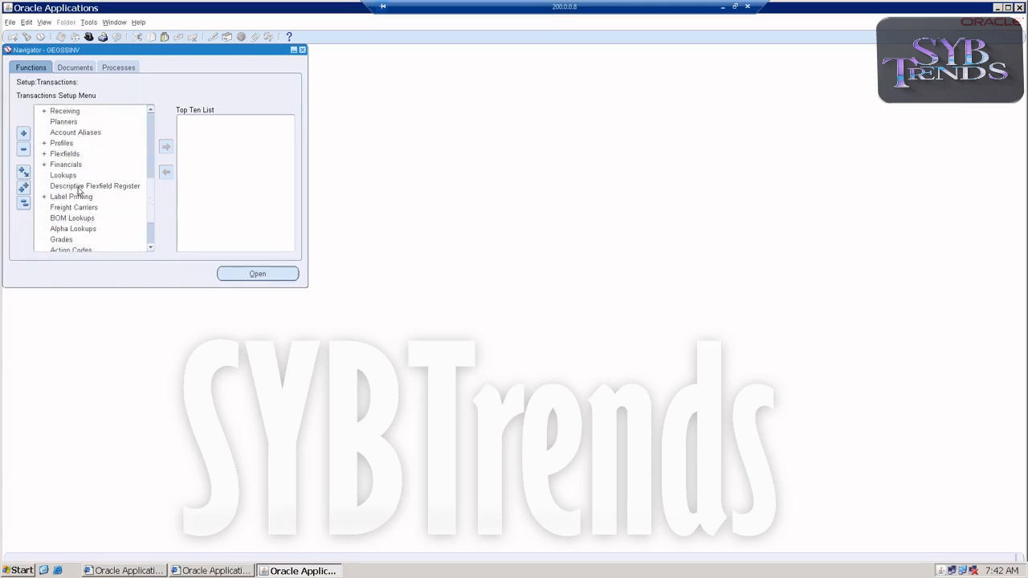
scroll(81, 145, up, 3)
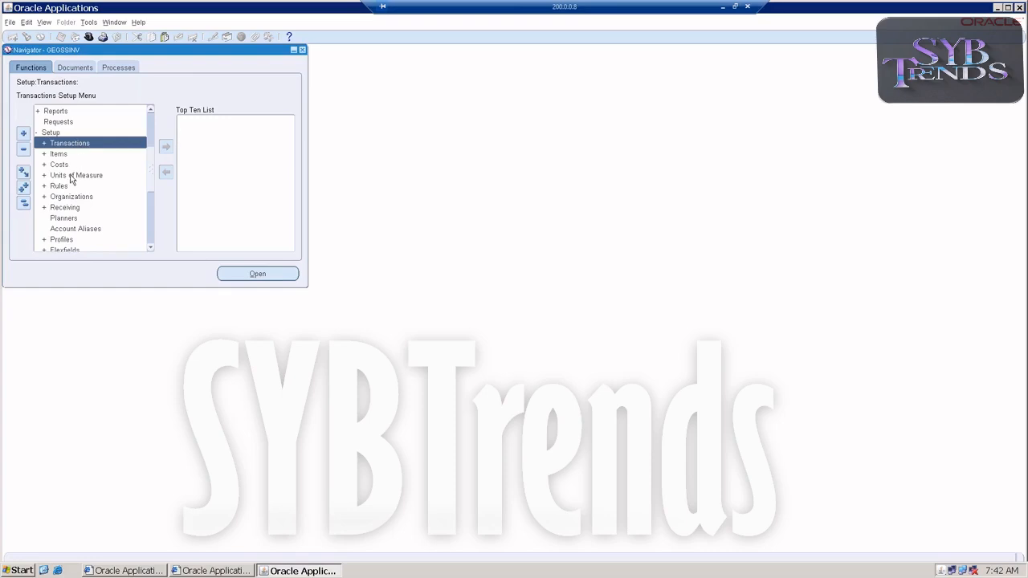
click(65, 200)
double_click(65, 200)
scroll(90, 190, down, 6)
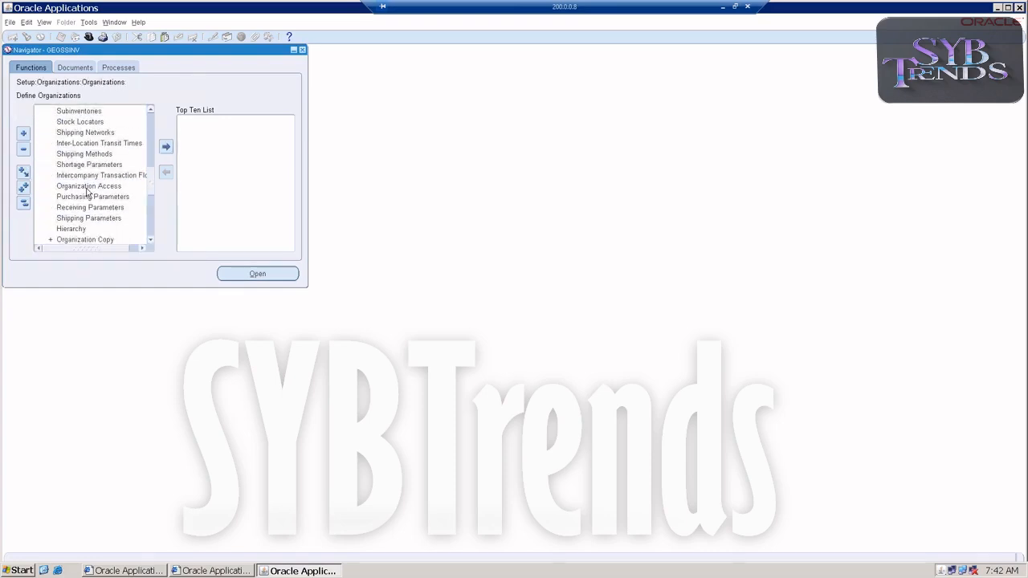
double_click(89, 187)
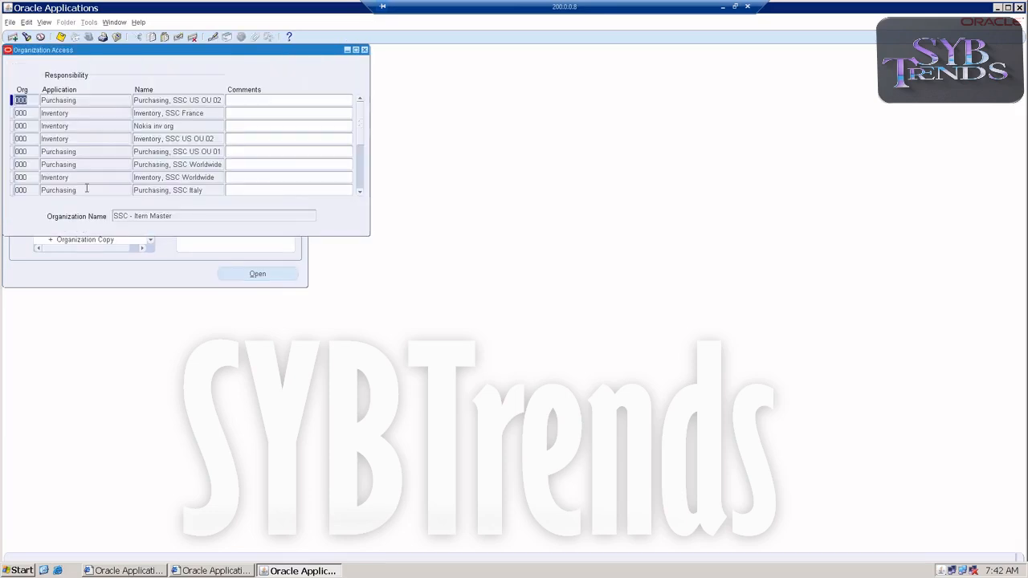
Query the organization access records for the GSS organization
key(F11)
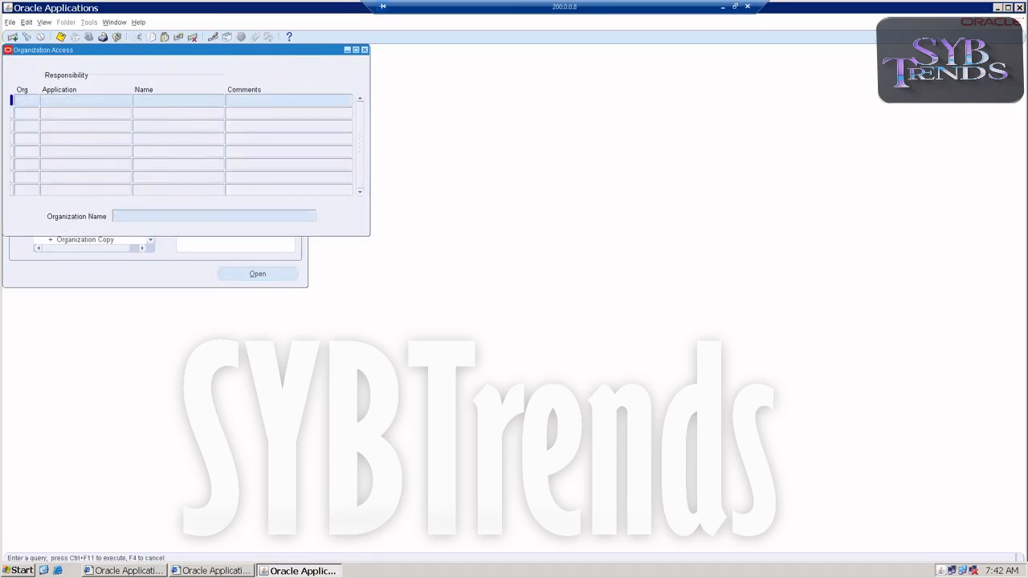
text(GSS)
key(ctrl+F11)
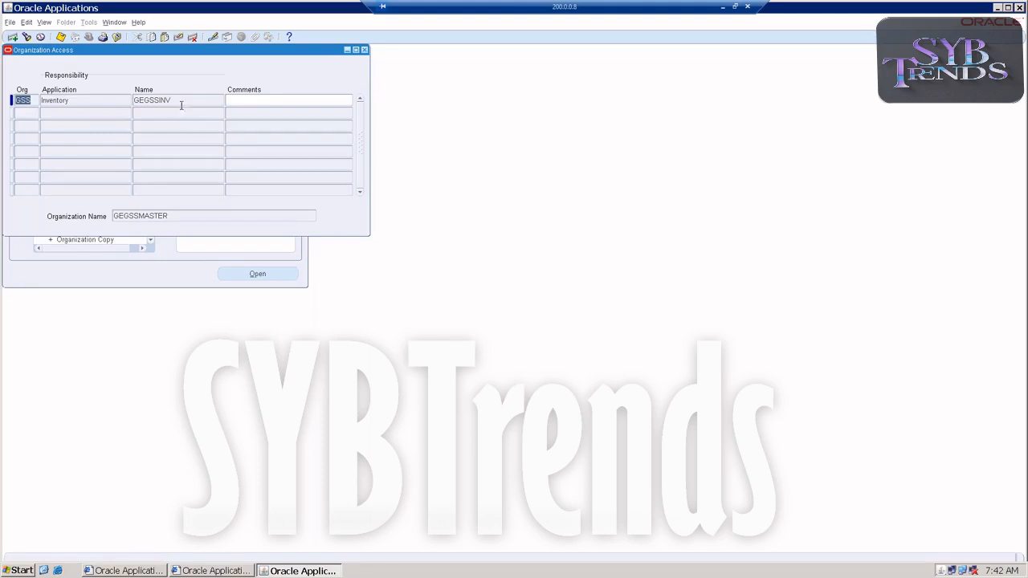
Delete the GEGSSINV responsibility's access record for the GSS organization and save
click(184, 101)
click(193, 38)
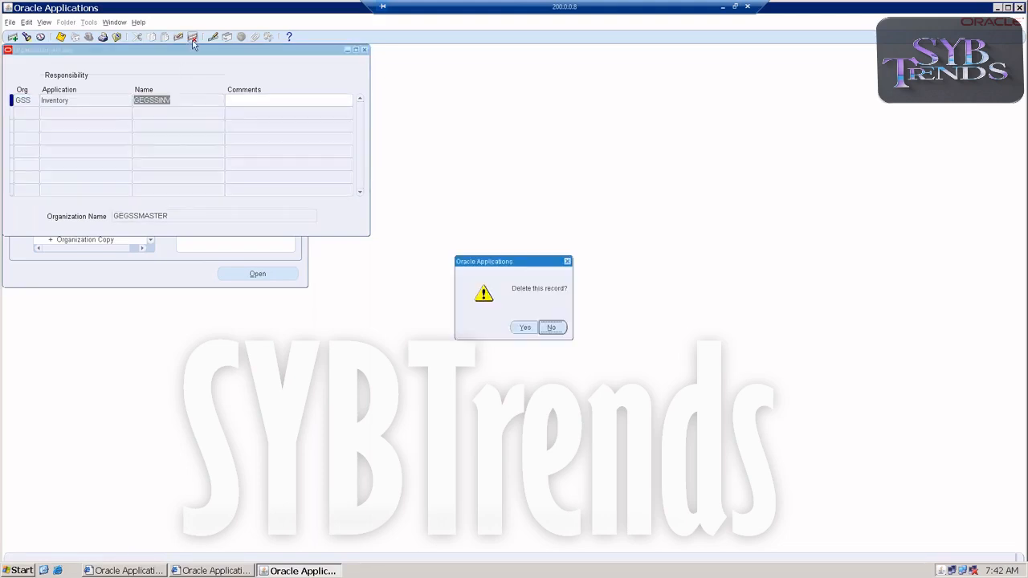
click(522, 326)
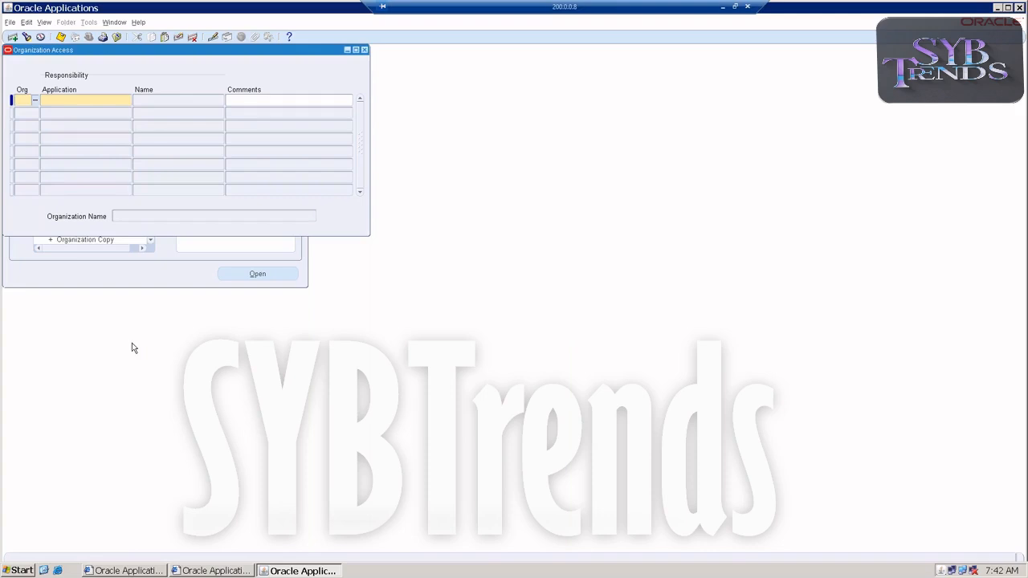
key(ctrl+s)
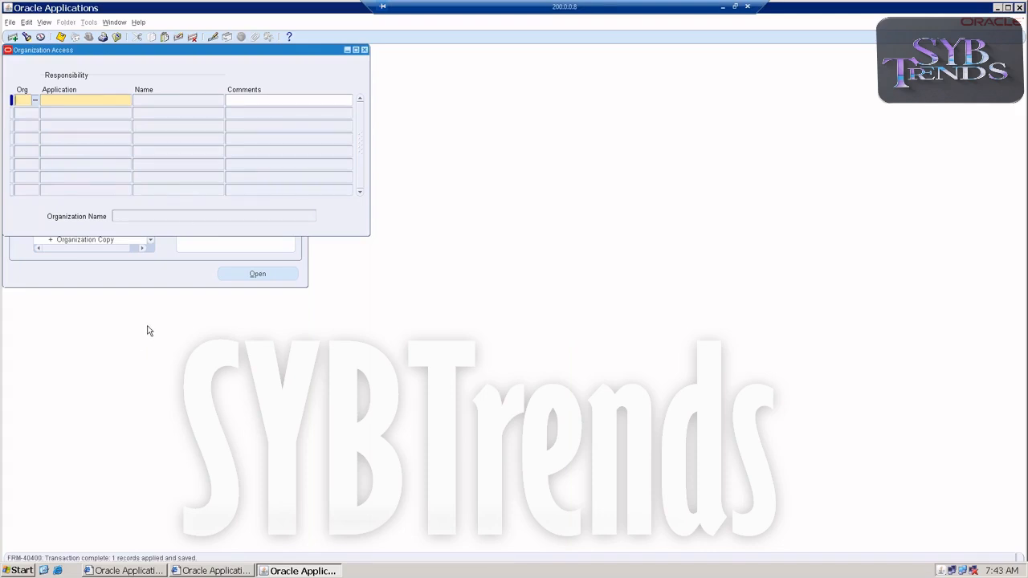
Close the Organization Access form and switch to the Material Planner responsibility
click(364, 52)
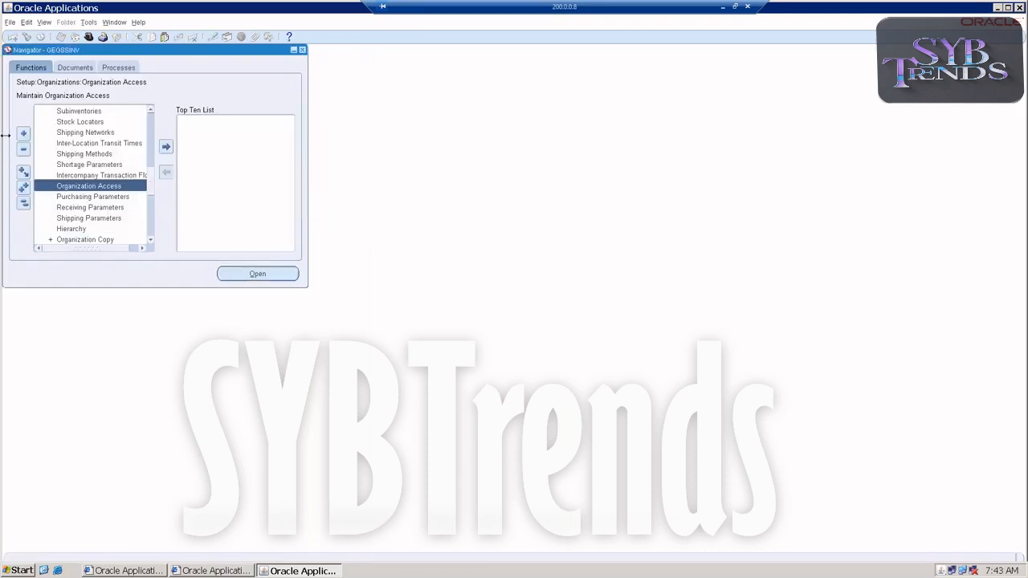
click(11, 22)
click(25, 132)
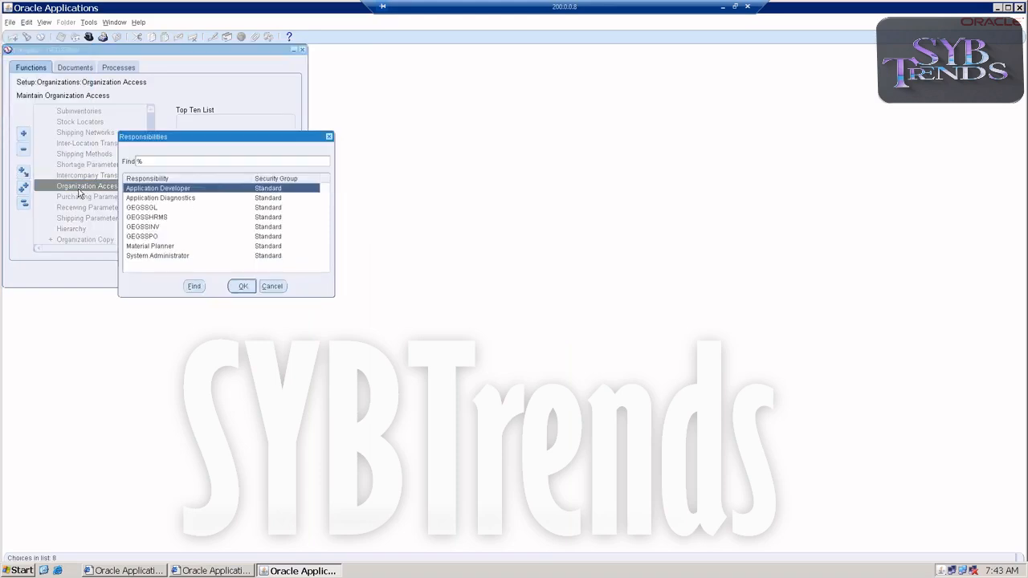
click(130, 248)
double_click(131, 248)
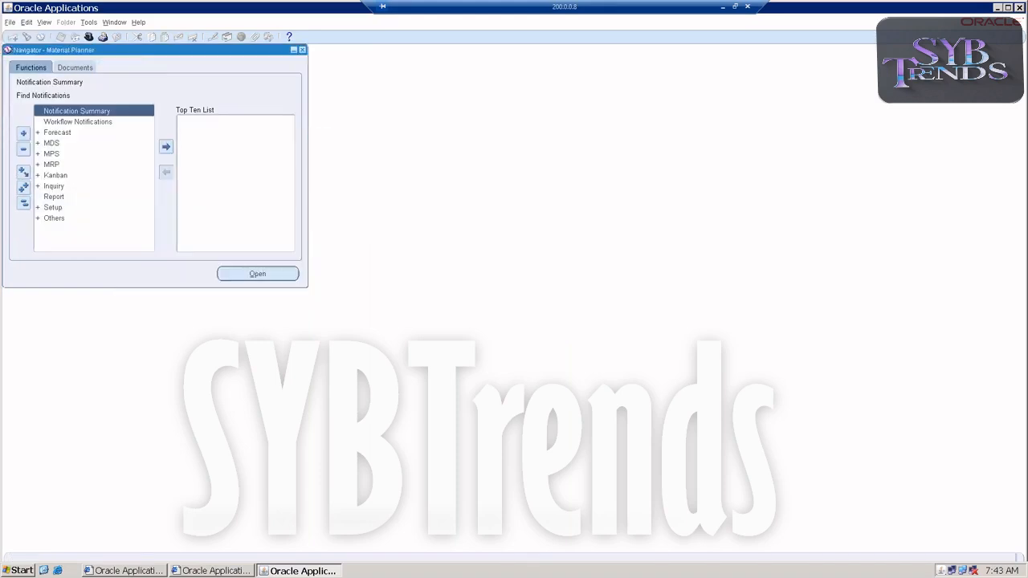
Open the Planning Parameters form under Setup for the GSS organization
double_click(48, 209)
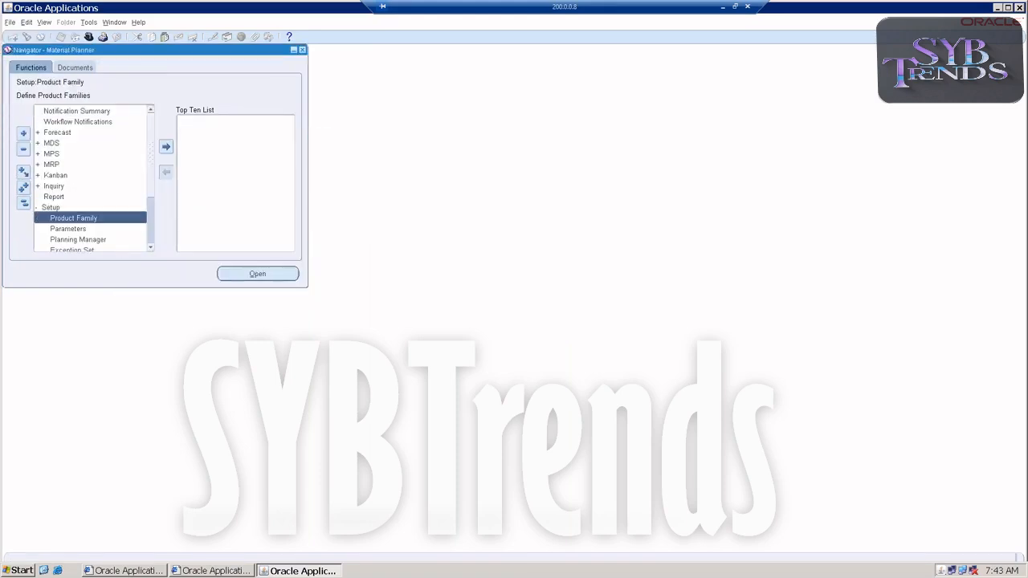
double_click(55, 227)
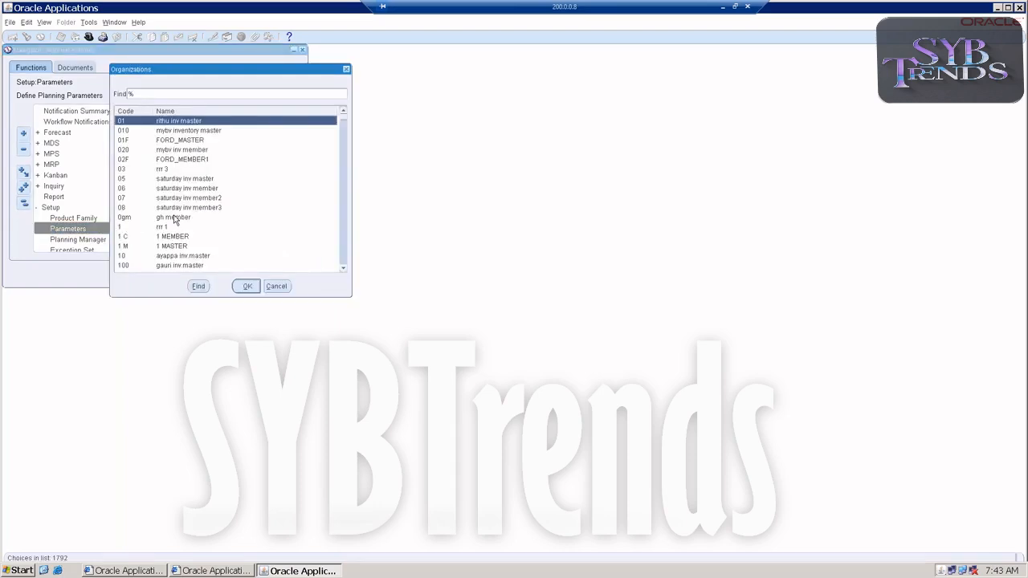
text(gs)
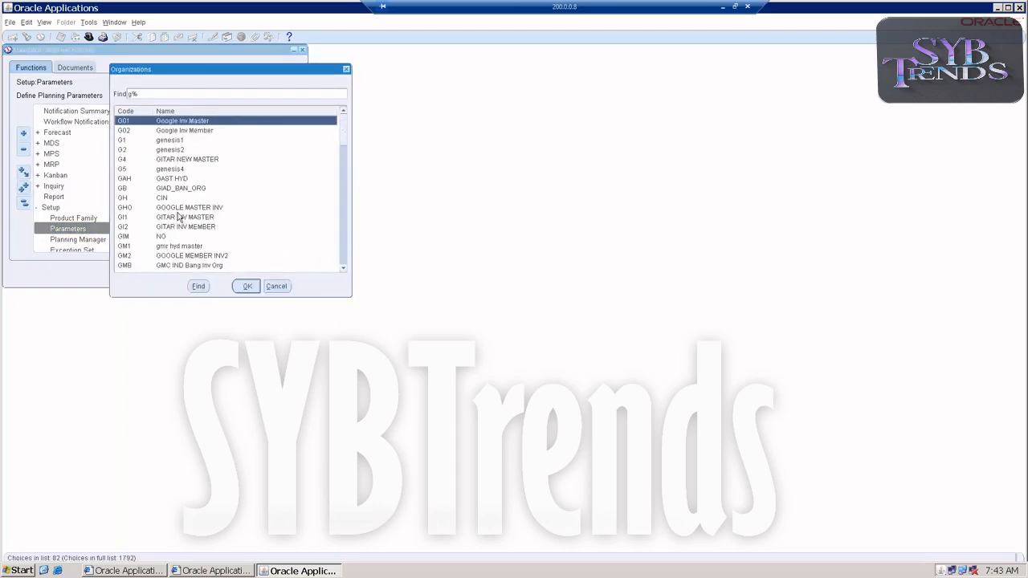
double_click(146, 131)
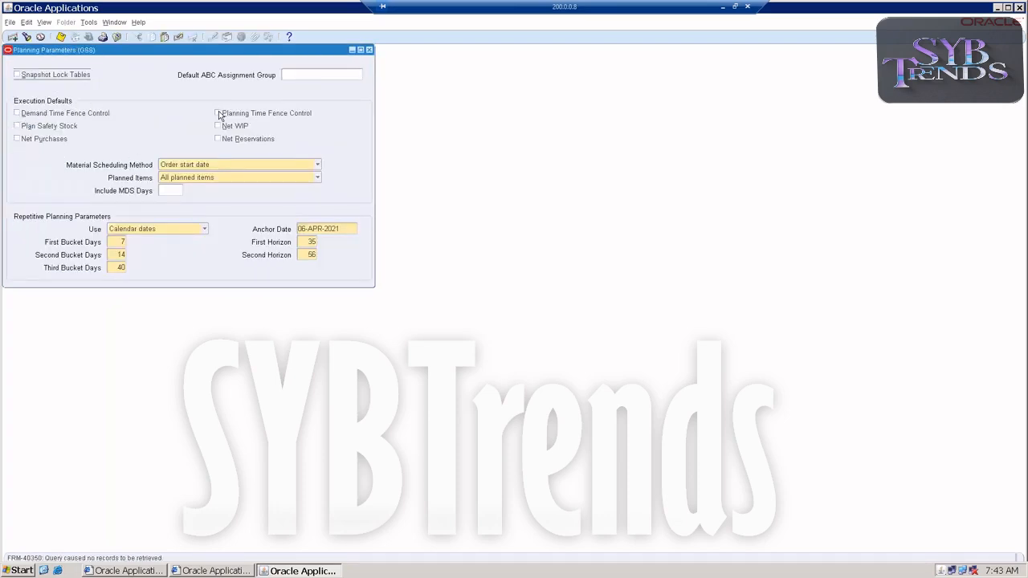
Enable Net Purchases in the GSS planning parameters, save, and close the form
click(35, 139)
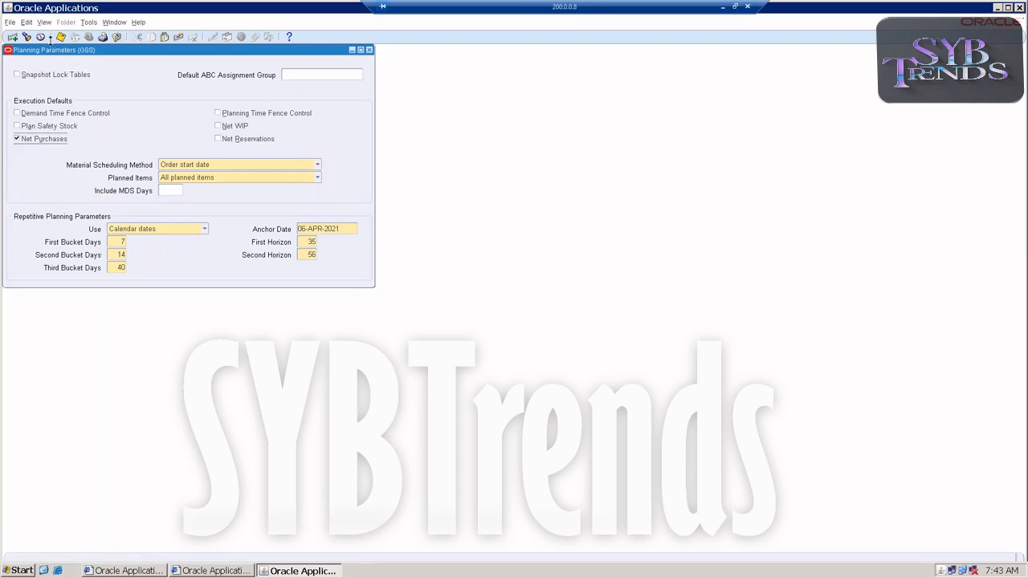
click(60, 37)
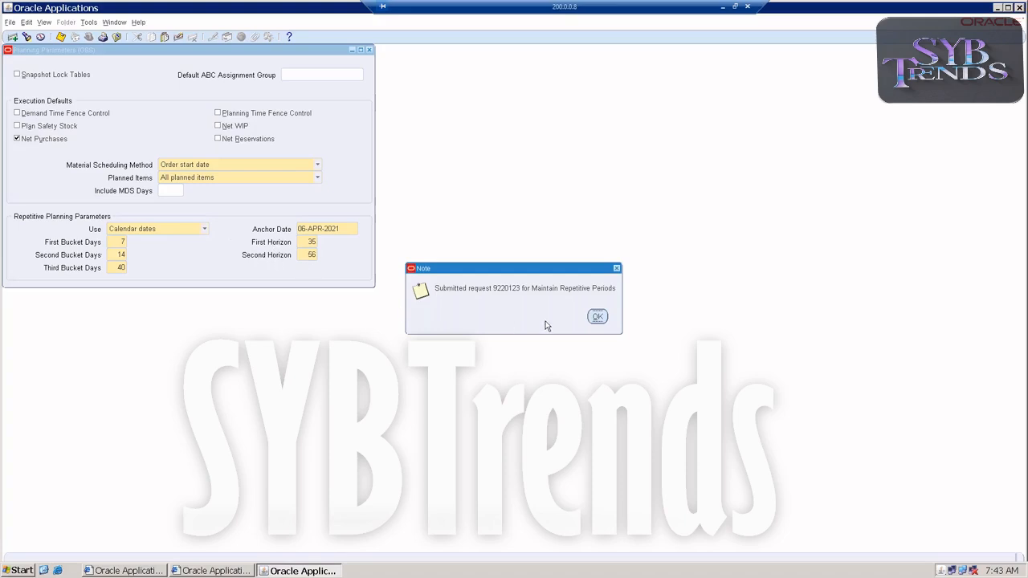
click(596, 317)
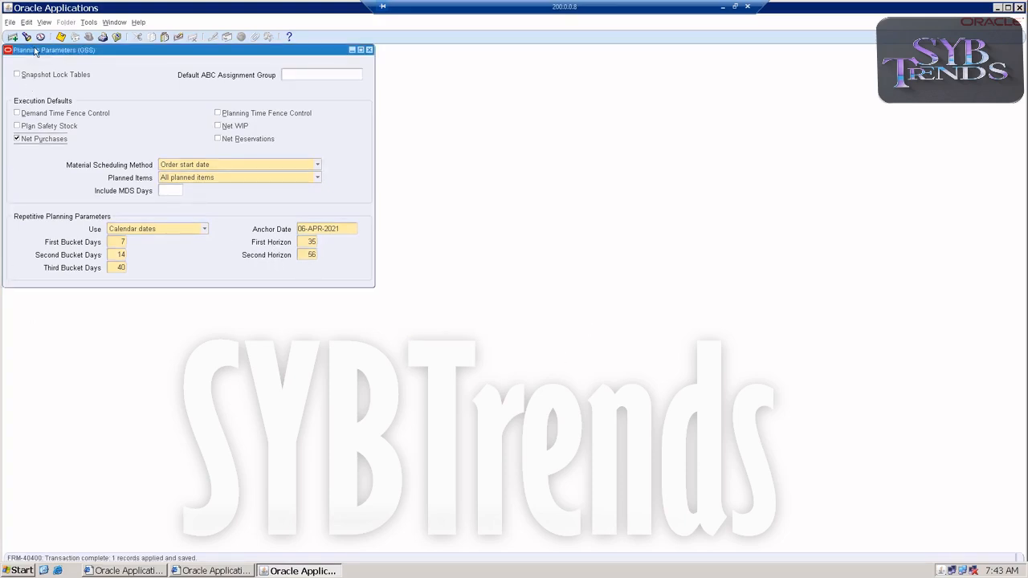
click(370, 50)
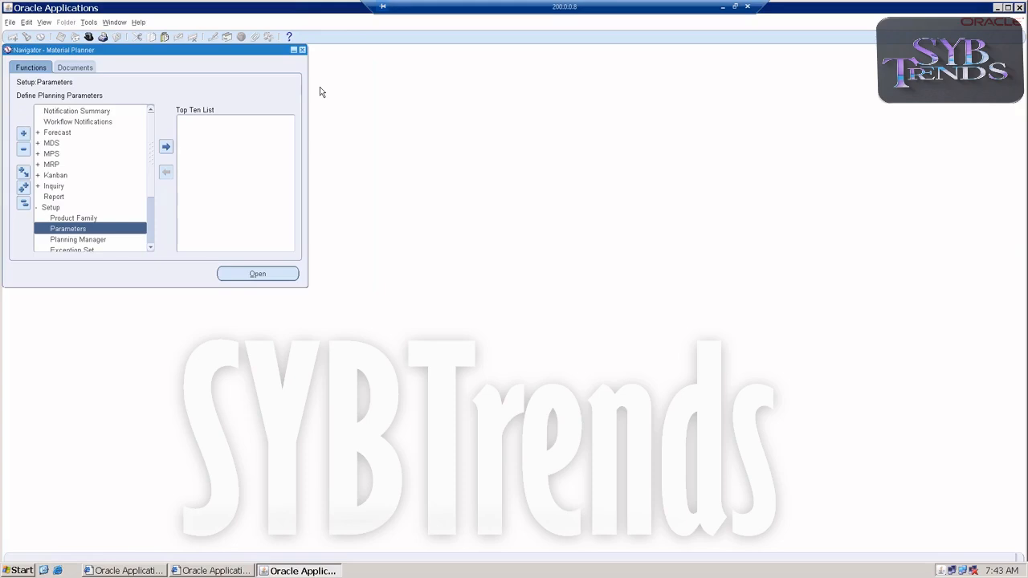
Switch back to the GEGSSINV responsibility
click(41, 207)
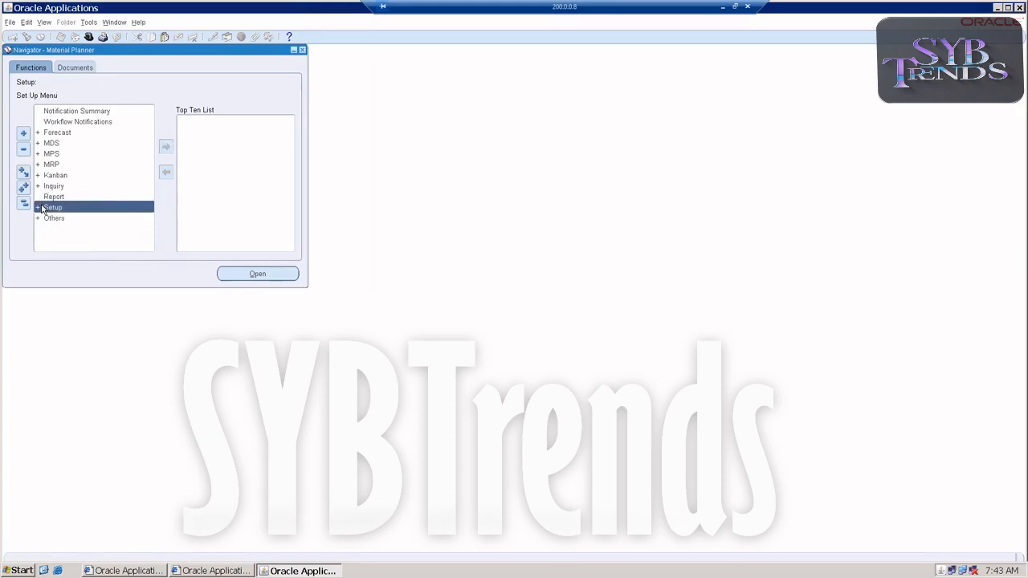
click(9, 22)
click(24, 132)
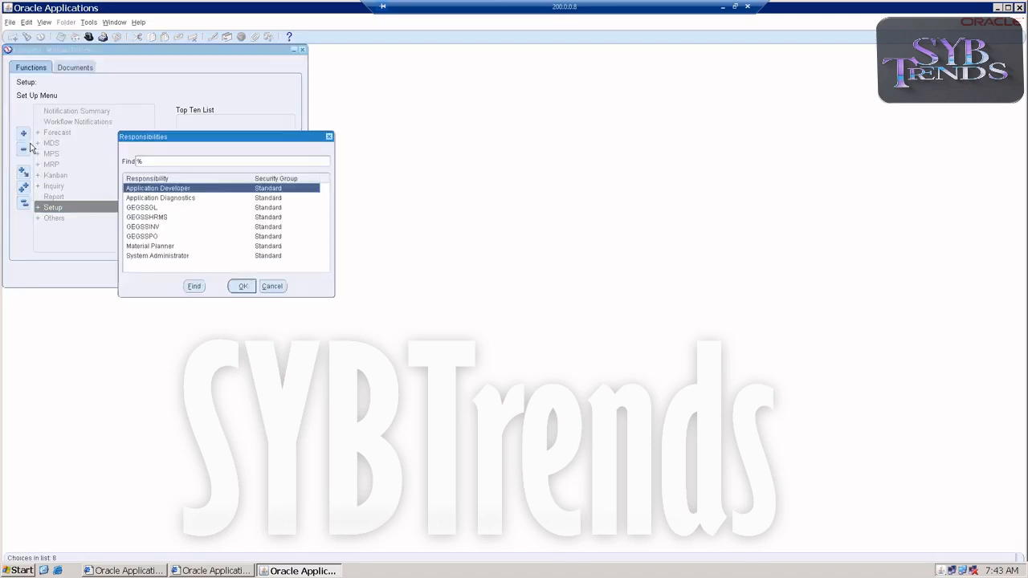
double_click(130, 227)
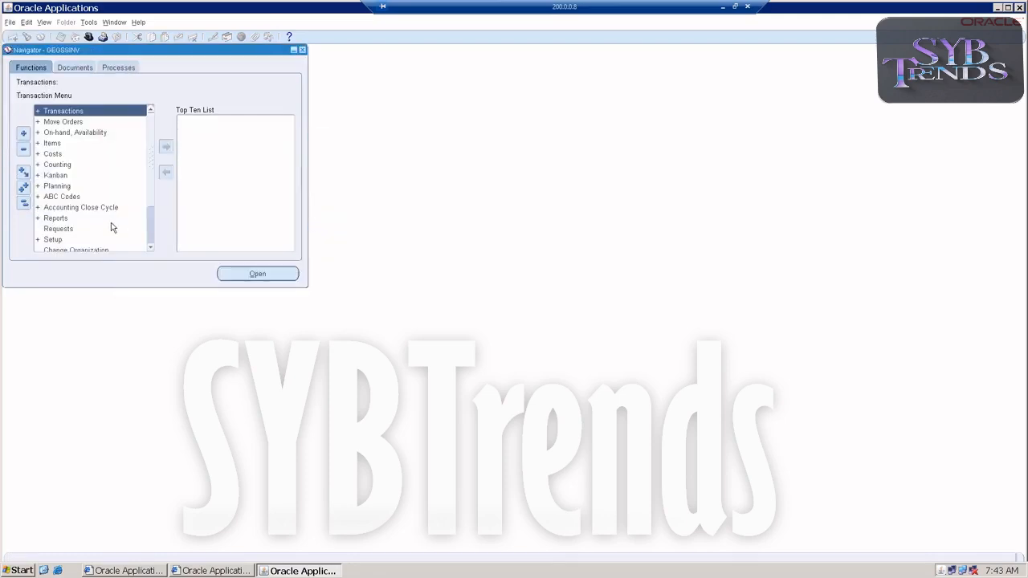
Open the Forecast Sets form under Planning > Forecasts for the GSS organization
scroll(82, 222, down, 3)
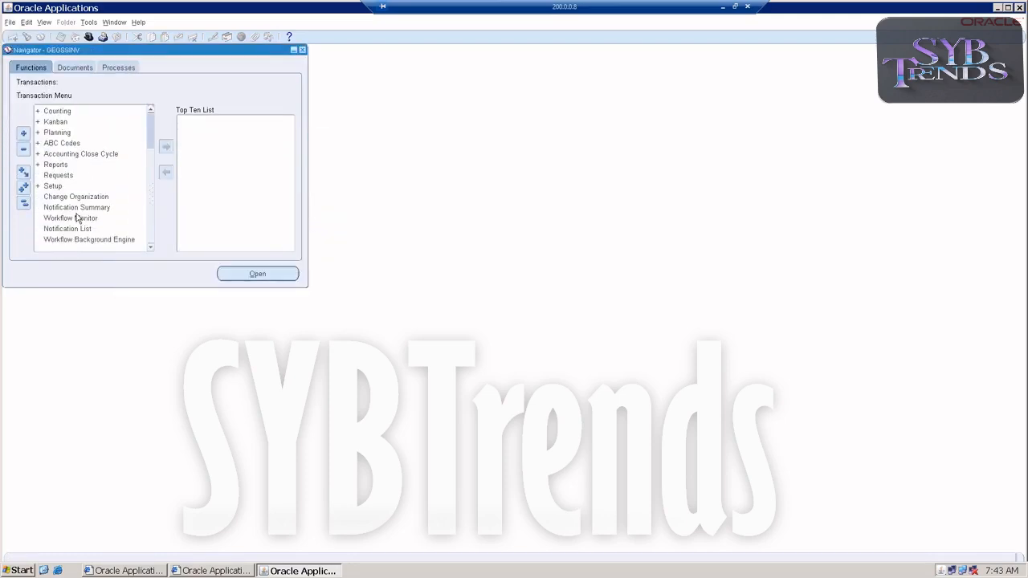
double_click(50, 187)
scroll(86, 200, down, 3)
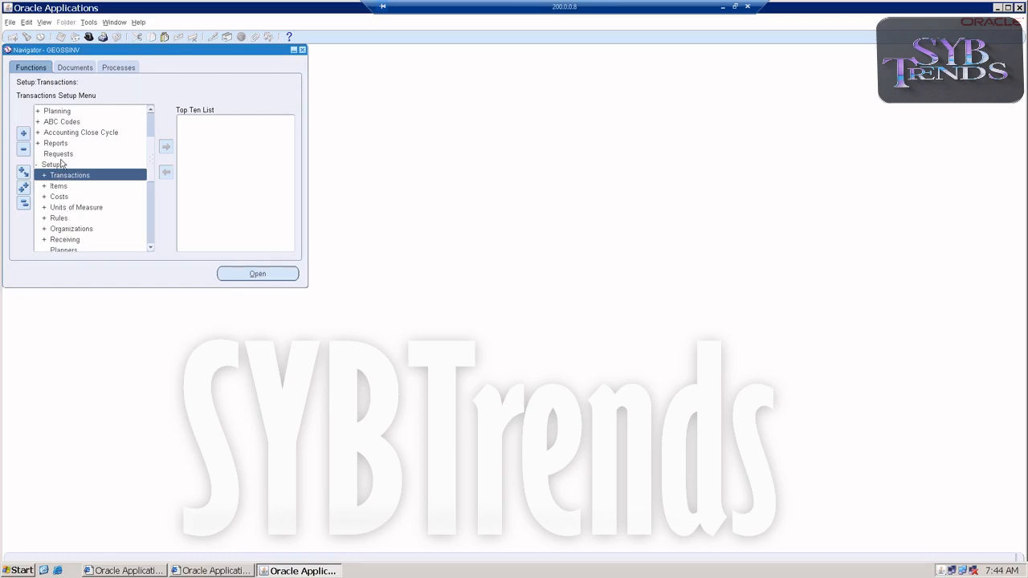
scroll(62, 169, down, 2)
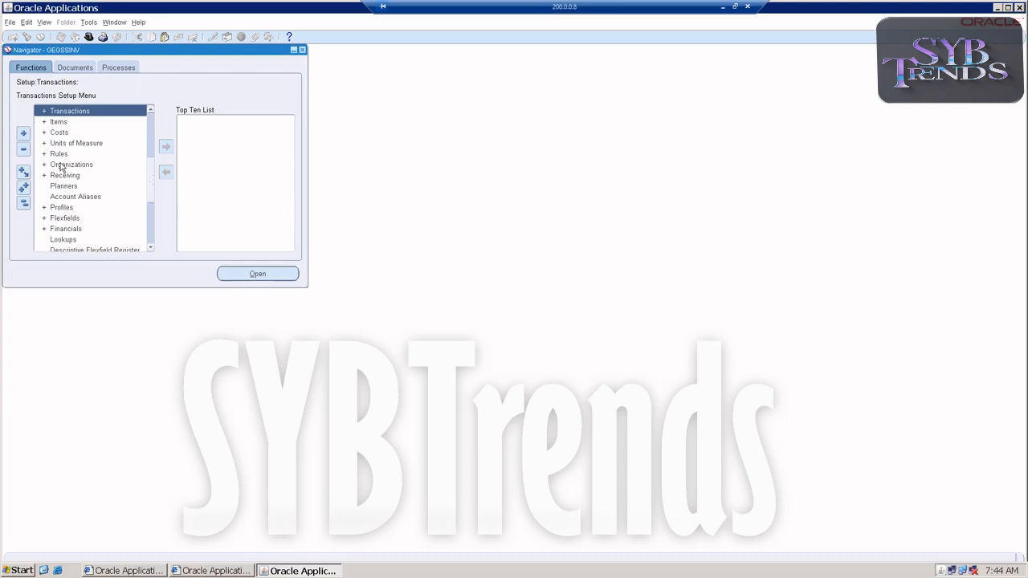
scroll(63, 145, up, 1)
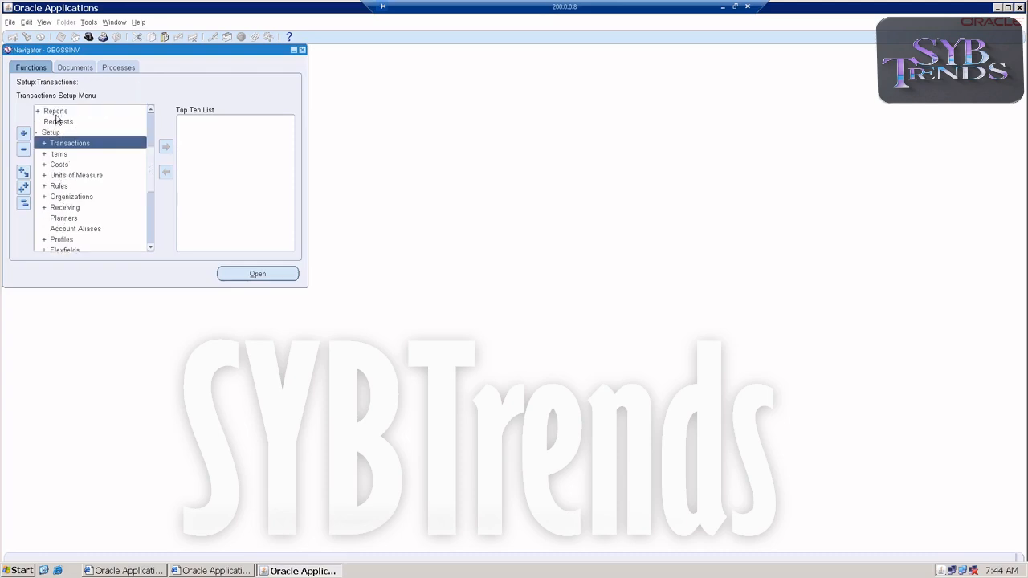
scroll(62, 140, up, 3)
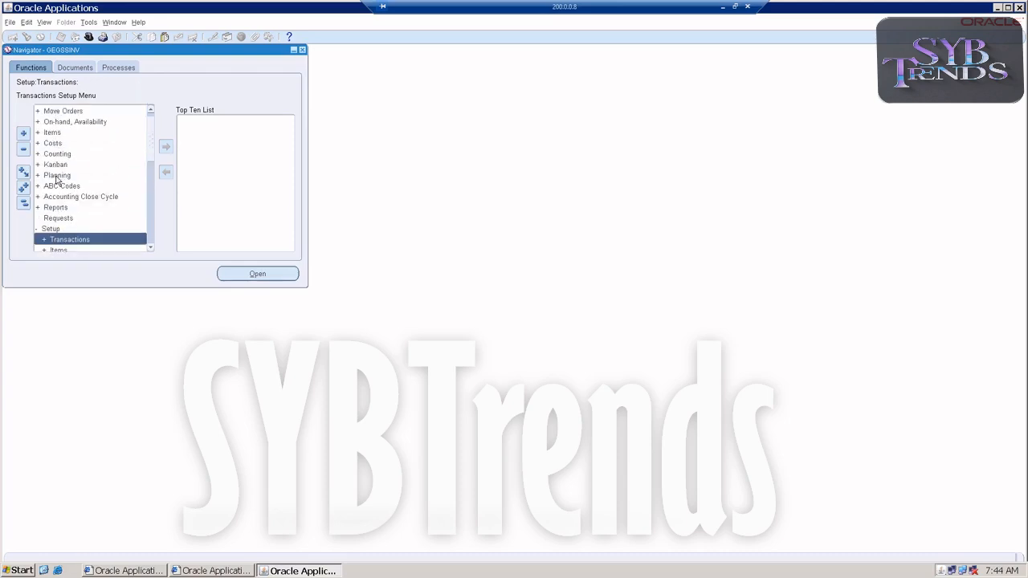
double_click(57, 175)
scroll(109, 208, down, 1)
double_click(76, 229)
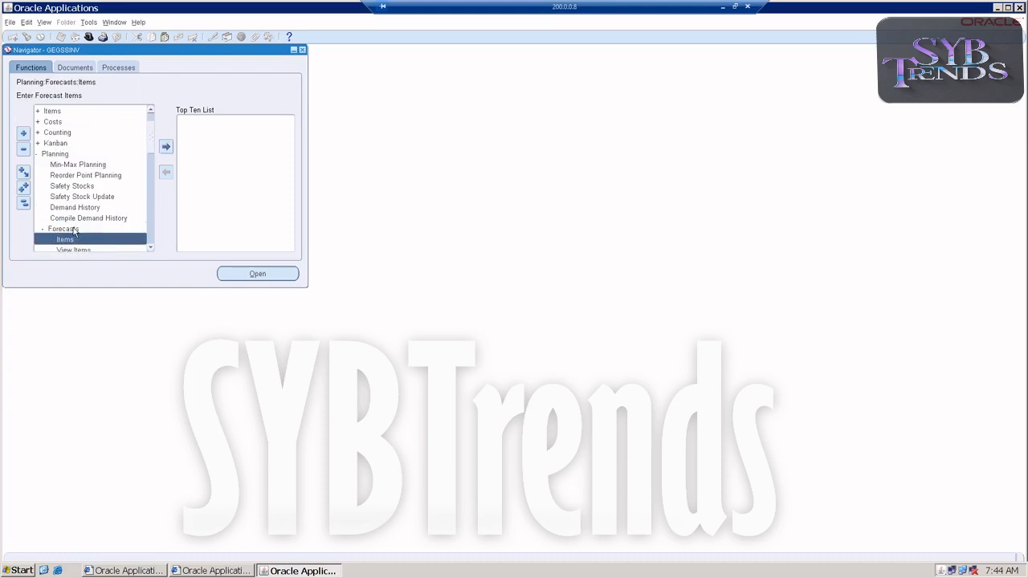
scroll(104, 226, down, 2)
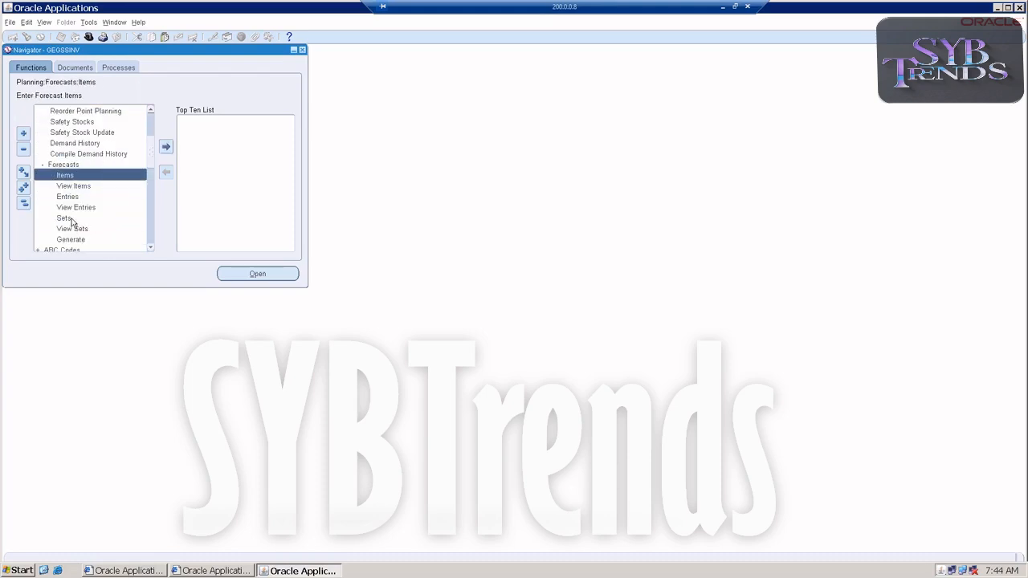
double_click(64, 218)
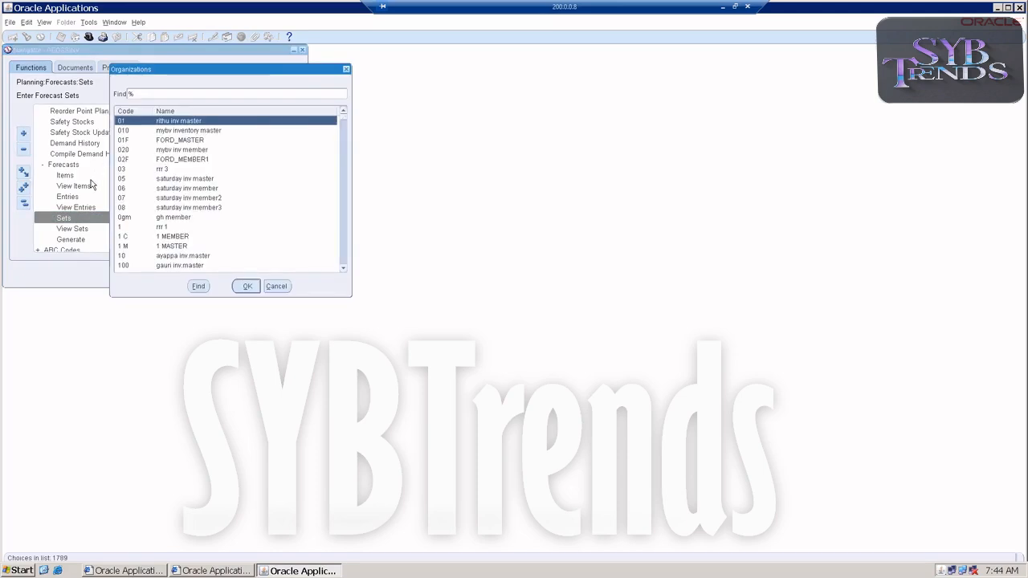
text(g)
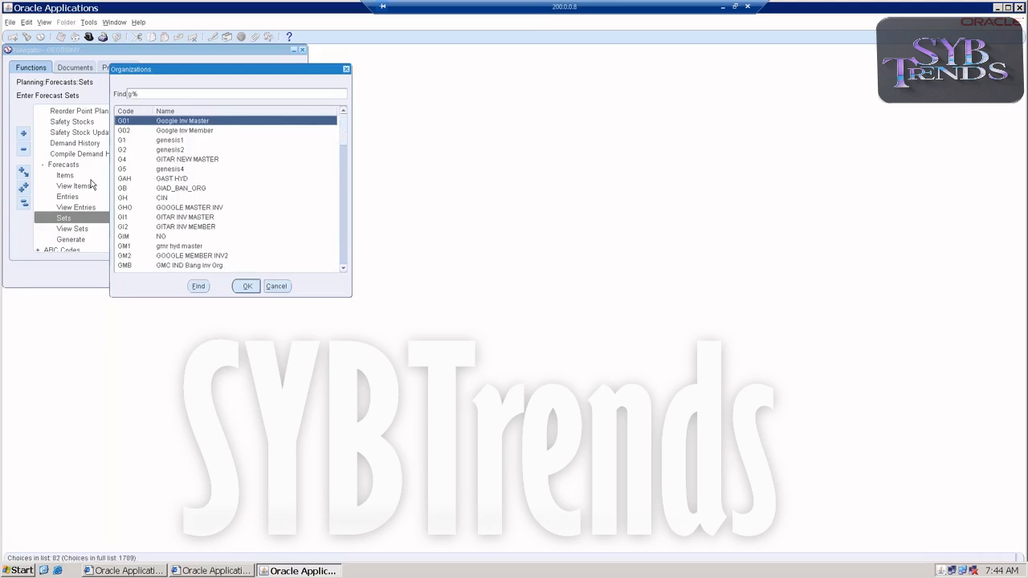
text(e)
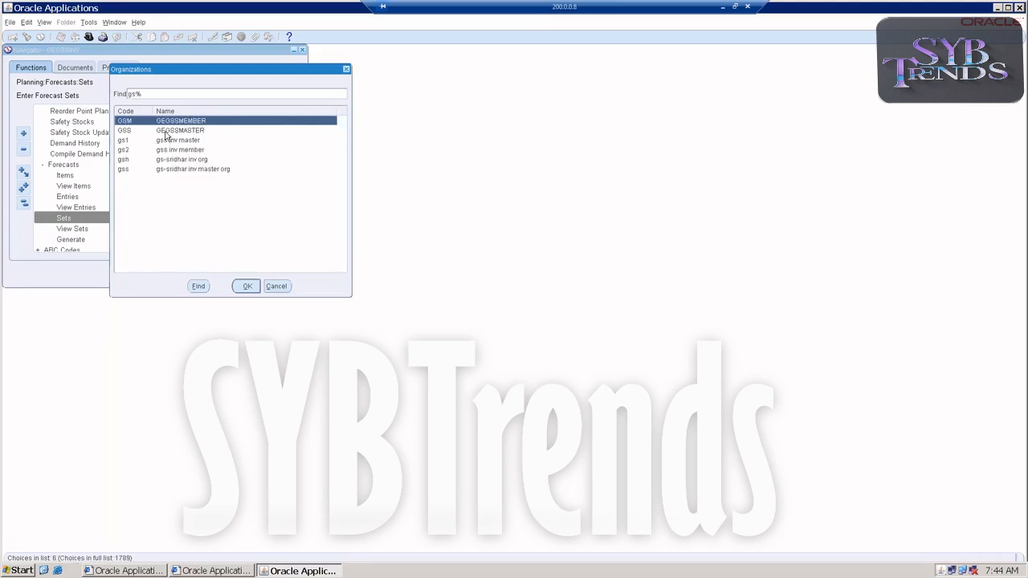
double_click(165, 131)
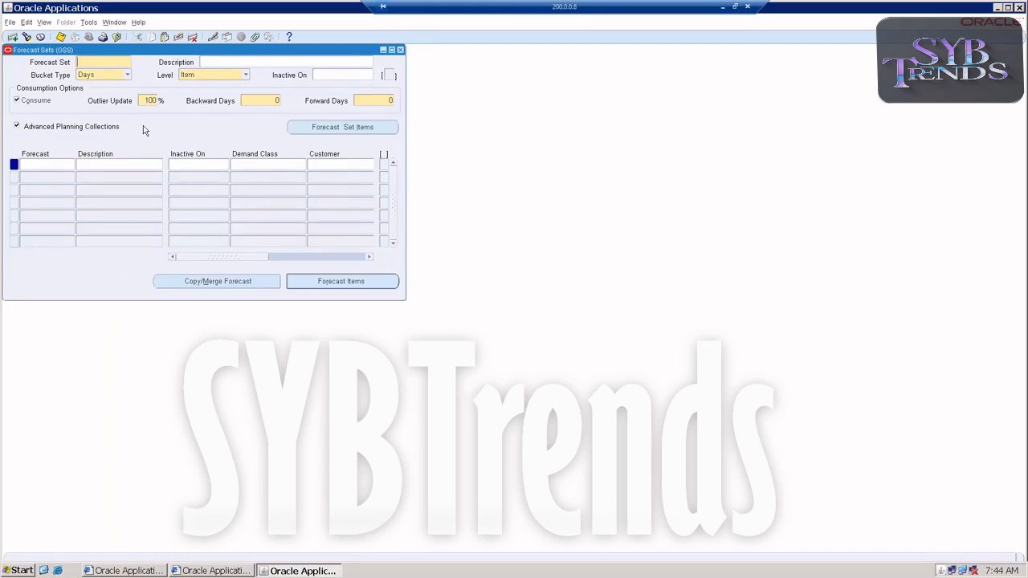
Define forecast set GEGSSFS with description GEGSSFS and bucket type Days
text(GEGSS)
text(FS)
drag(121, 62, 5, 91)
key(ctrl+c)
click(256, 59)
key(ctrl+v)
click(105, 74)
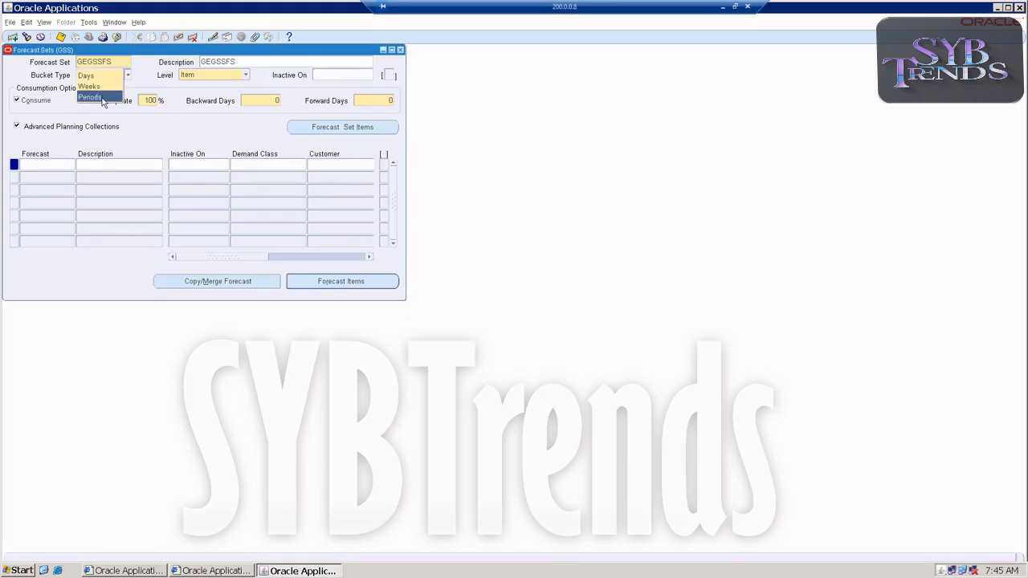
click(147, 87)
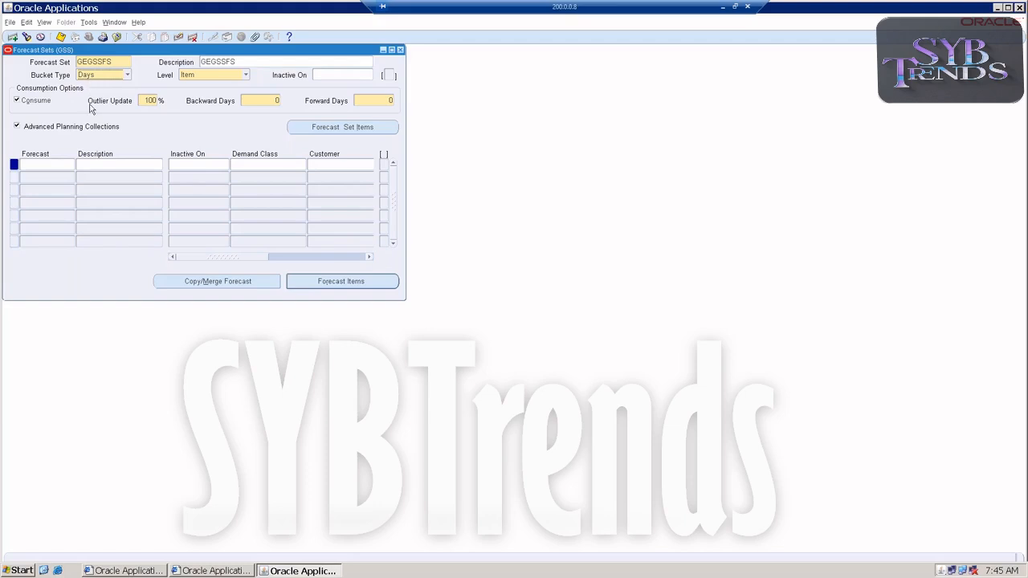
Add forecast GEGSSFC1 to the set and open its Forecast Items
click(53, 163)
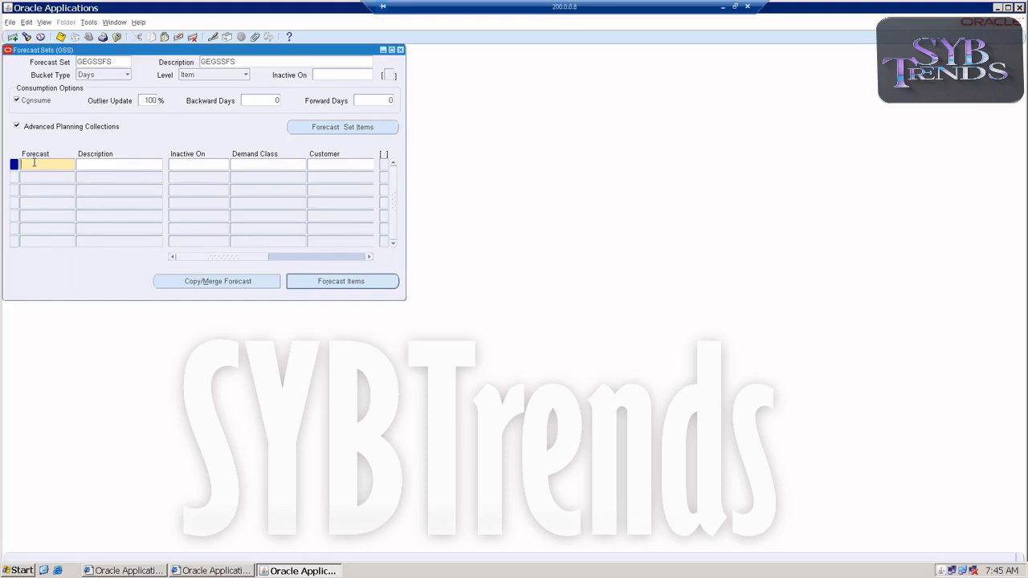
text(GEGSSFC1)
click(318, 285)
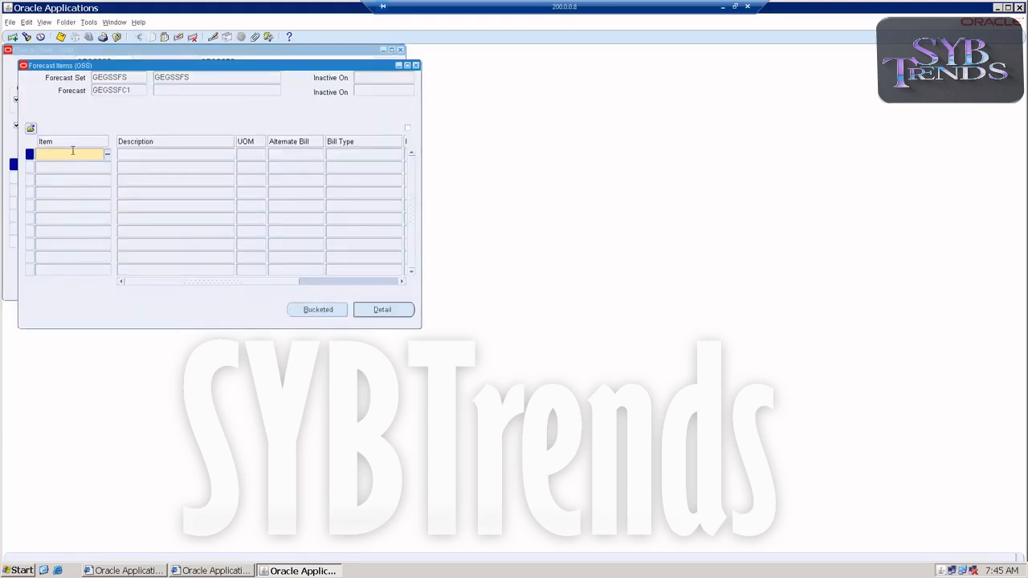
Add item GEGSSROP to the forecast items list
text(GEGSSROp)
key(Tab)
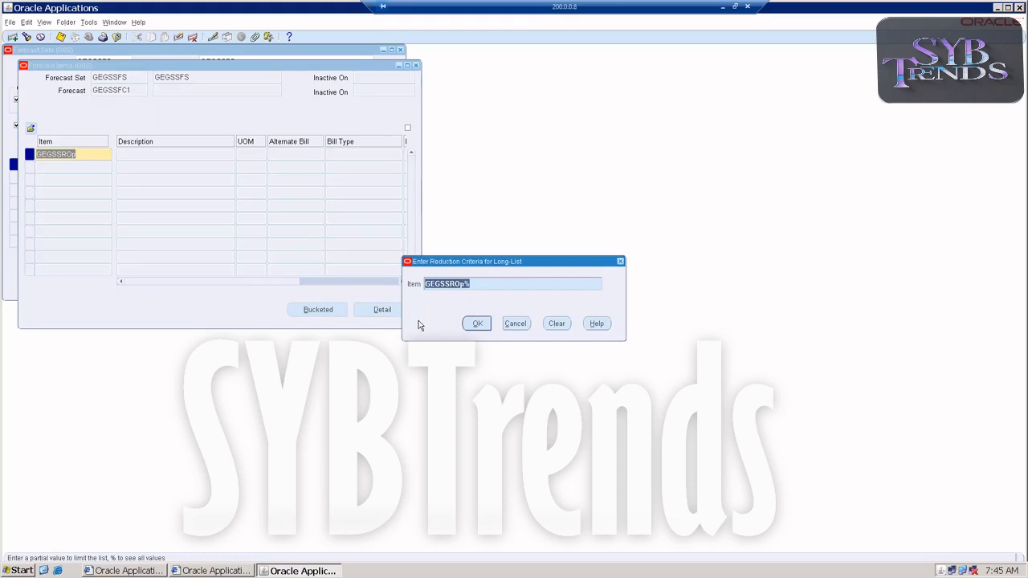
click(470, 282)
key(BackSpace)
key(BackSpace)
text(P%)
click(477, 323)
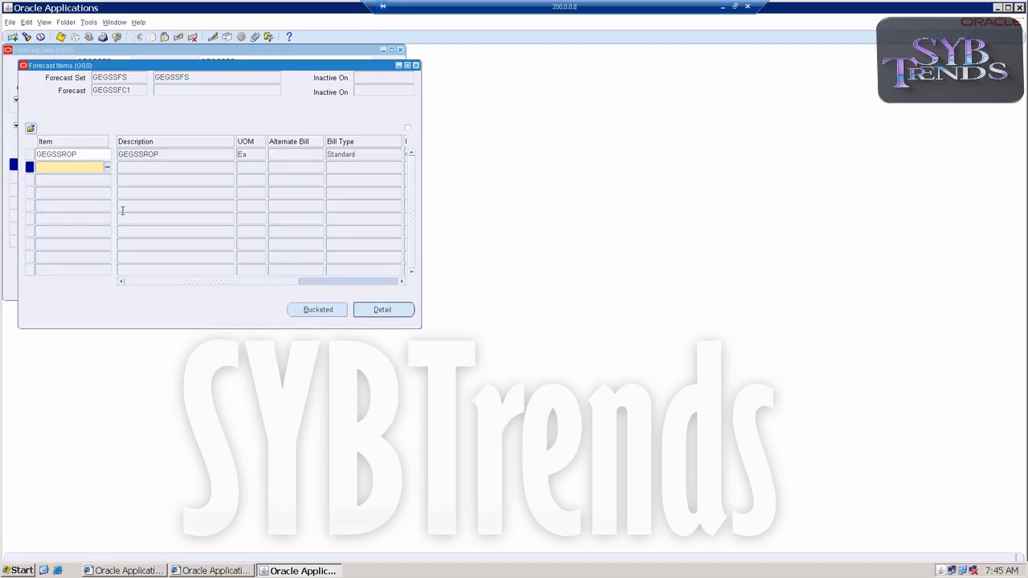
double_click(76, 153)
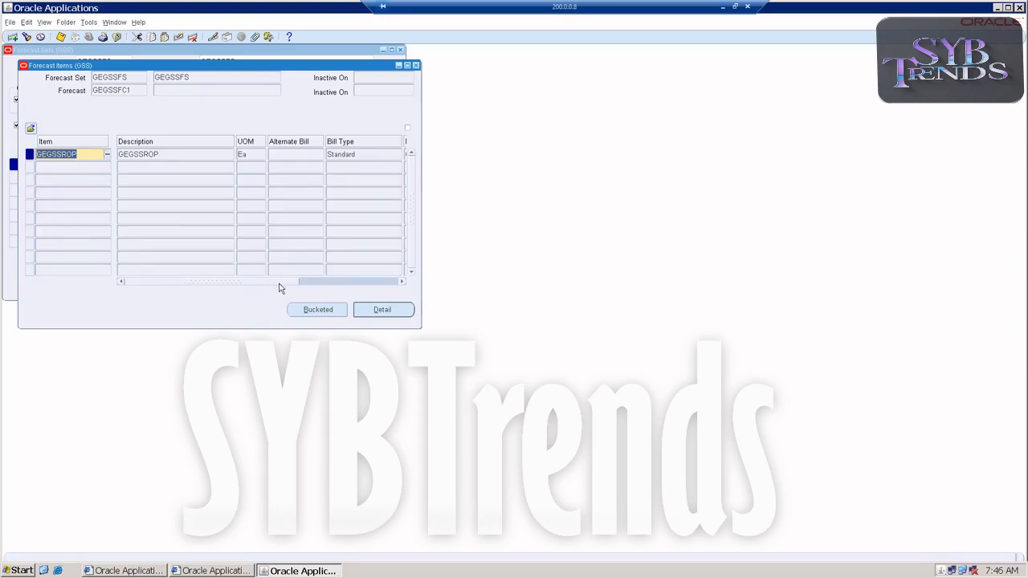
Save the forecast item and open its forecast entries, setting the first entry date to 06-APR-2021
key(ctrl+s)
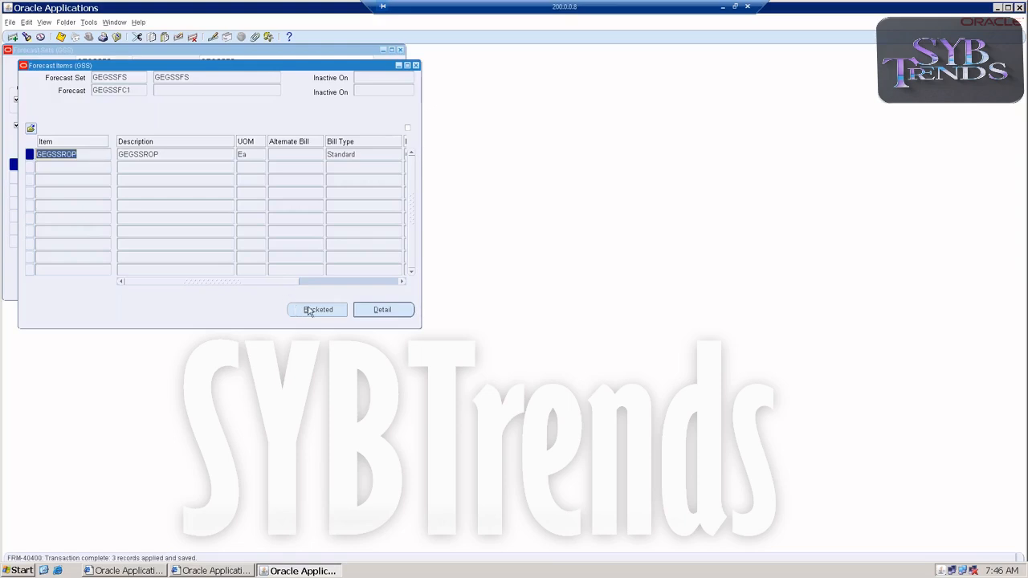
click(363, 311)
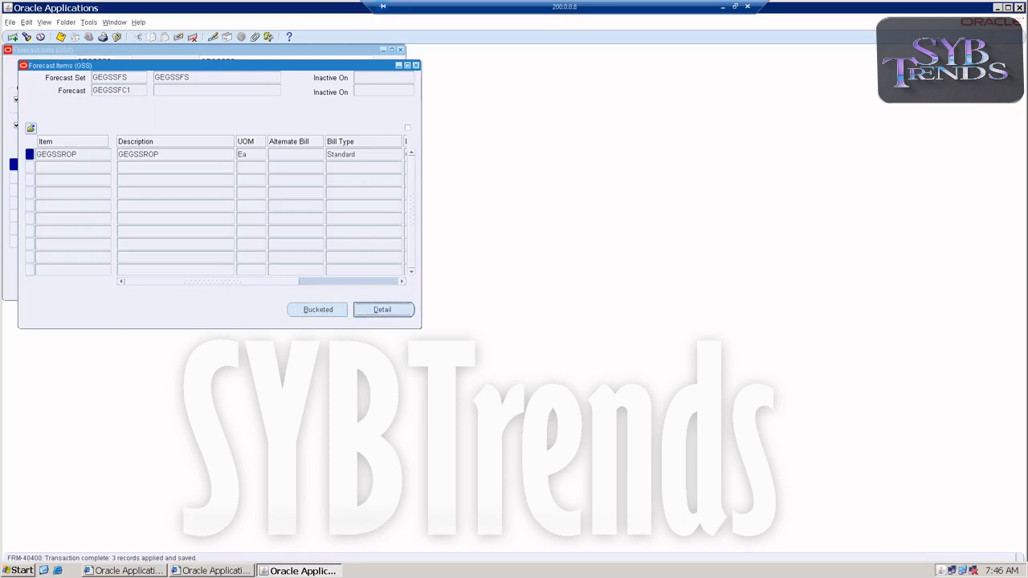
click(125, 149)
click(169, 145)
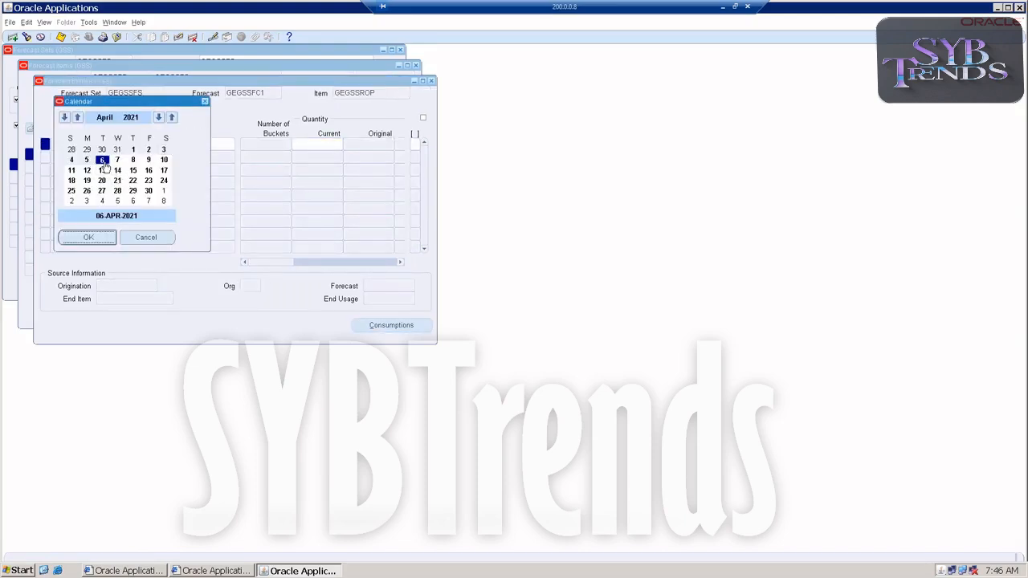
click(103, 162)
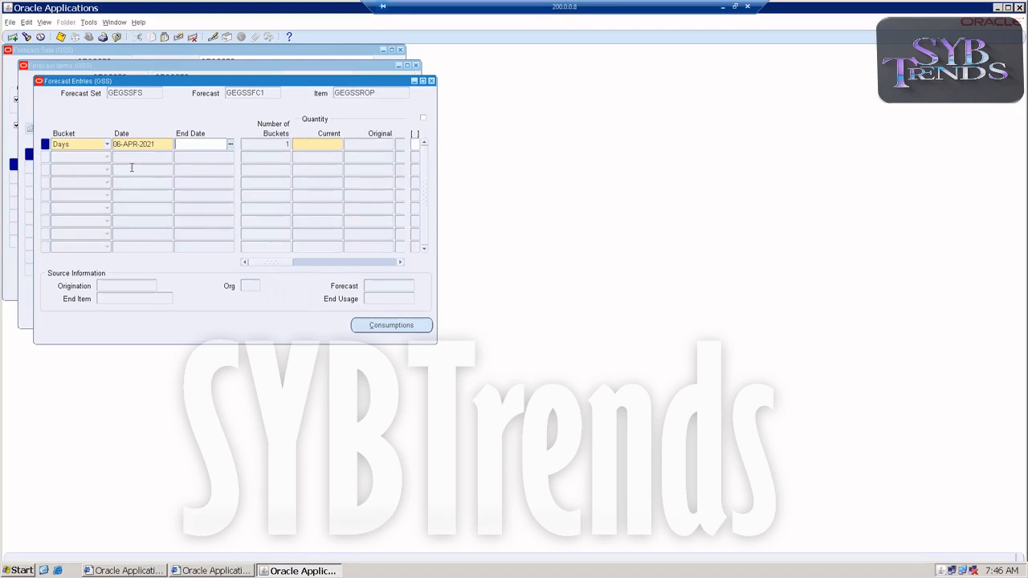
Enter daily forecast quantities of 10, 12, 8, 14 and 14 for 06 to 10 April 2021
click(314, 144)
text(0)
key(Down)
text(12)
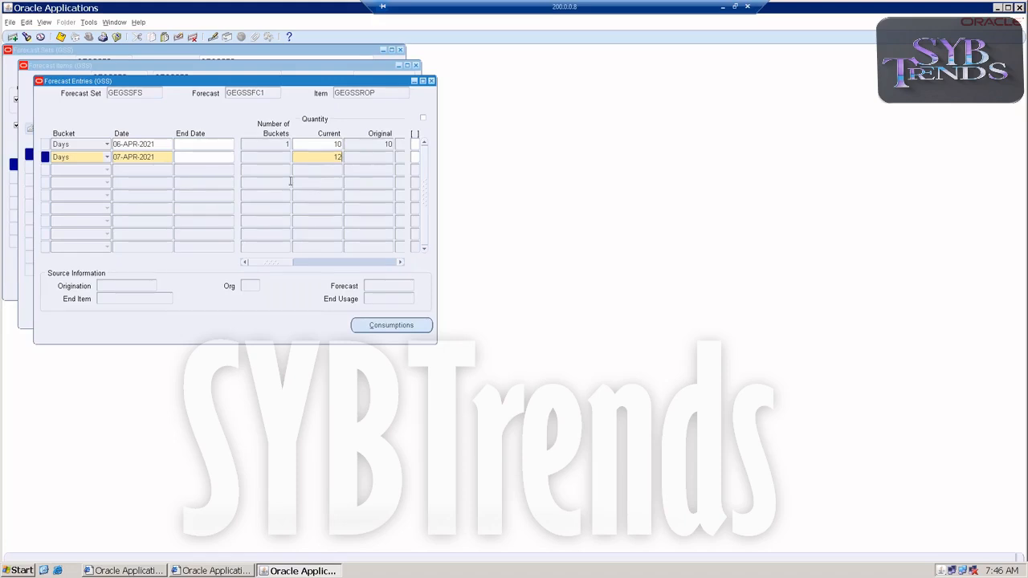
key(Down)
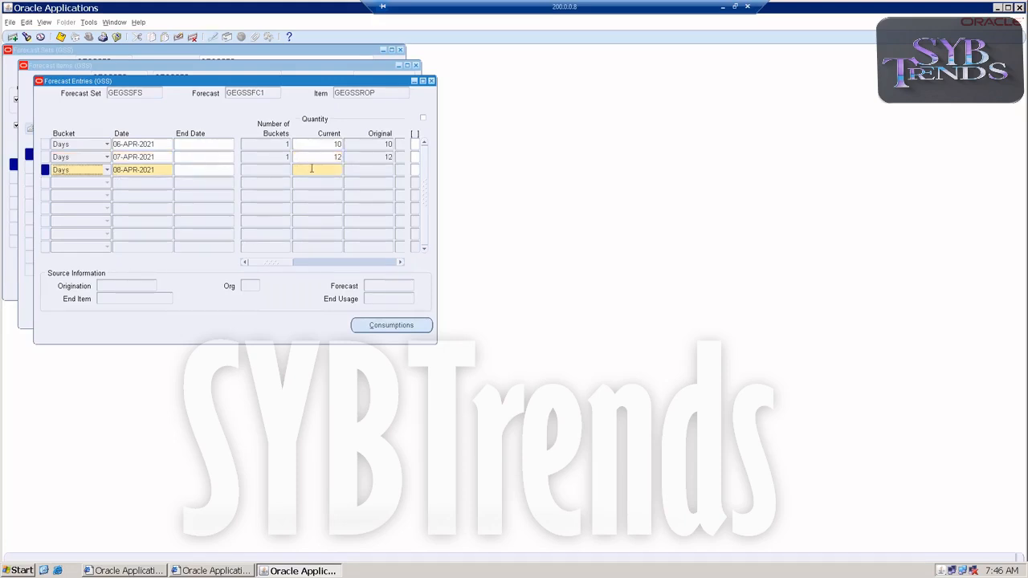
text(8)
key(Down)
click(305, 182)
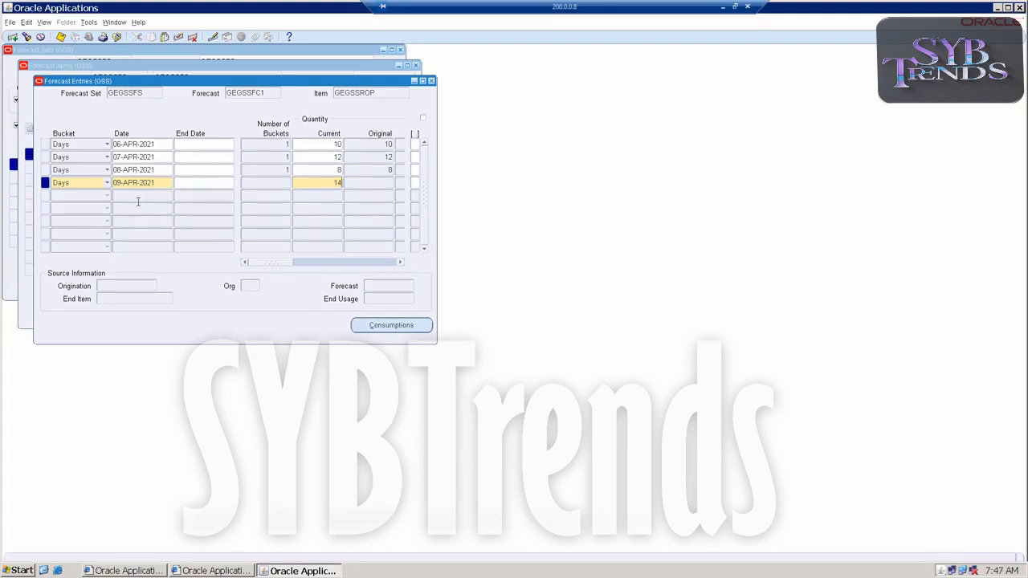
key(Tab)
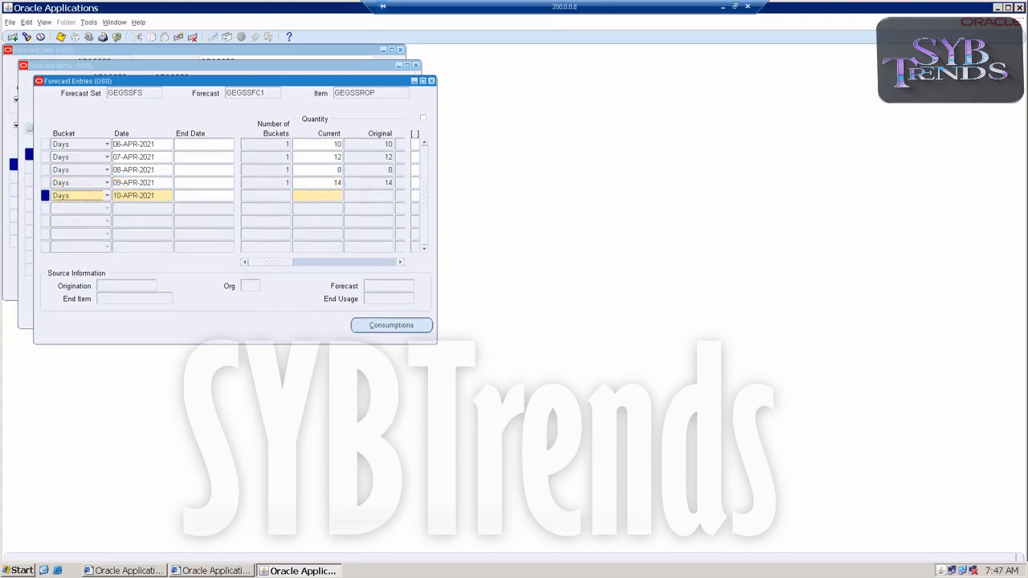
click(326, 196)
text(14)
key(Tab)
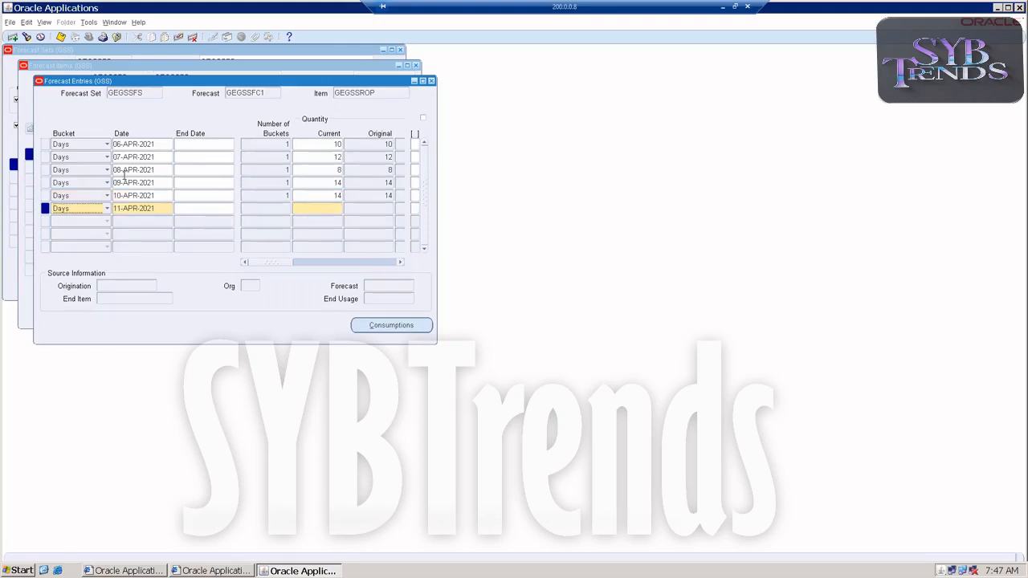
Save the forecast entries and close the forecast entries, items and sets windows
click(431, 80)
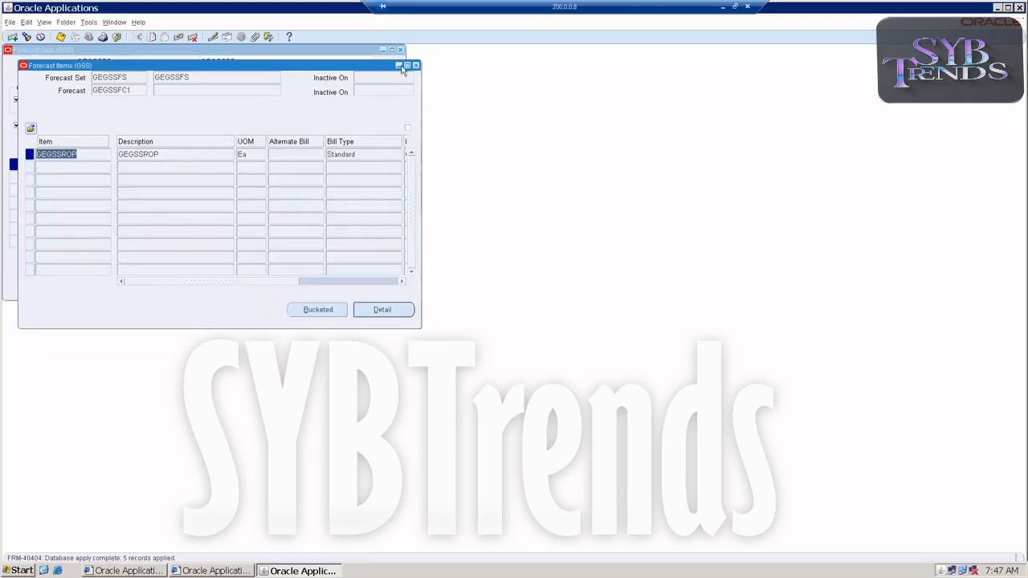
click(59, 36)
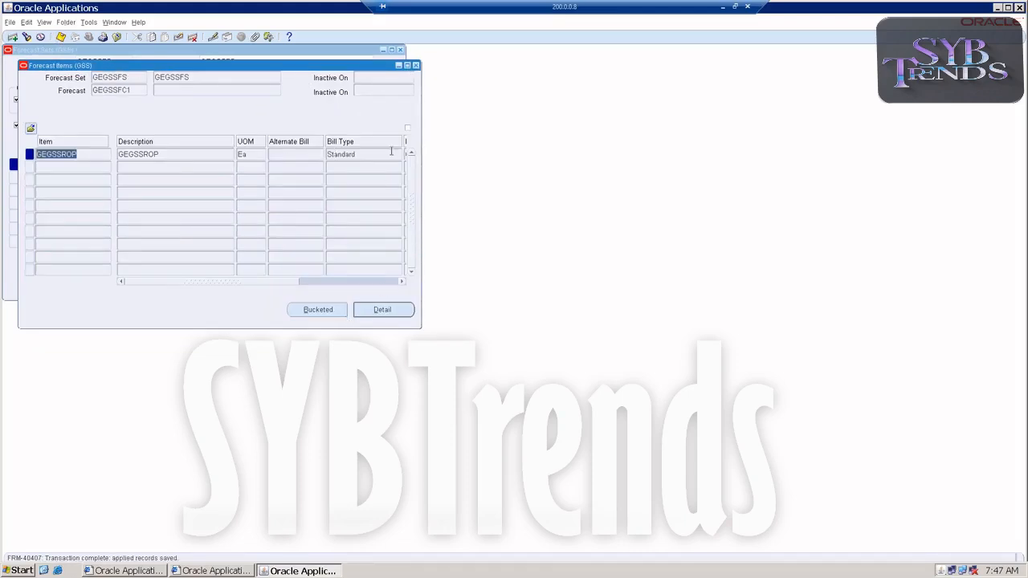
click(415, 65)
click(402, 49)
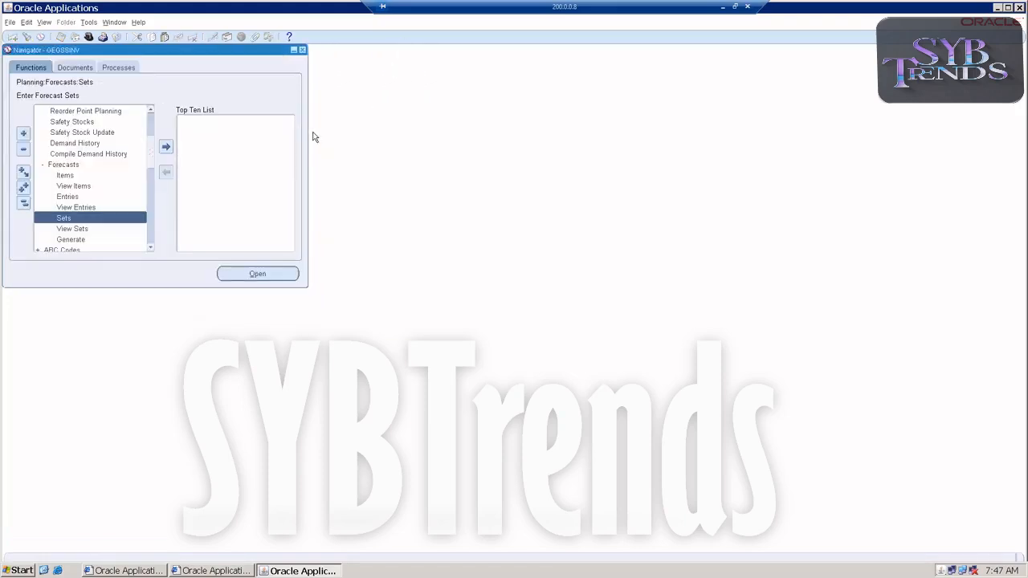
Open the Calendars form under Setup > Organizations
double_click(65, 169)
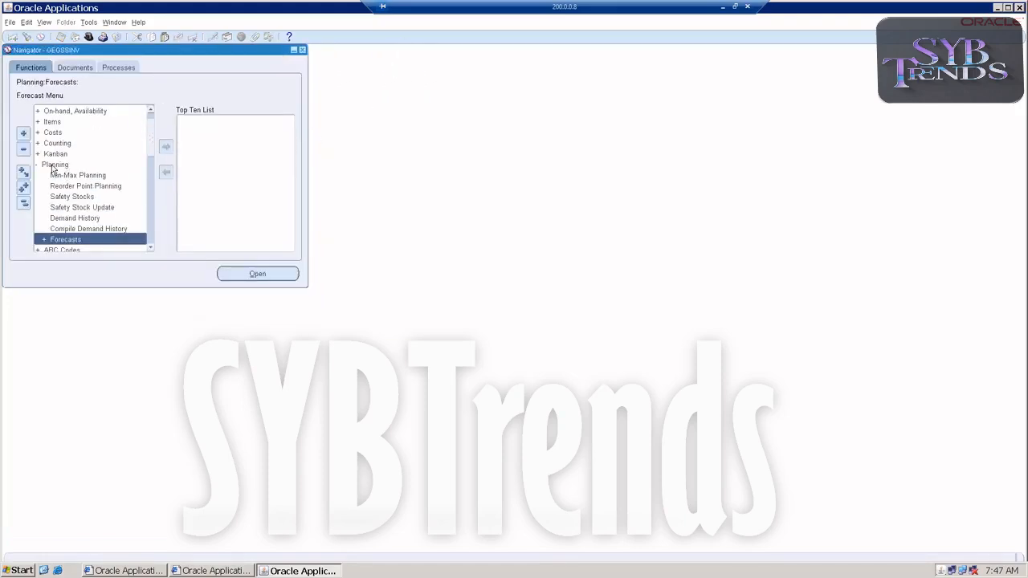
double_click(54, 165)
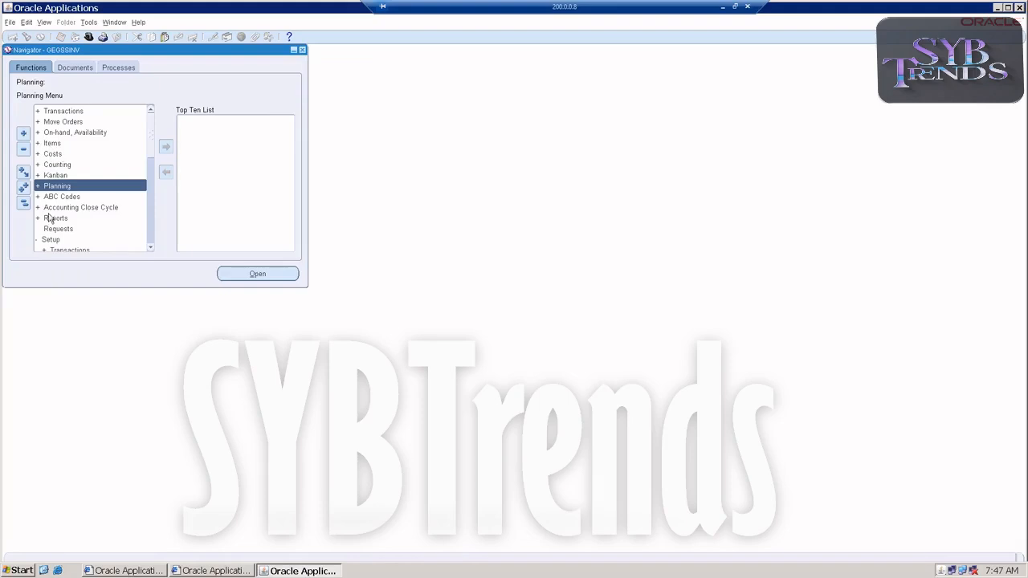
scroll(55, 242, down, 1)
scroll(69, 215, down, 2)
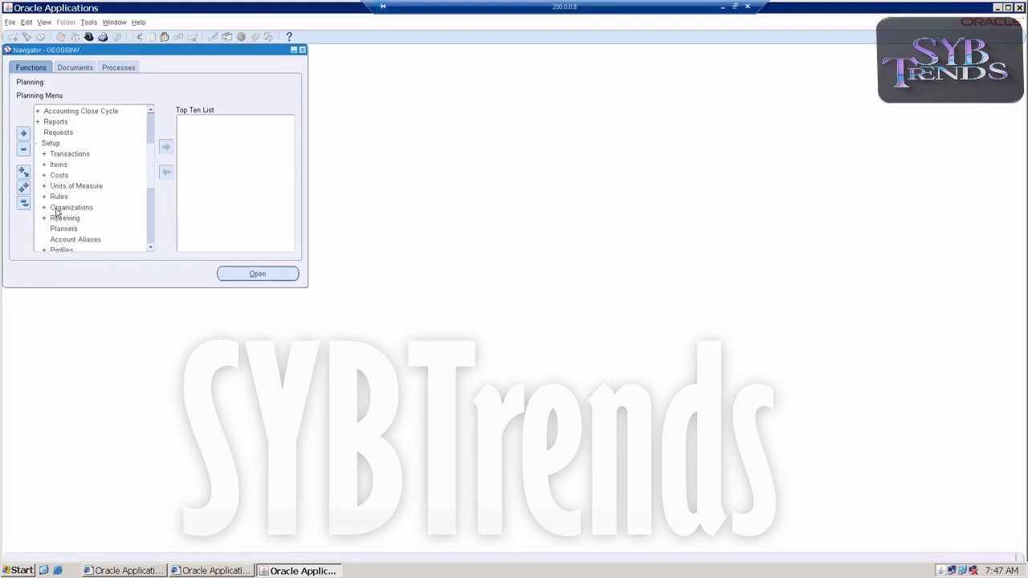
double_click(60, 211)
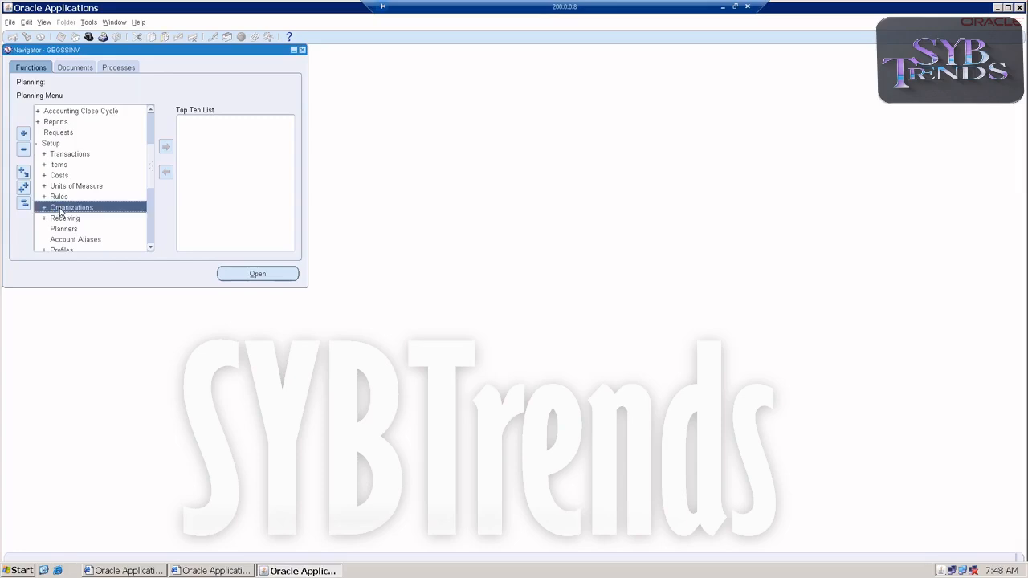
scroll(121, 227, down, 2)
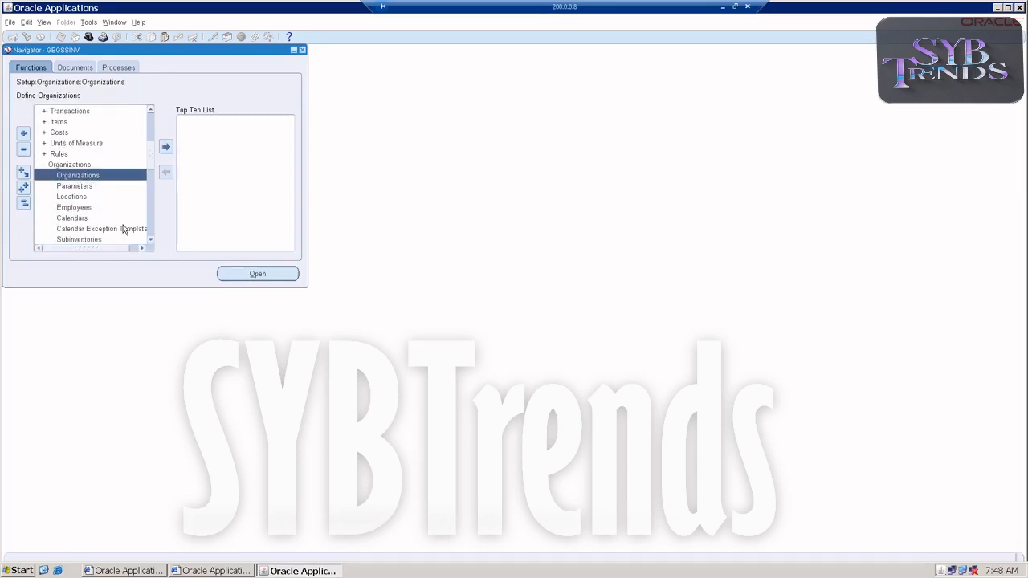
double_click(102, 218)
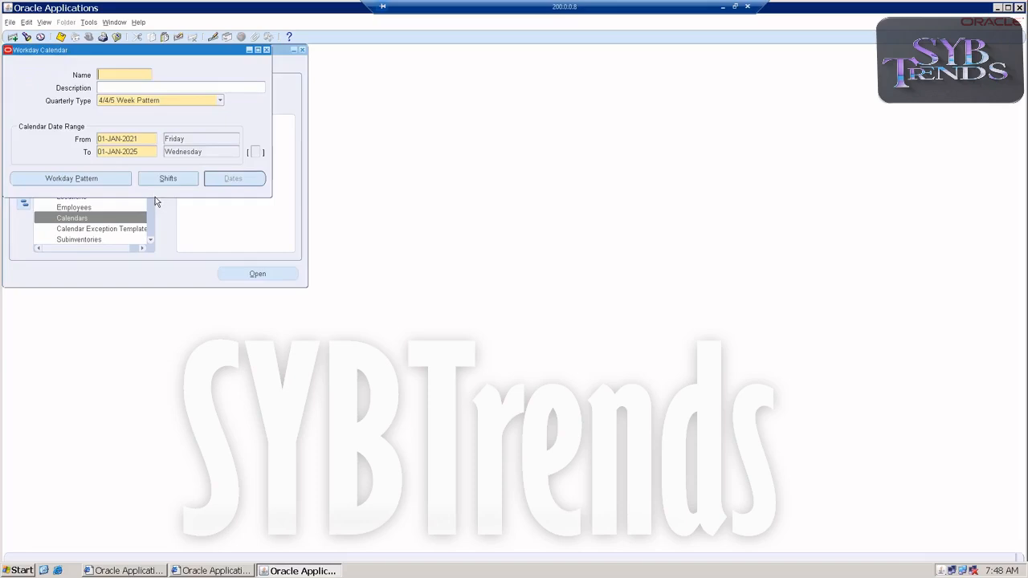
Query the workday calendar matching GEGSS%
key(F11)
text(GE)
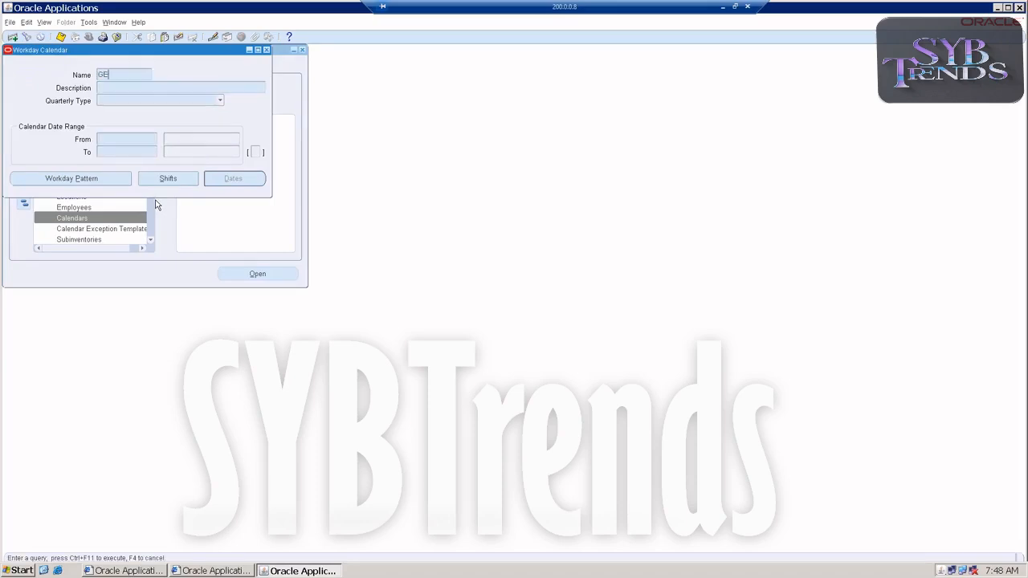
text(GSS%)
key(ctrl+F11)
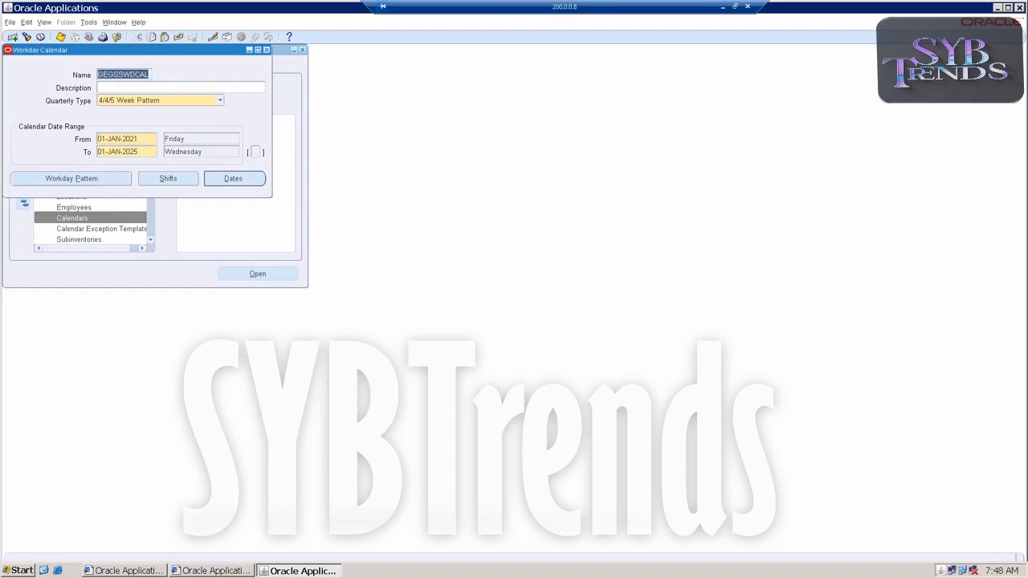
Open the calendar dates and mark Friday 9 and Saturday 10 April 2021 as days off, then save
click(40, 179)
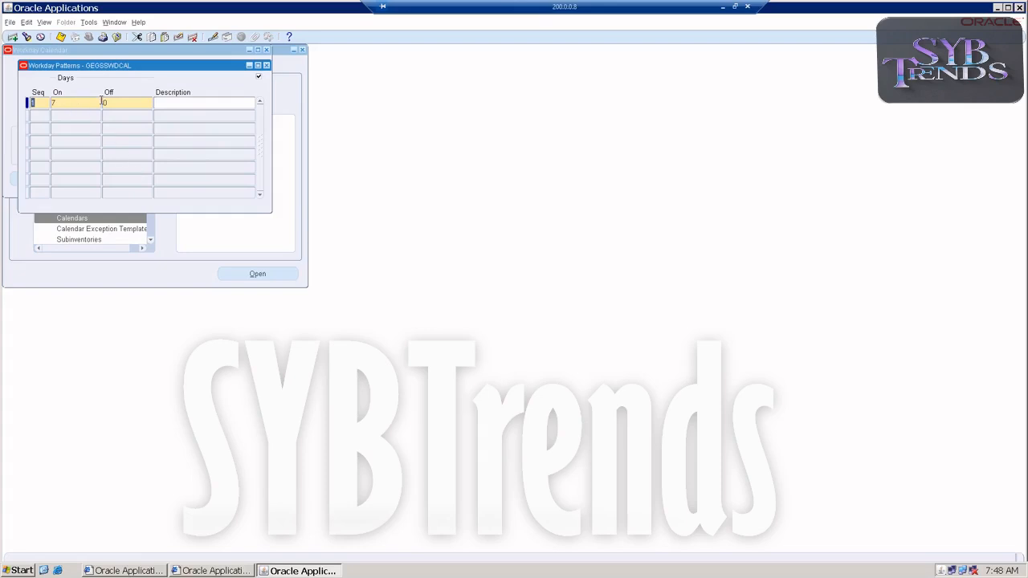
click(267, 65)
click(228, 181)
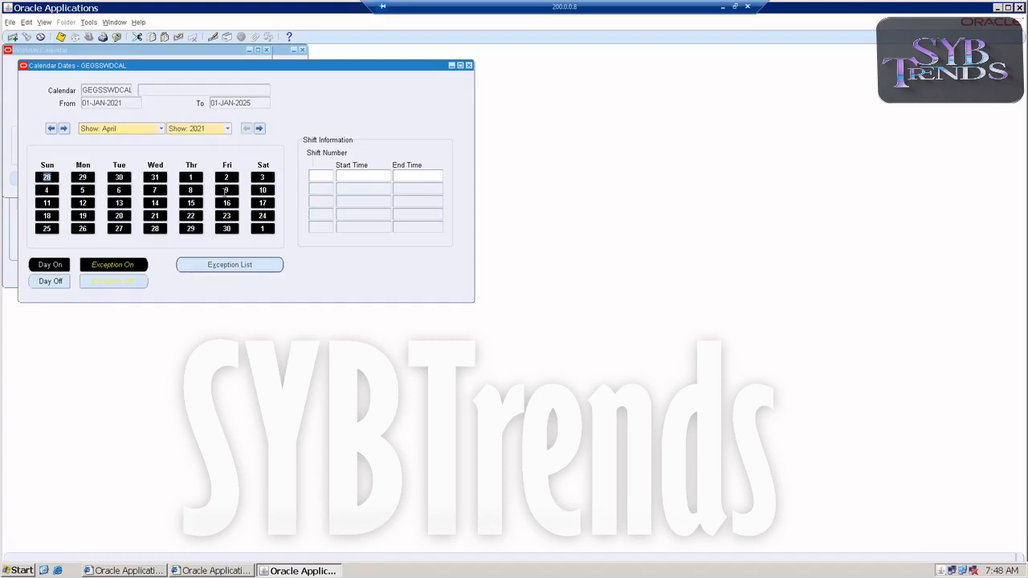
click(224, 192)
click(262, 191)
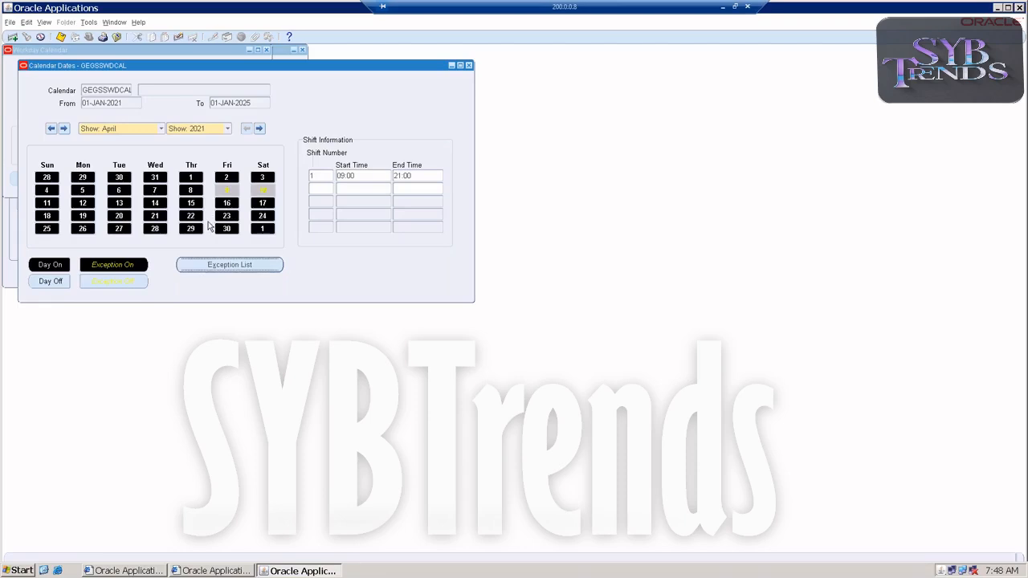
click(227, 190)
click(227, 190)
click(61, 38)
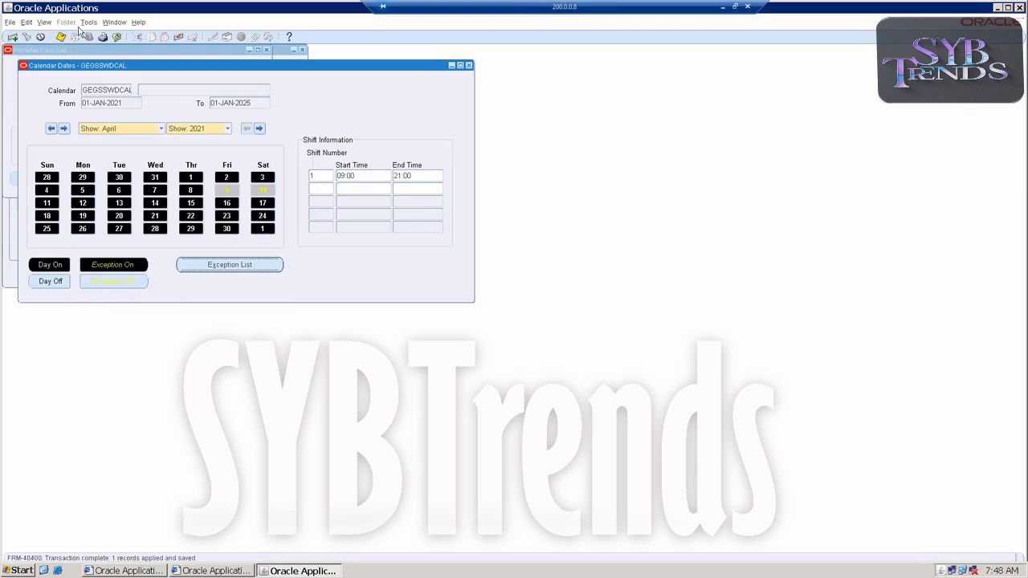
Build the workday calendar and acknowledge the submitted request
click(87, 24)
click(89, 35)
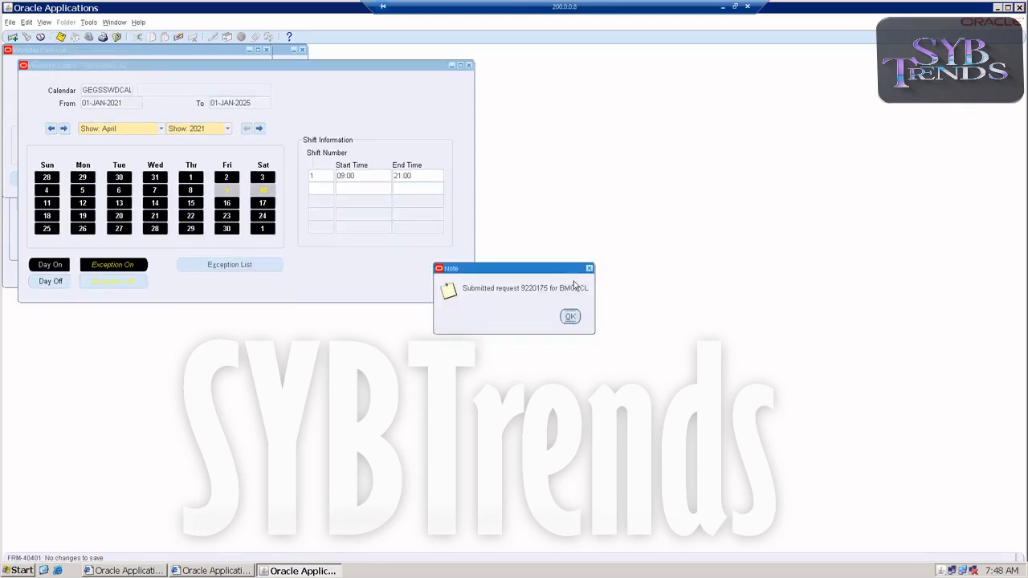
click(571, 317)
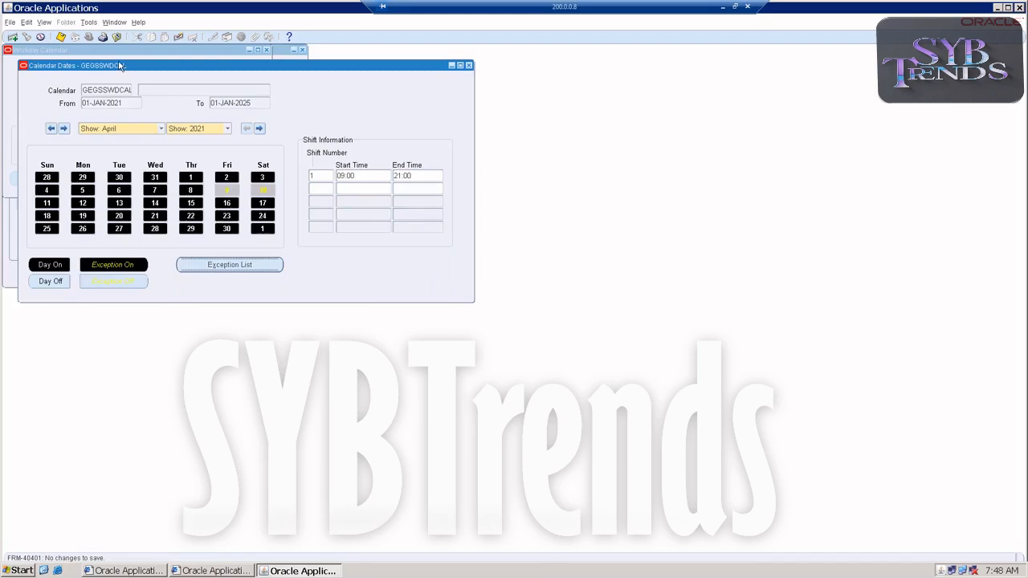
Close the calendar dates and workday calendar windows, dismissing the rebuild note
click(469, 65)
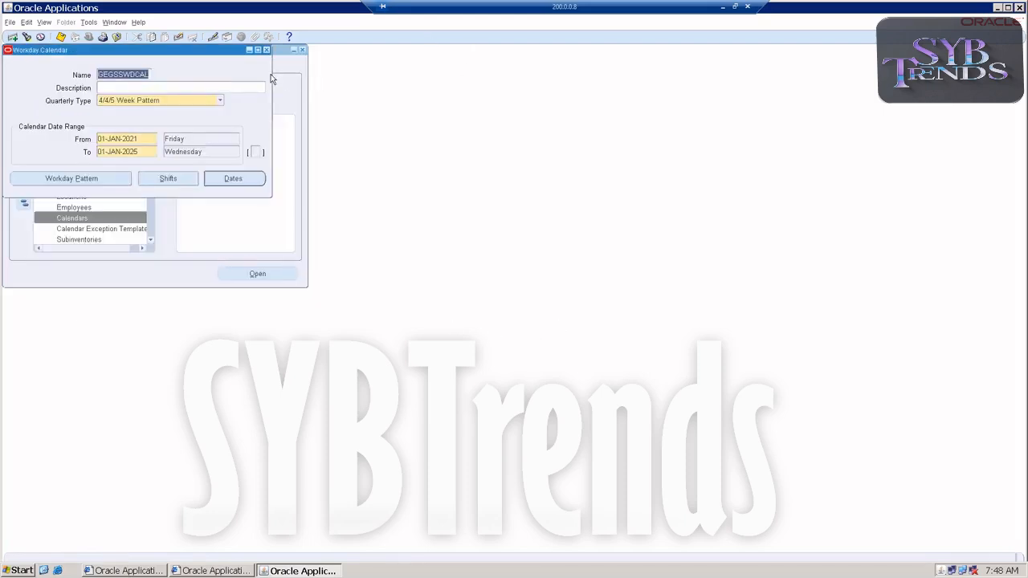
click(267, 50)
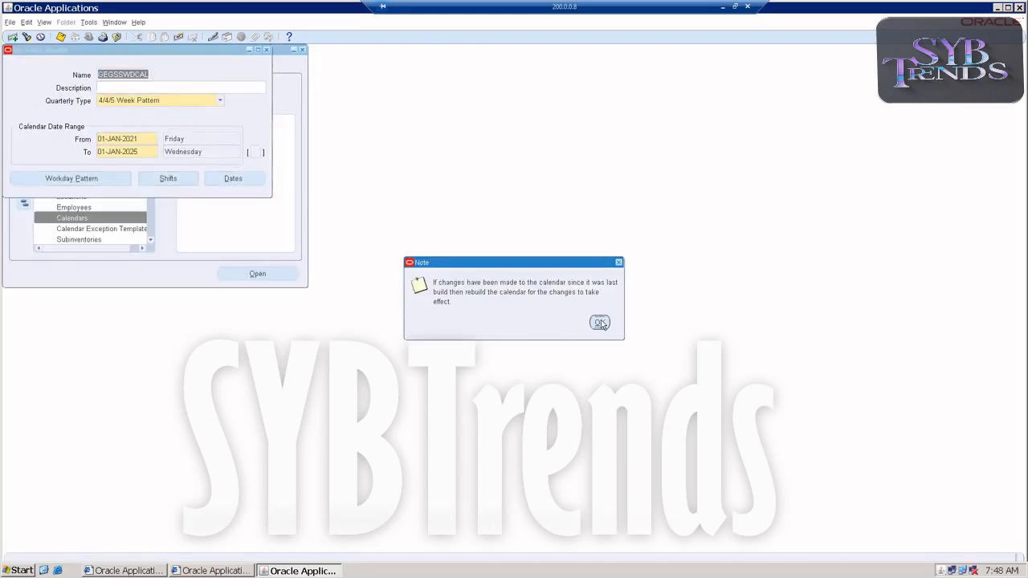
click(600, 323)
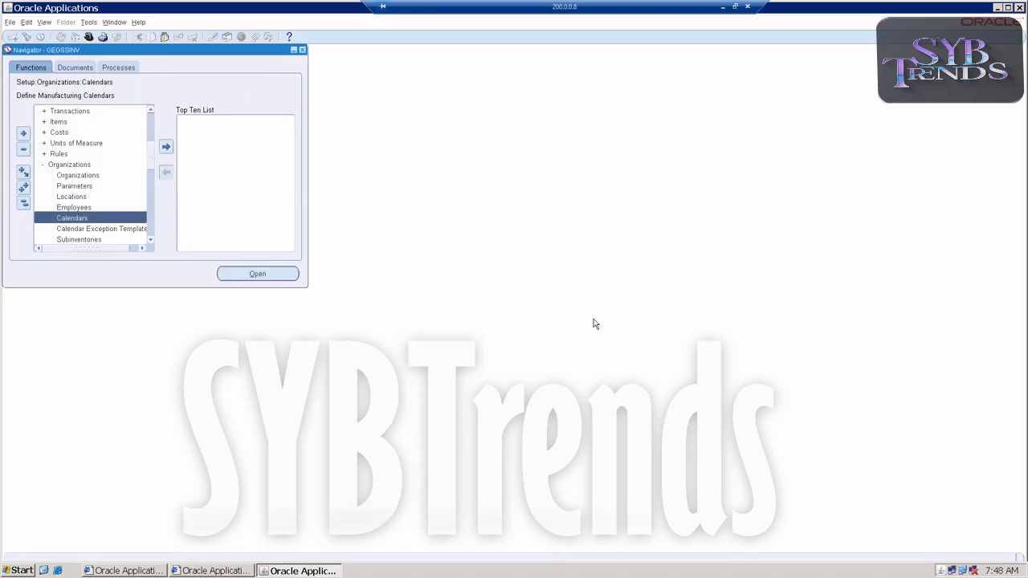
Reopen the Forecast Sets form under Planning > Forecasts
double_click(49, 166)
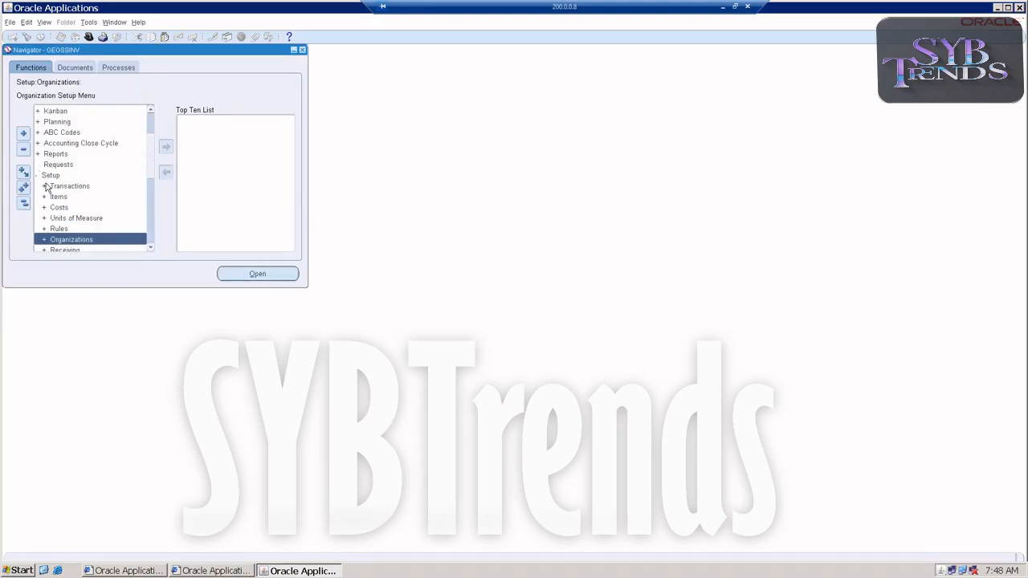
click(60, 125)
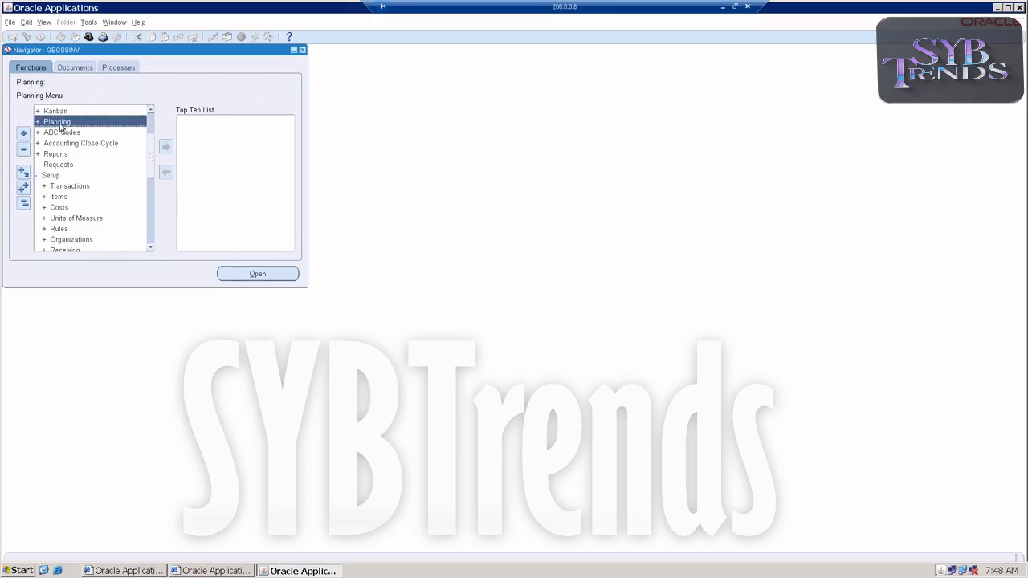
double_click(60, 125)
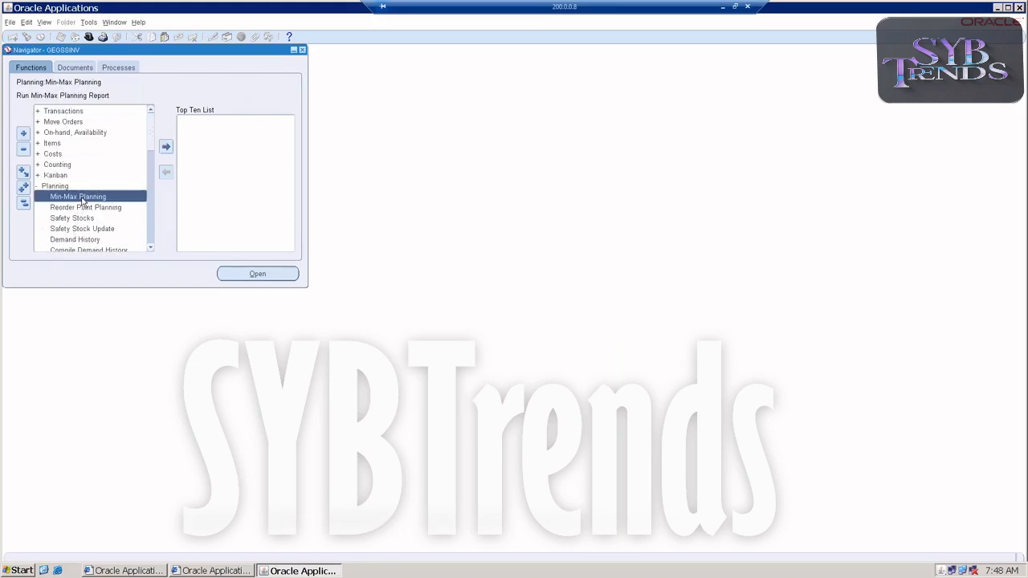
scroll(85, 206, down, 1)
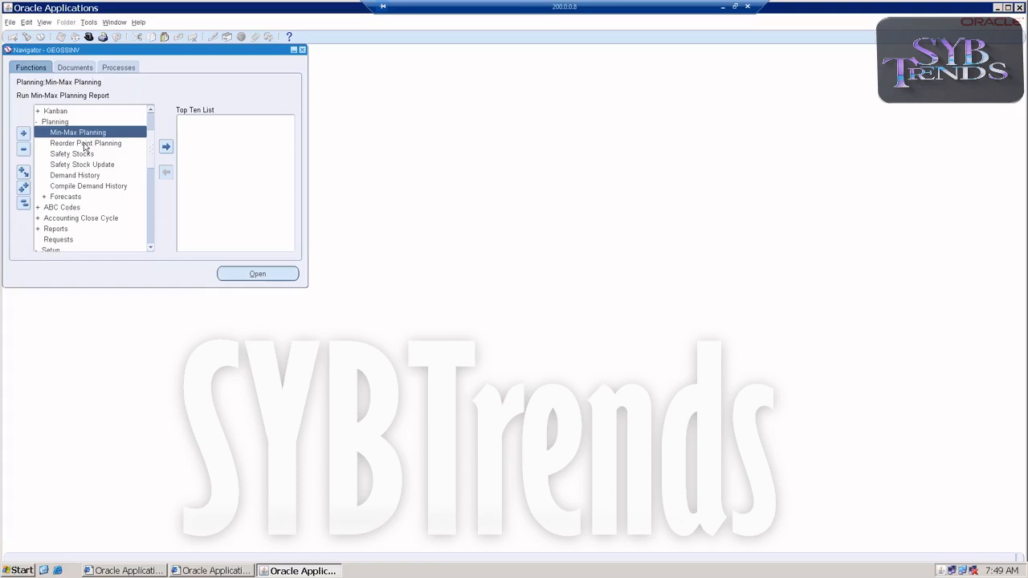
double_click(63, 198)
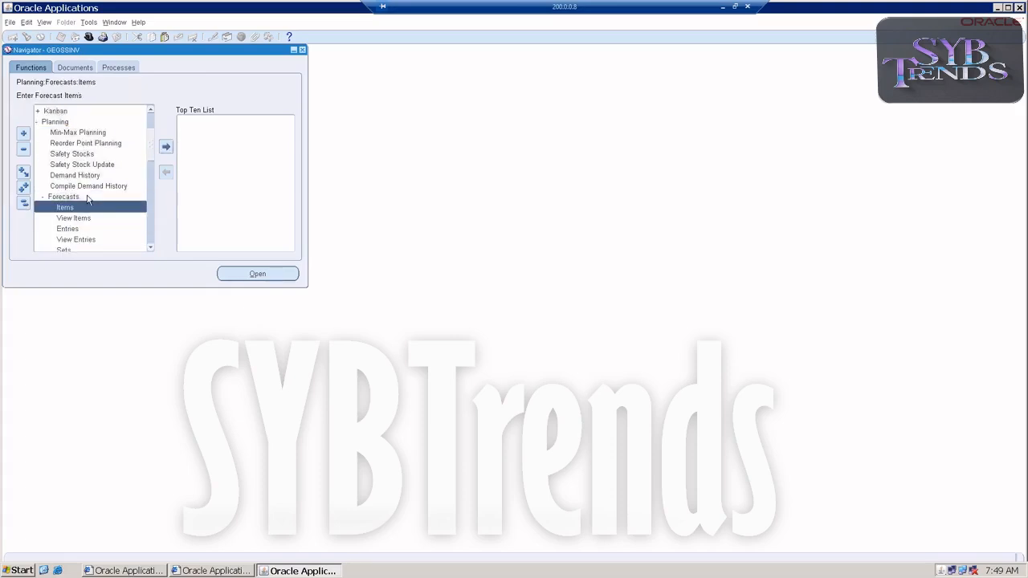
double_click(81, 222)
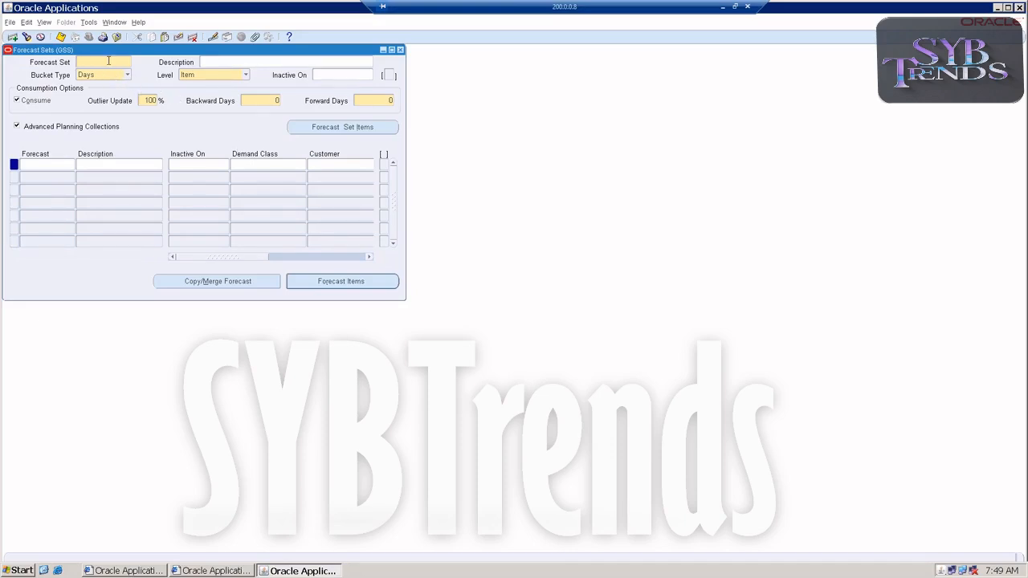
Query the forecast set GEGSSFS and open the detailed forecast entries for item GEGSSROP
key(F11)
text(GEGSS)
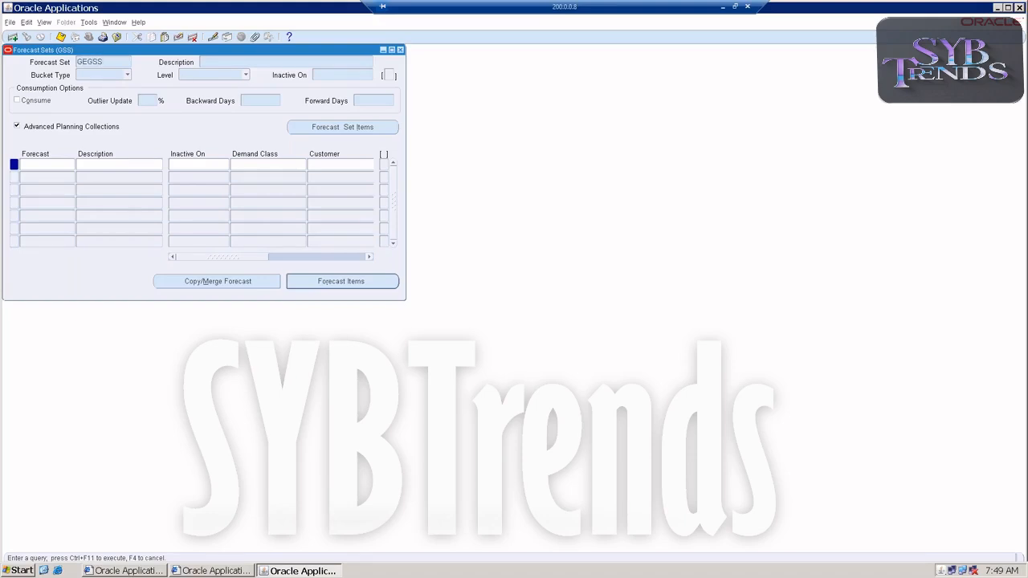
text(FS%)
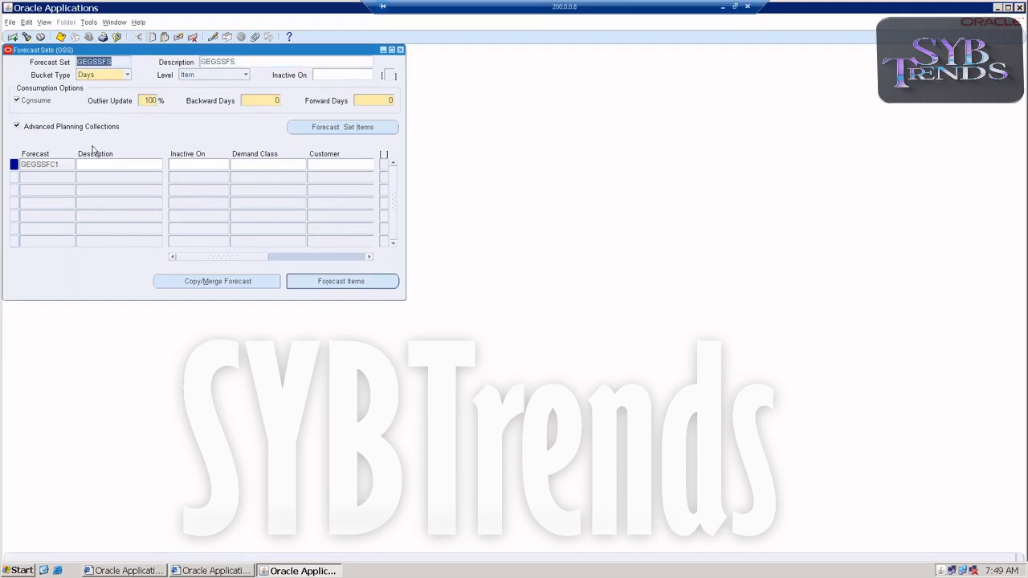
click(368, 290)
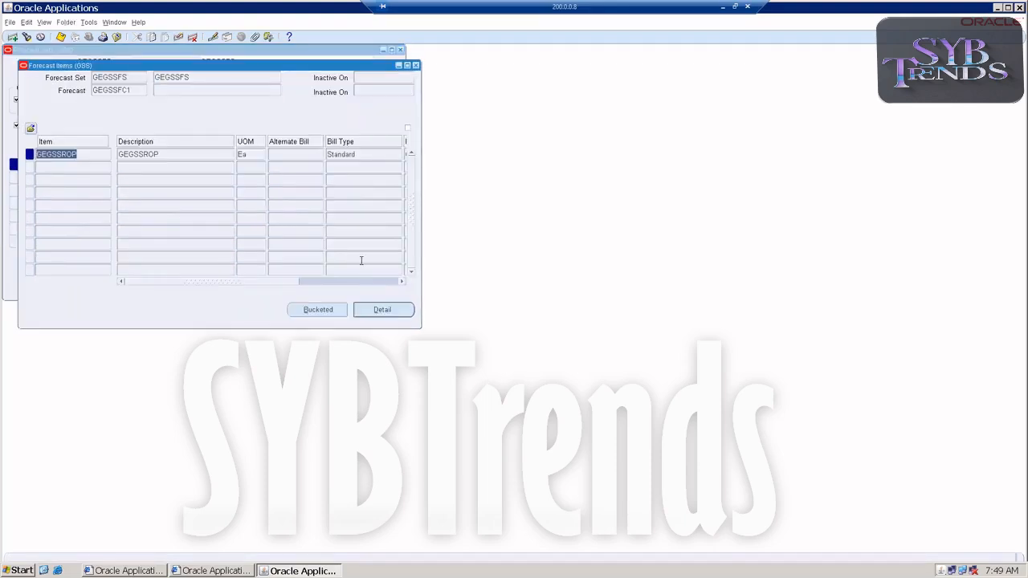
click(371, 310)
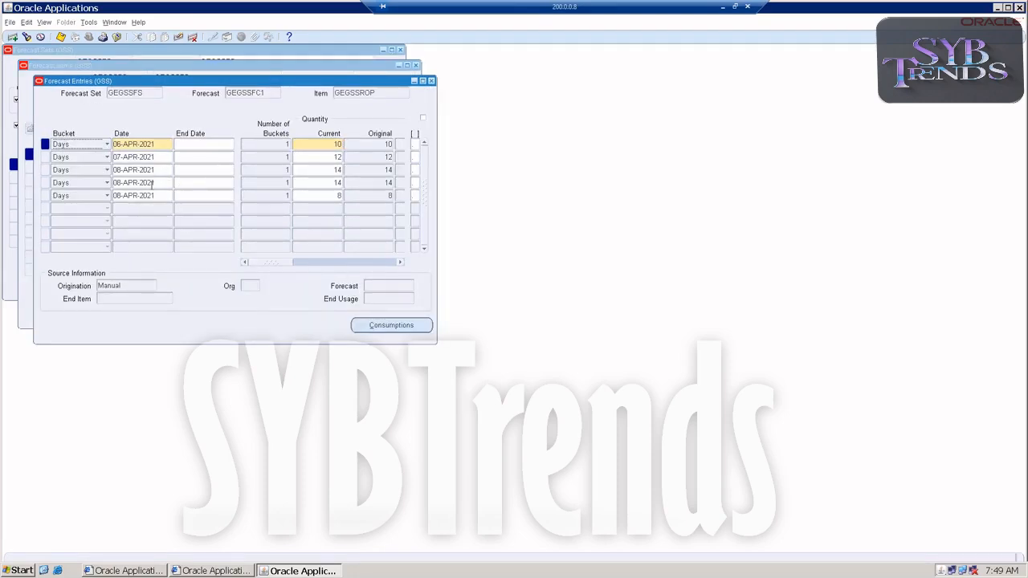
Delete the two extra 08-APR-2021 forecast entries, keeping the one with quantity 14
click(160, 172)
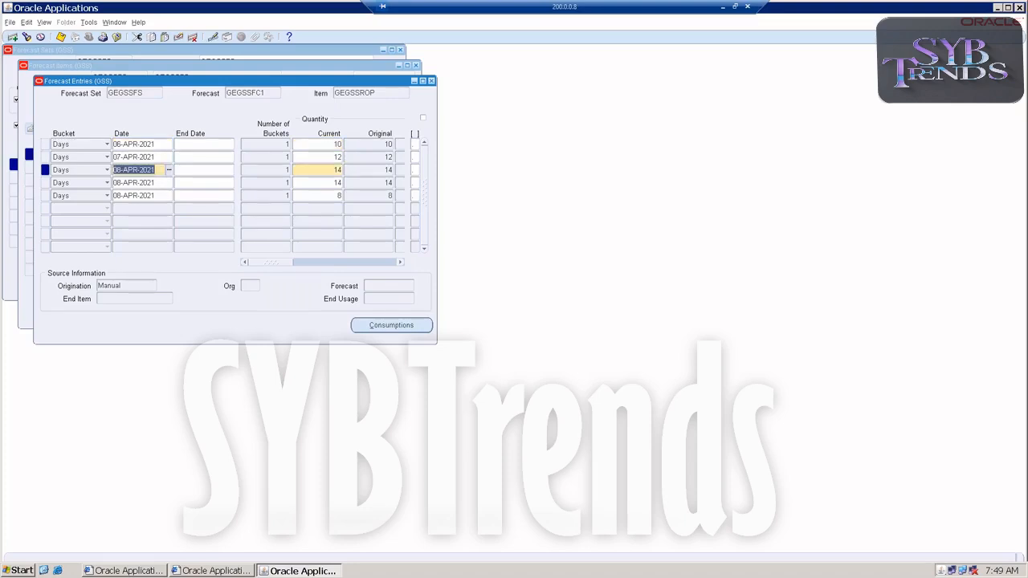
click(148, 183)
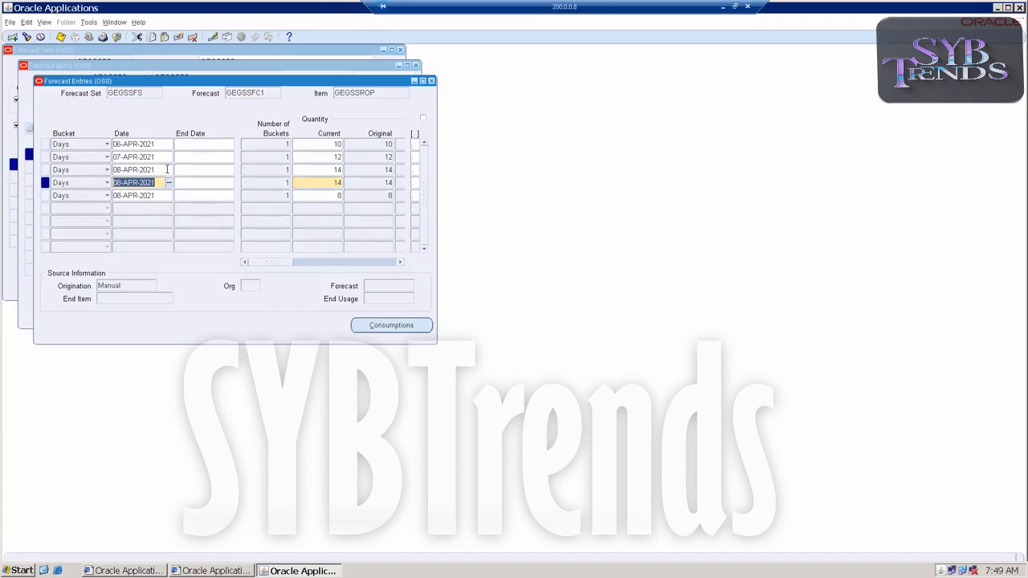
click(192, 36)
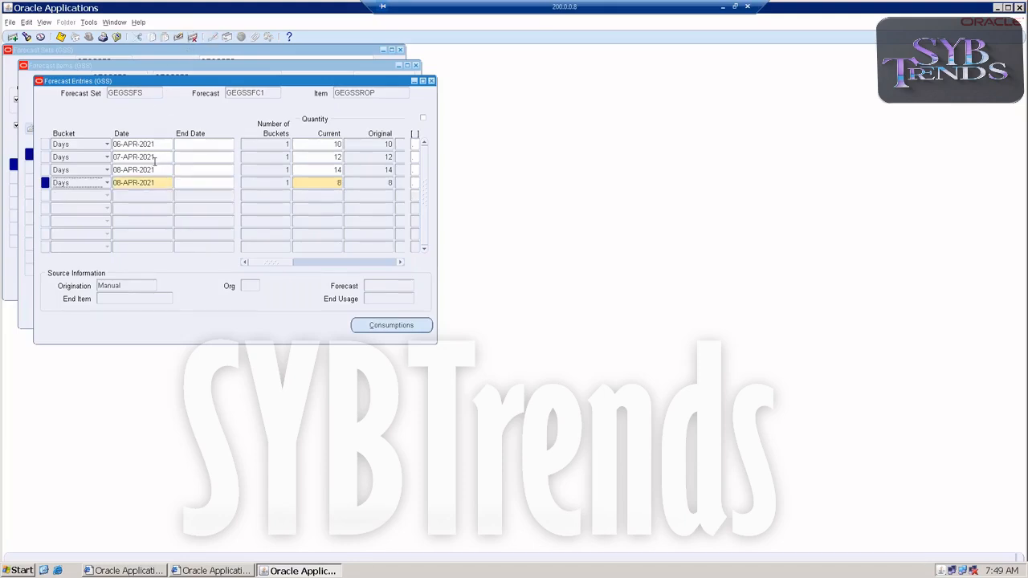
click(192, 37)
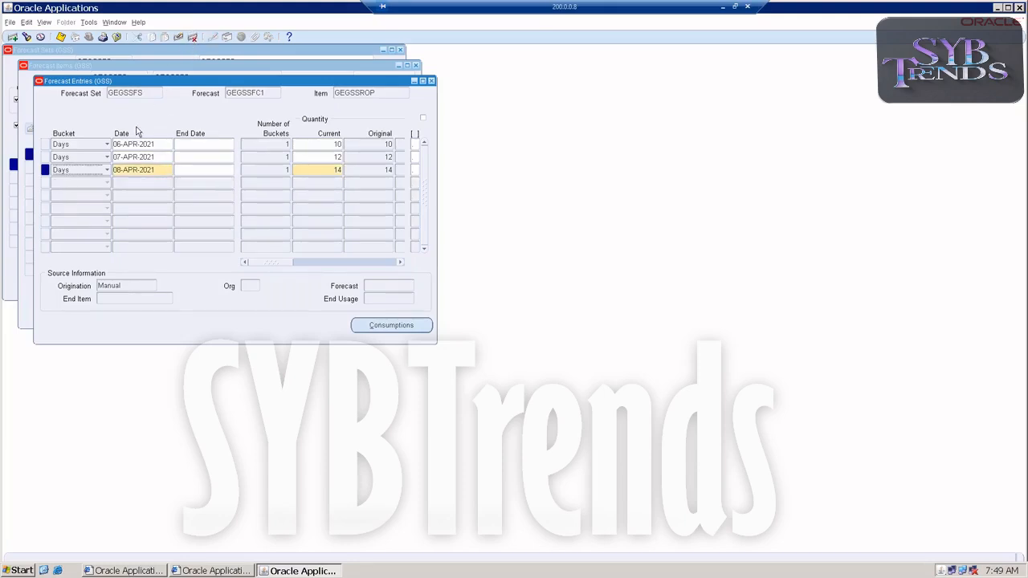
Add a daily forecast entry for 11-APR-2021 with quantity 8
click(138, 182)
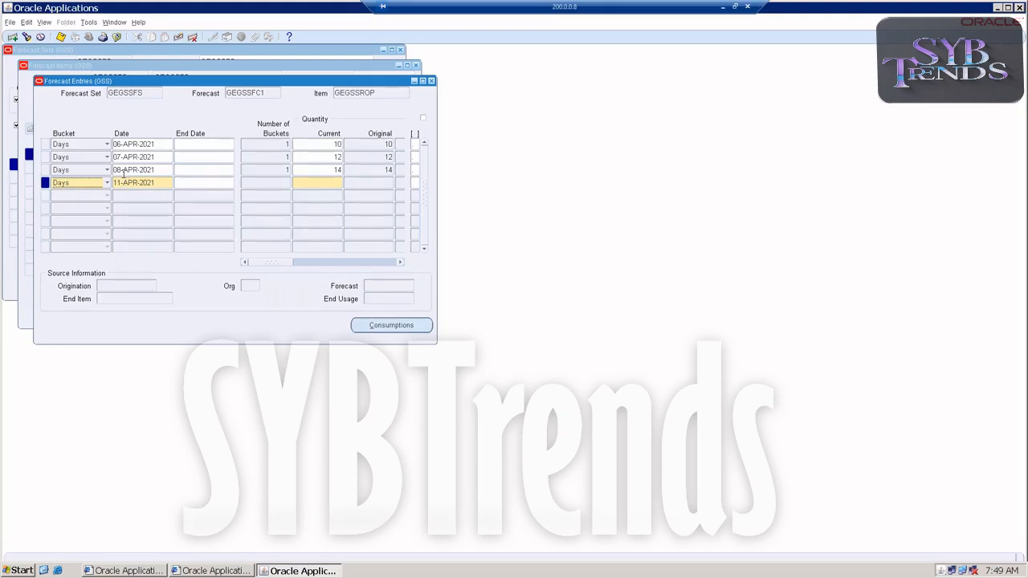
click(331, 186)
text(8)
key(Tab)
key(Tab)
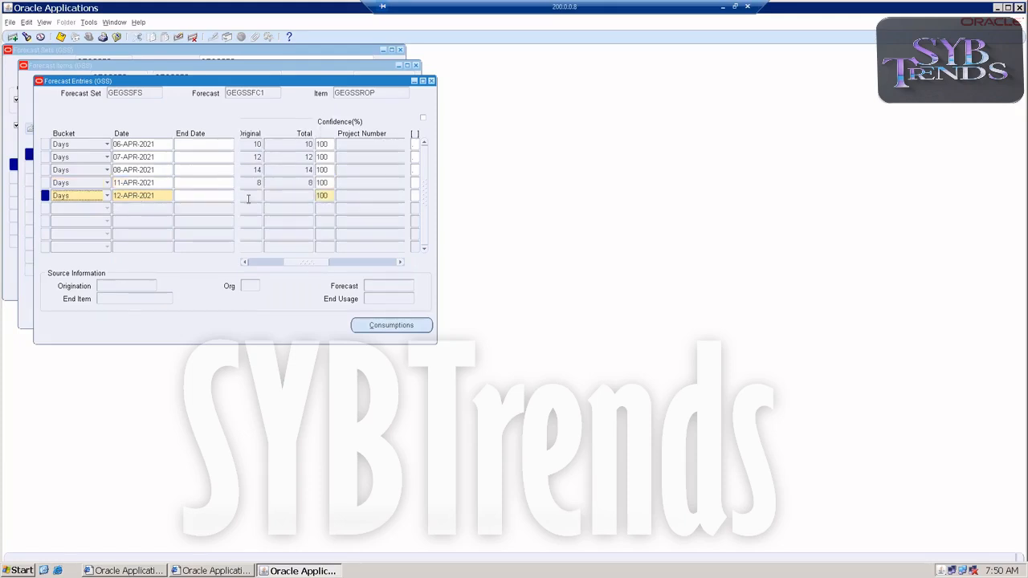
Enter daily forecast quantities of 16 for 12-APR-2021 and 12 for 13-APR-2021
drag(301, 264, 207, 251)
click(297, 198)
text(1)
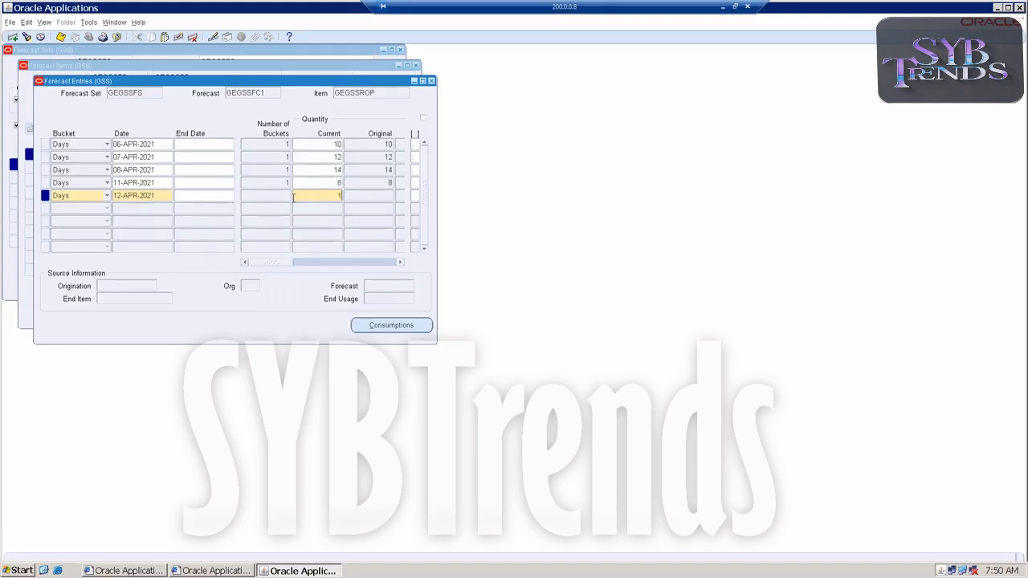
text(6)
key(Down)
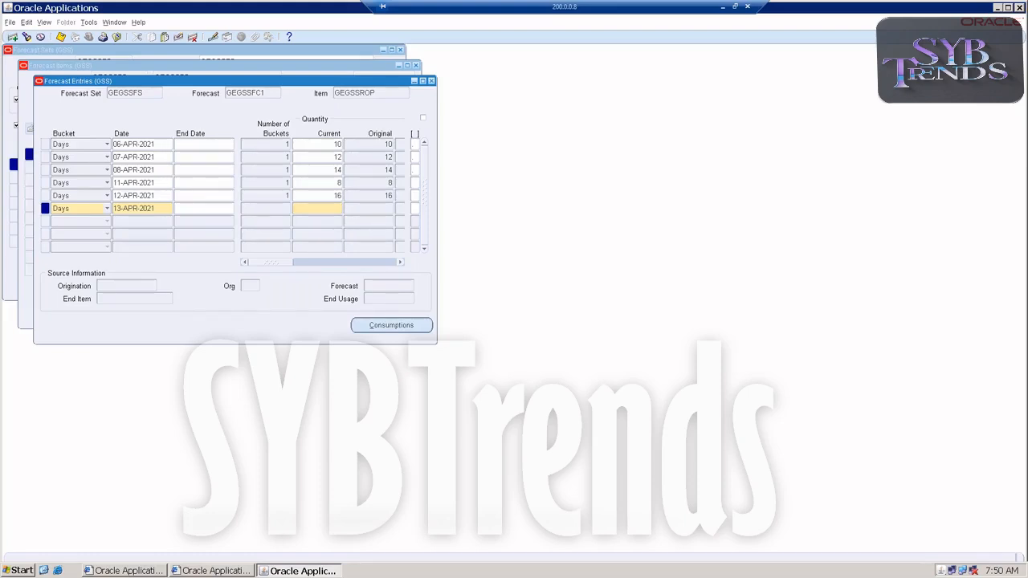
text(12)
key(Tab)
click(319, 221)
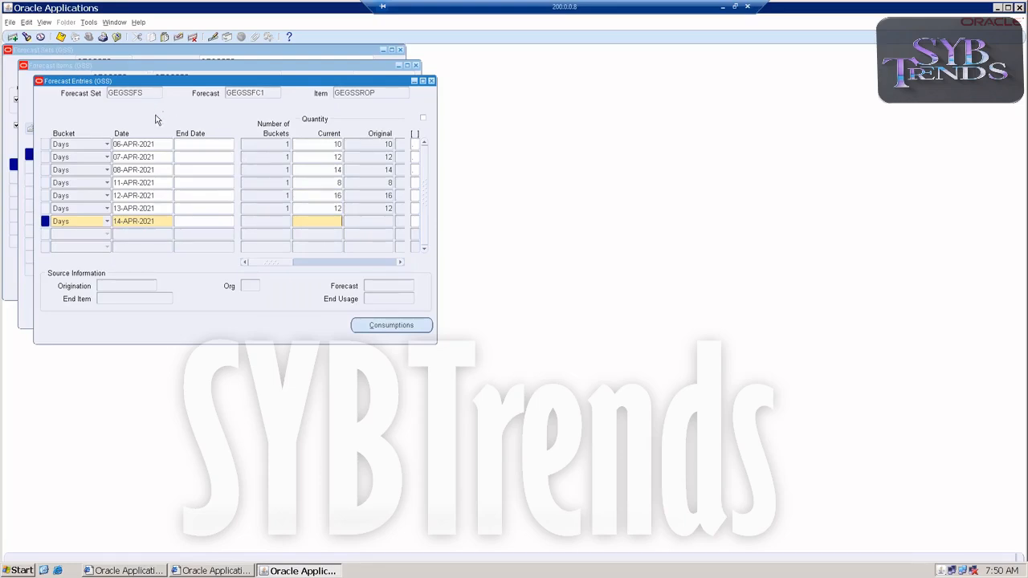
Add a 14-APR-2021 entry with quantity 0 and save the forecast entries
click(183, 152)
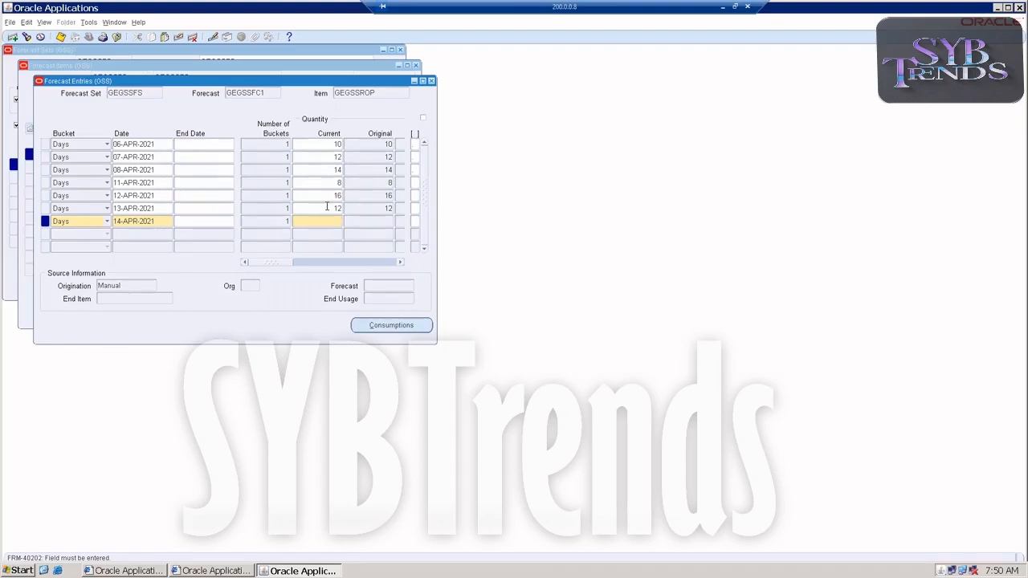
text(0)
key(Tab)
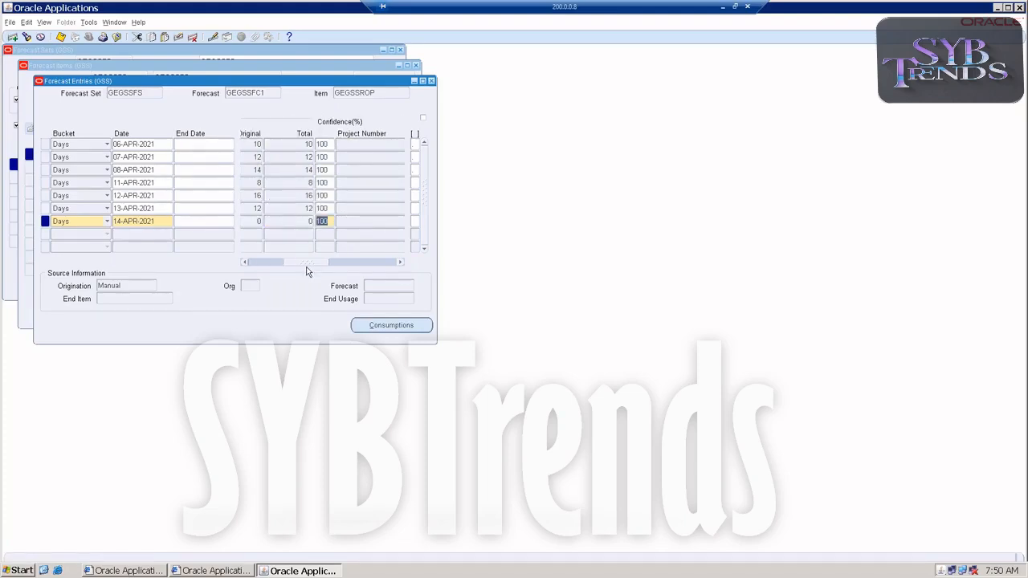
drag(308, 264, 250, 264)
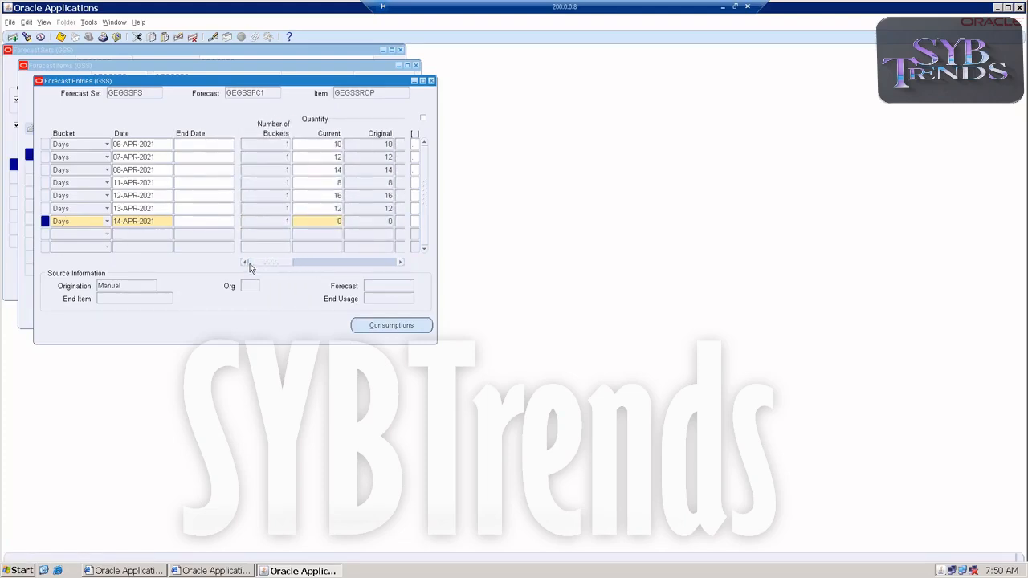
click(62, 38)
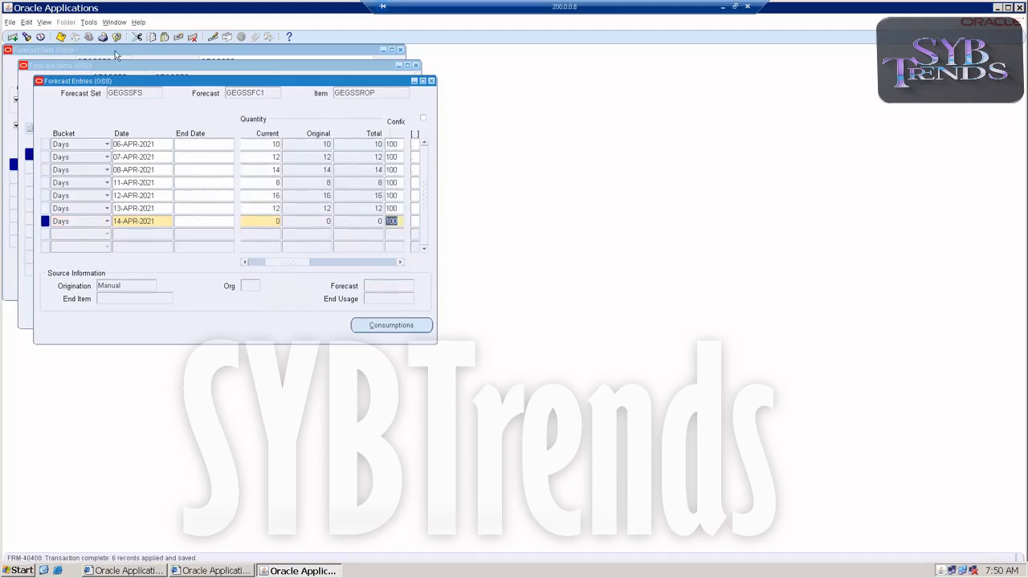
Review the item's bucketed forecast entries by Days, Weeks and Periods bucket types
click(432, 81)
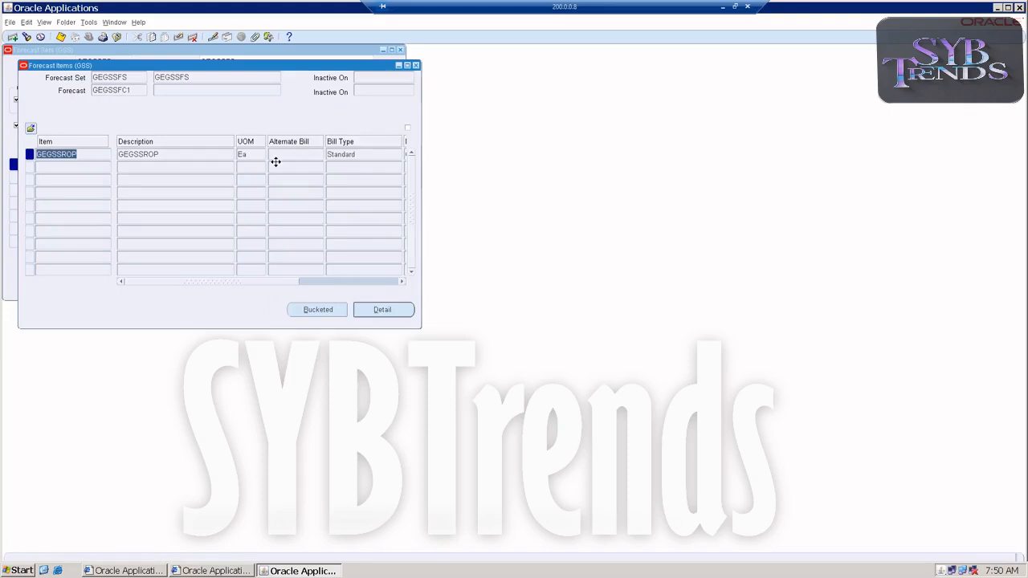
click(307, 313)
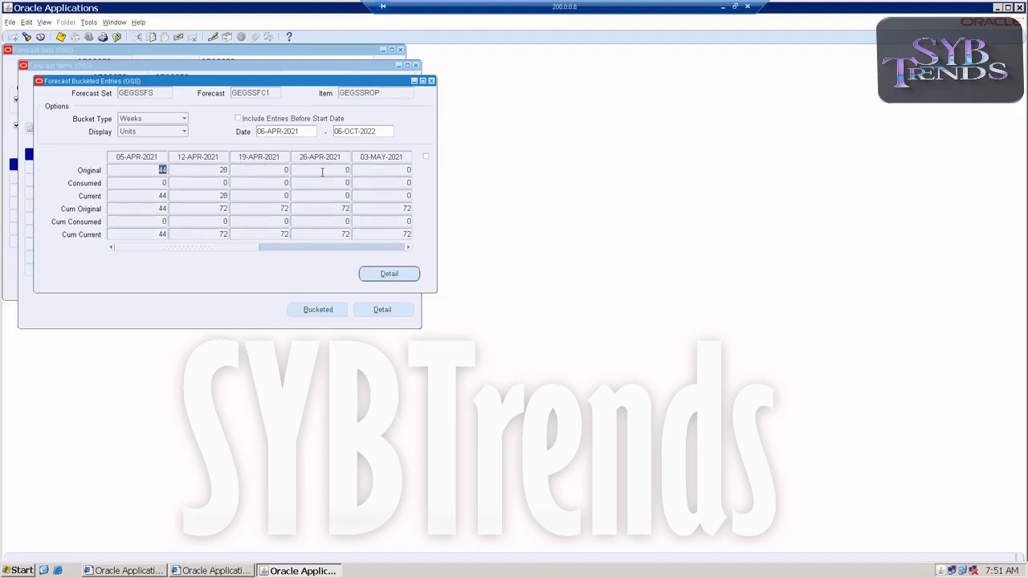
click(135, 120)
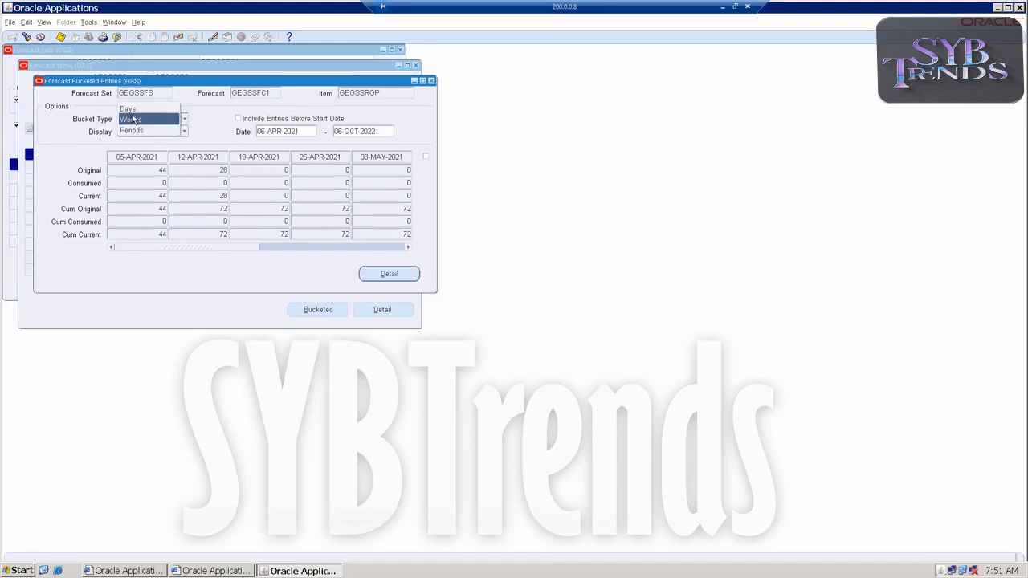
click(130, 106)
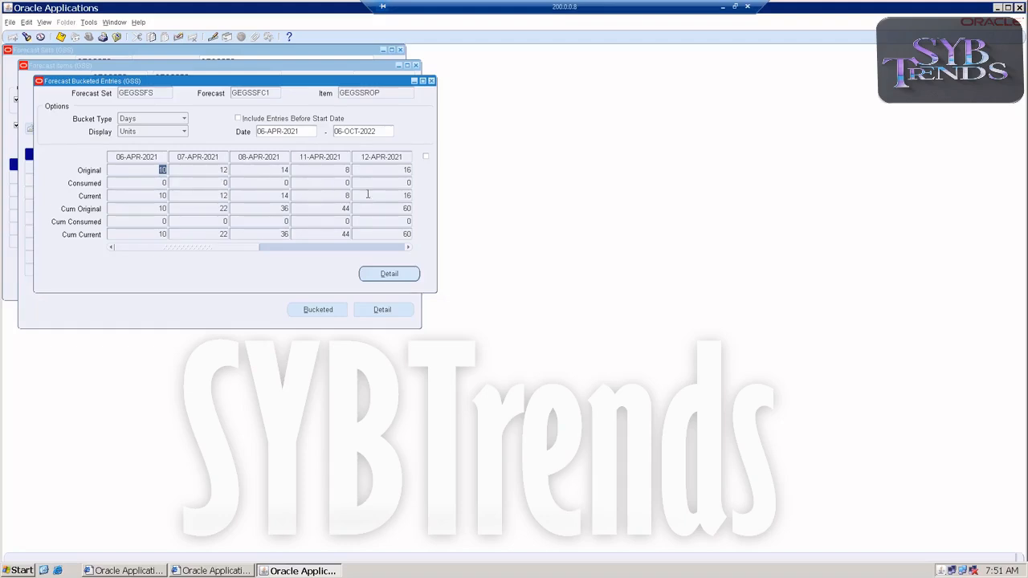
click(180, 119)
click(162, 143)
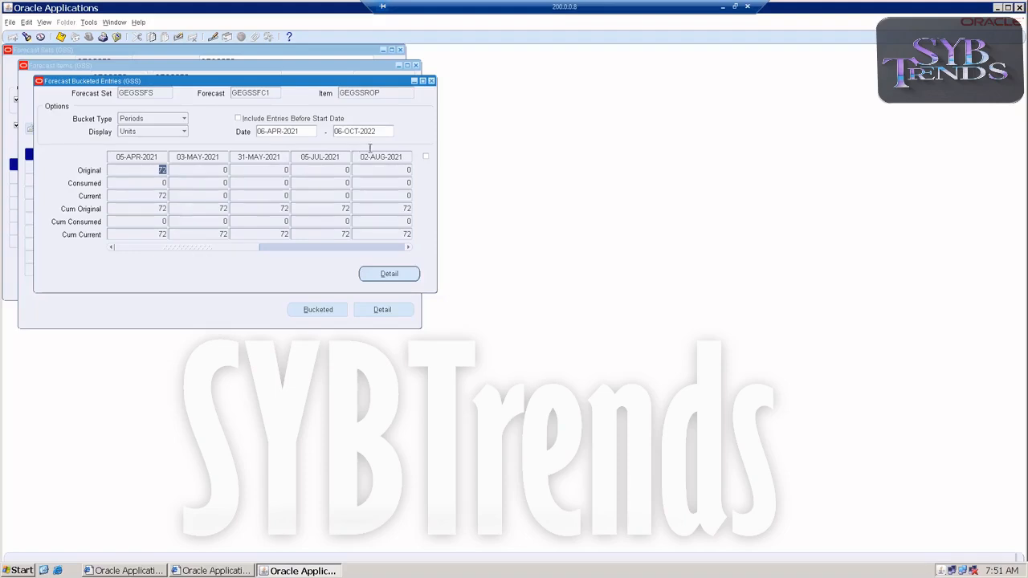
click(174, 121)
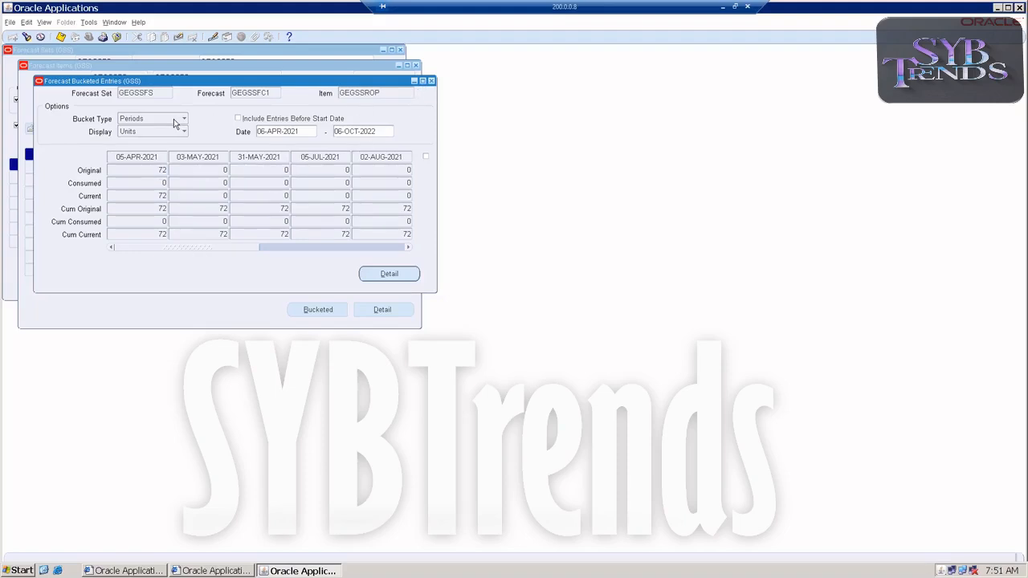
click(162, 98)
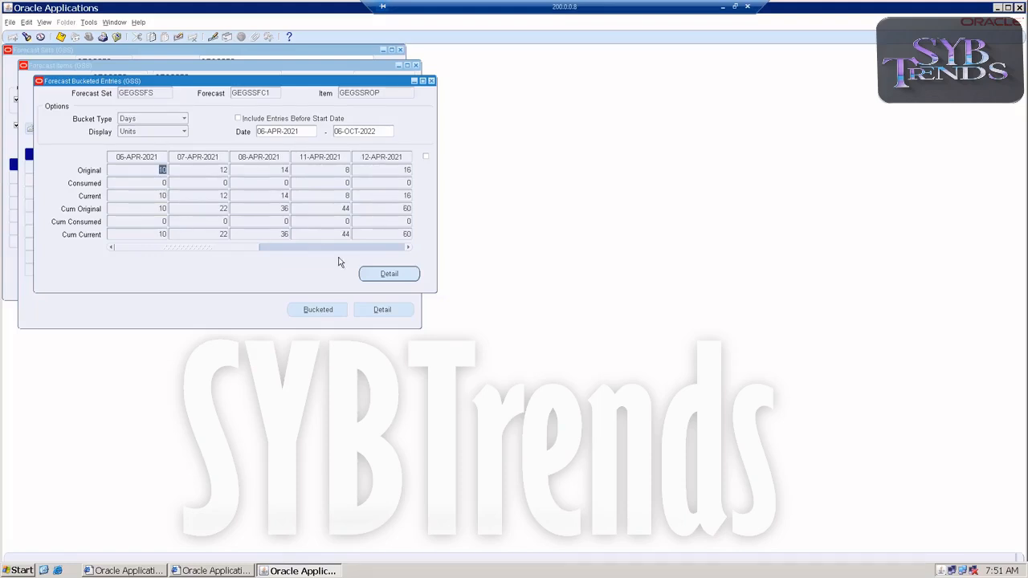
click(431, 81)
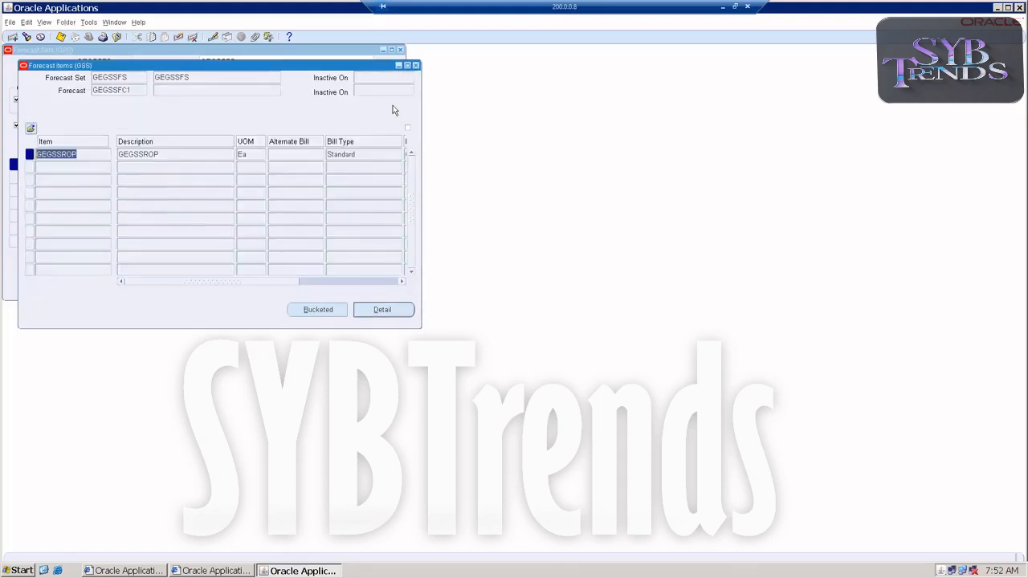
Save the forecast, recheck its bucketed entries, and close all the forecast windows
key(ctrl+s)
click(416, 65)
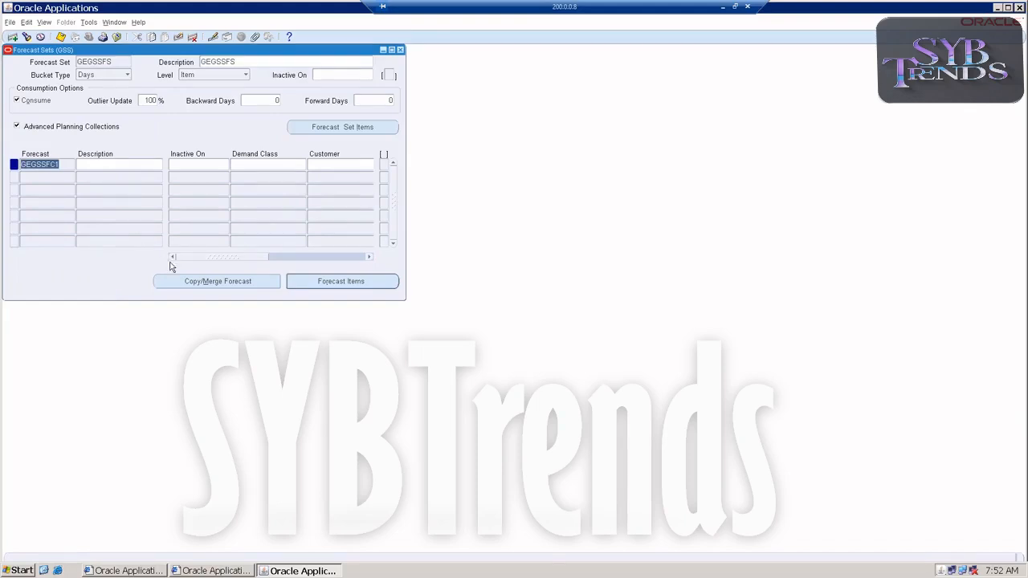
click(326, 283)
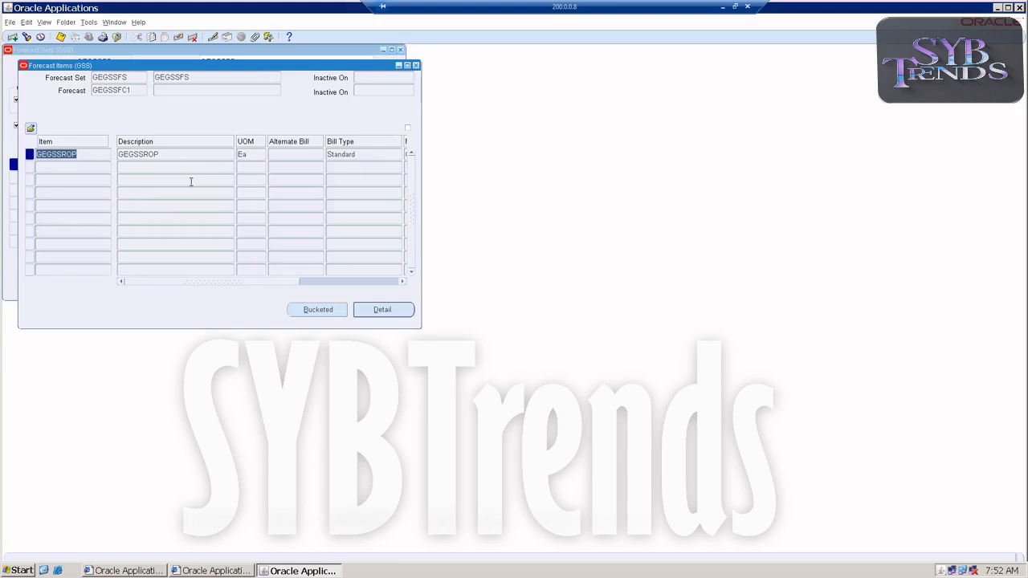
click(306, 311)
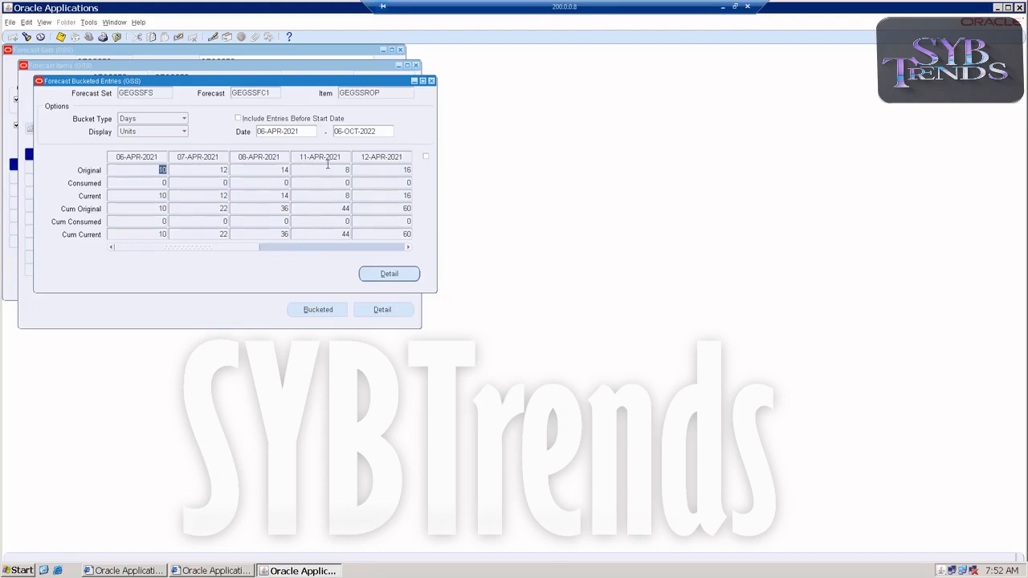
click(431, 81)
click(415, 65)
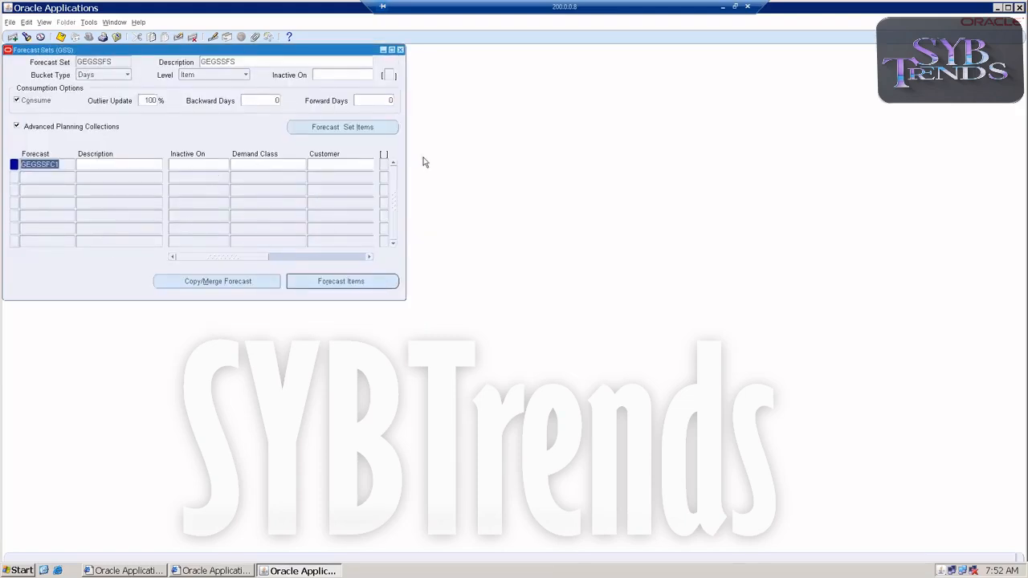
click(400, 50)
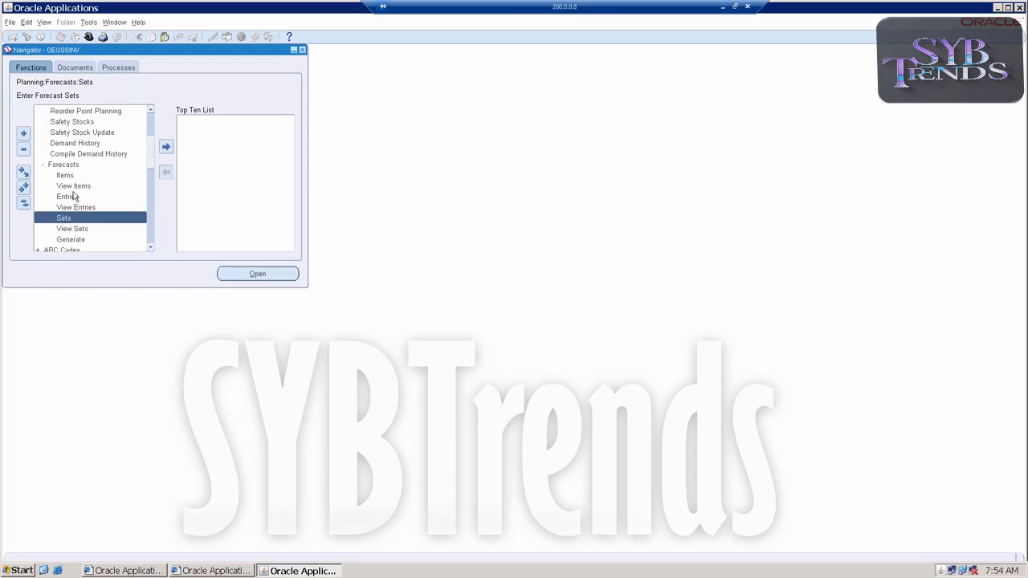
Open the Safety Stocks window under Planning and start a new safety stock entry
scroll(72, 196, down, 2)
scroll(71, 193, up, 2)
scroll(72, 151, up, 1)
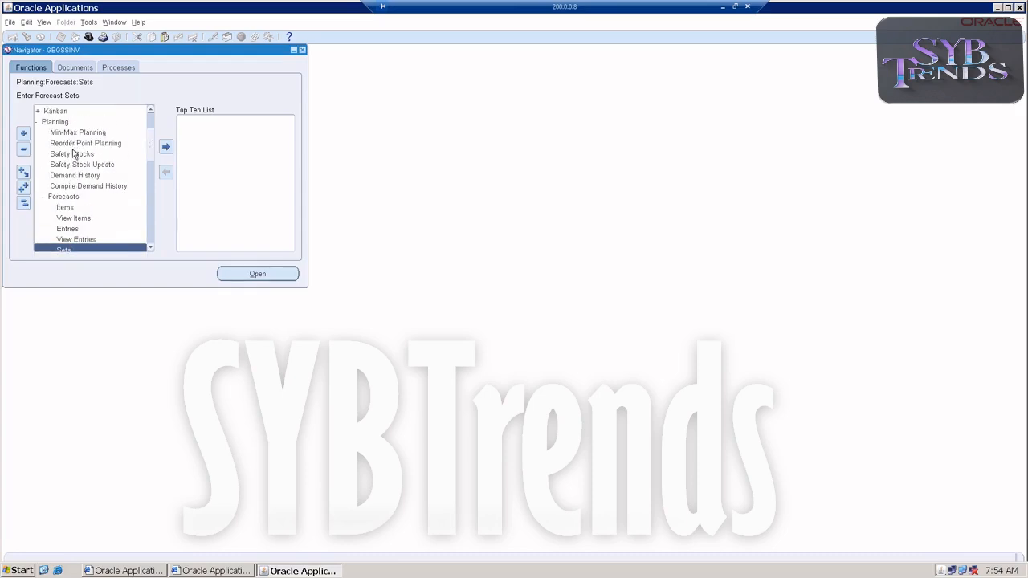
click(64, 157)
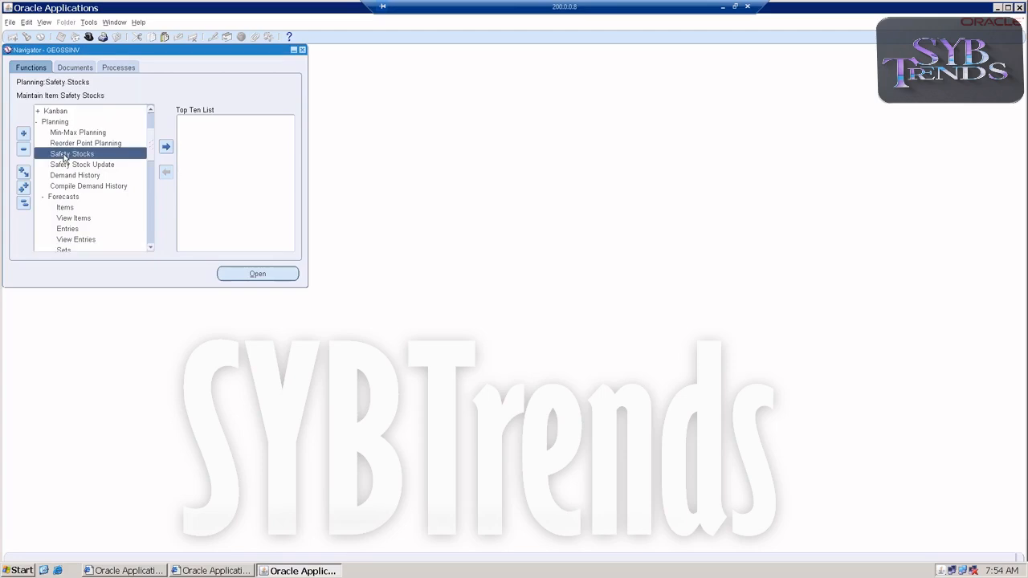
double_click(65, 158)
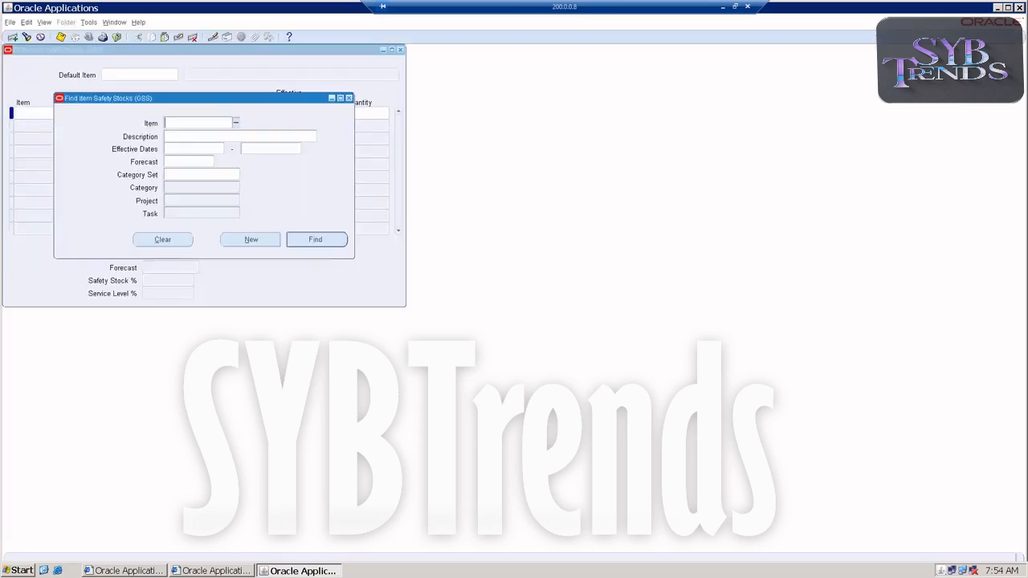
click(241, 245)
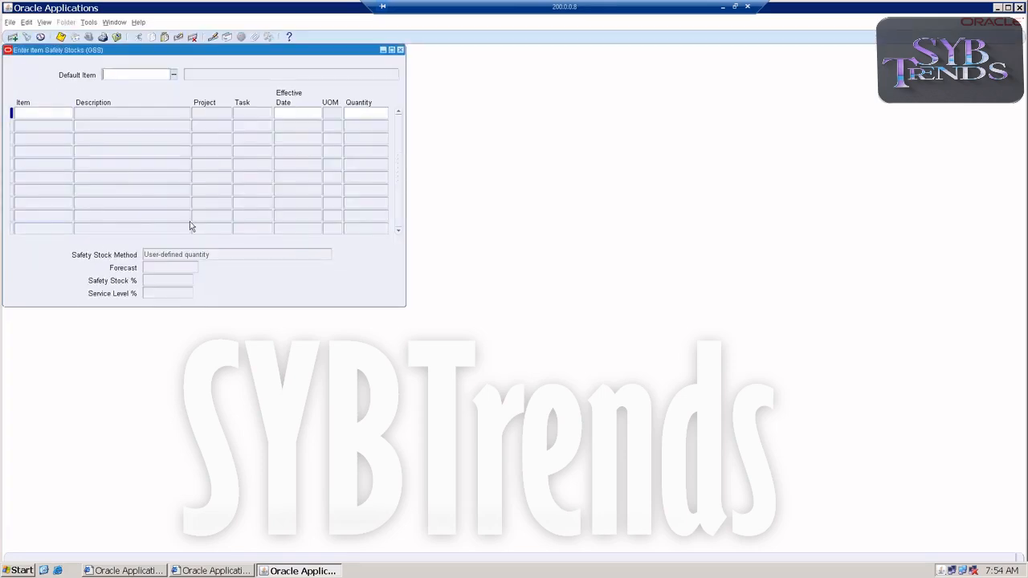
Enter item GEGSSROP in the first safety stock row
click(174, 75)
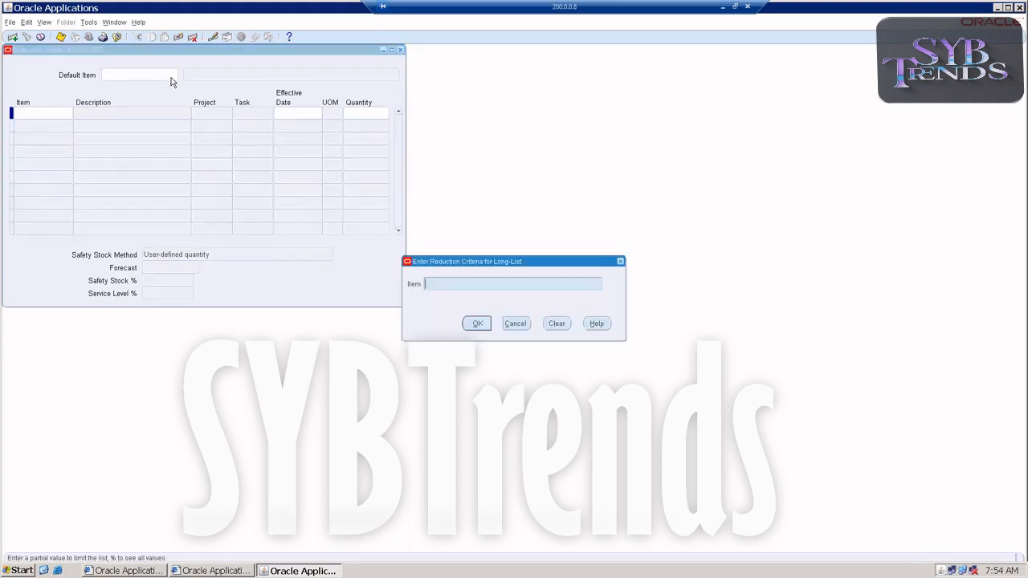
click(515, 323)
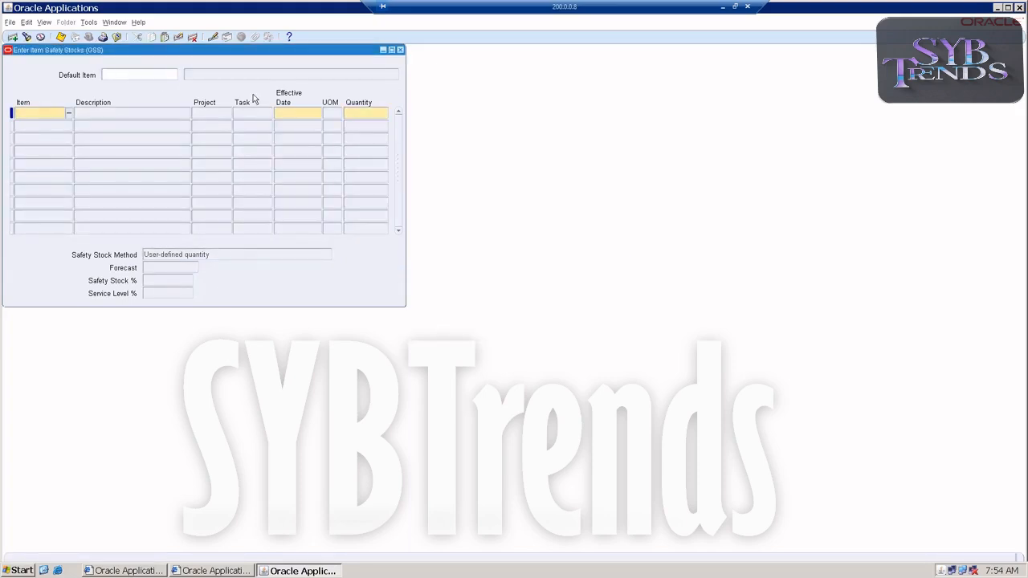
text(GEGSS)
text(RIO)
key(BackSpace)
key(BackSpace)
text(OP)
key(Tab)
Set the effective date to 11-APR-2021 and the safety stock quantity to 2, then save
click(288, 110)
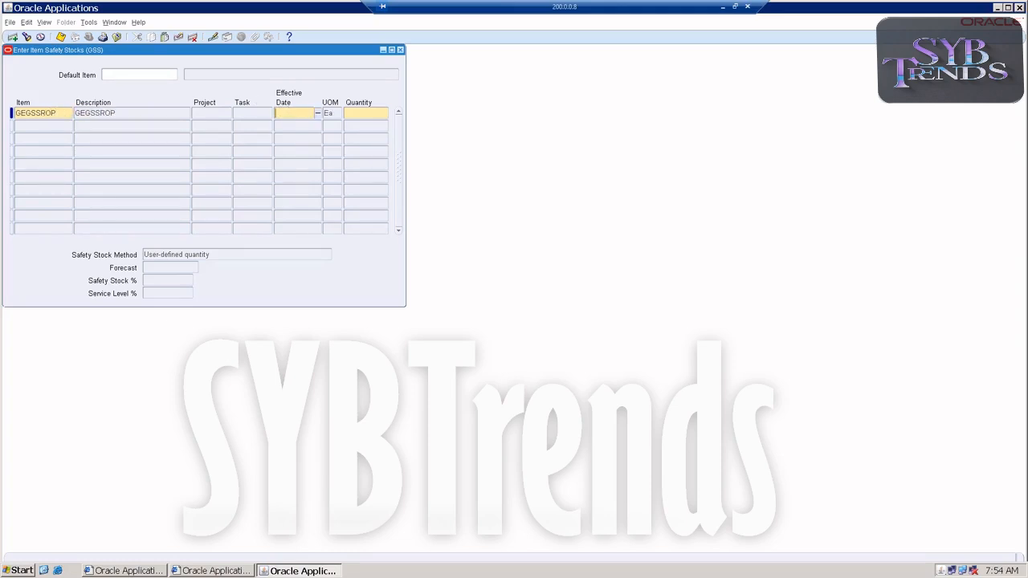
click(316, 112)
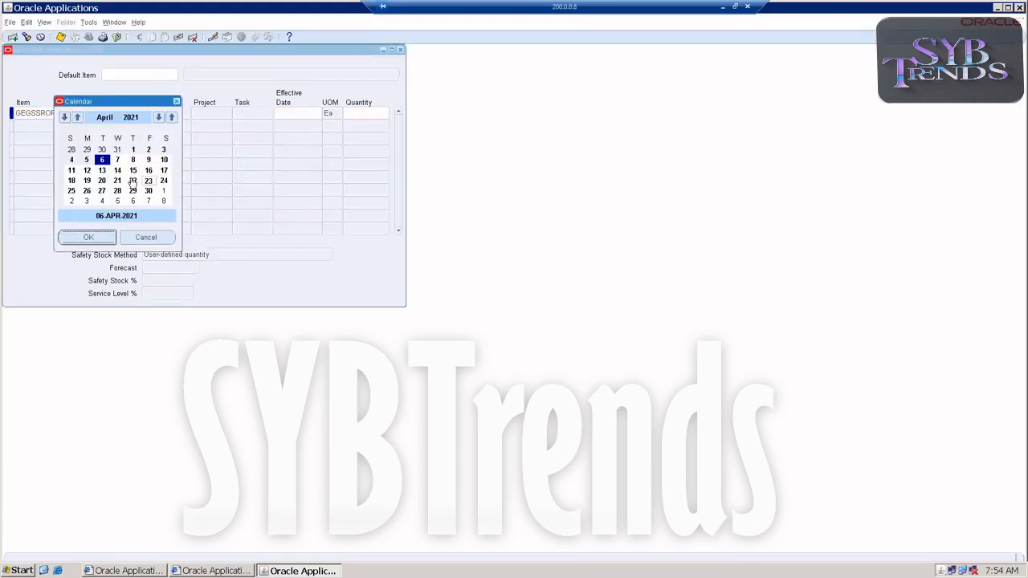
click(72, 171)
click(88, 237)
click(368, 114)
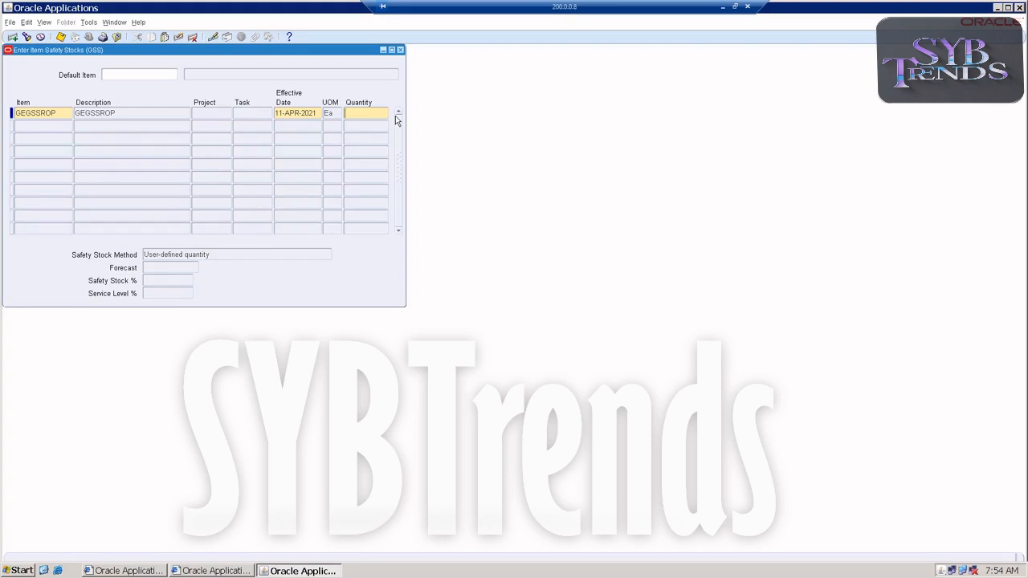
text(2)
key(ctrl+s)
Launch the Reload safety stocks request from the safety stock window
click(358, 125)
drag(358, 113, 346, 113)
click(90, 23)
click(94, 37)
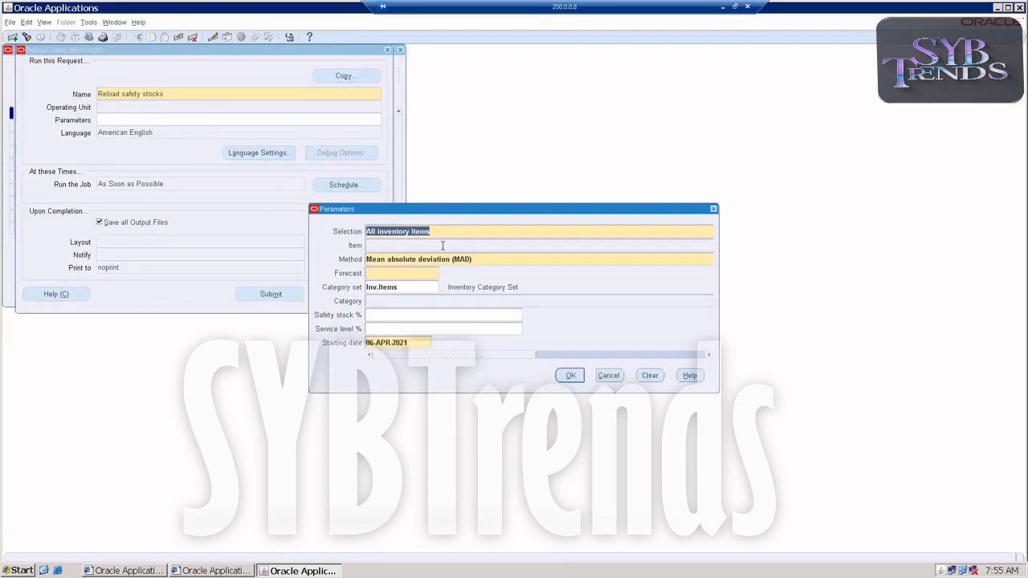
In the reload parameters, set the method to User-defined percentage and the forecast to GEGSSFC1
click(466, 231)
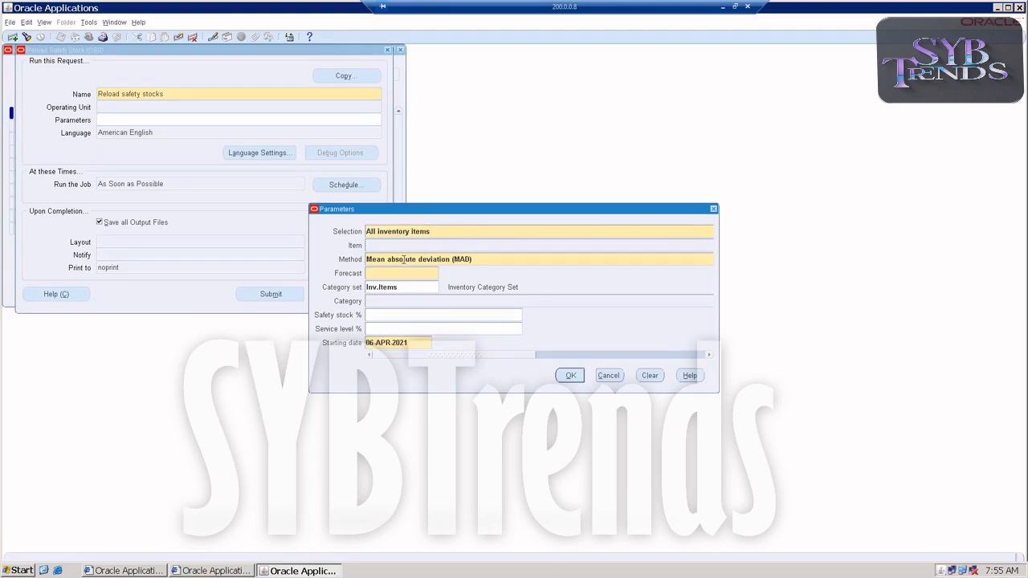
key(Tab)
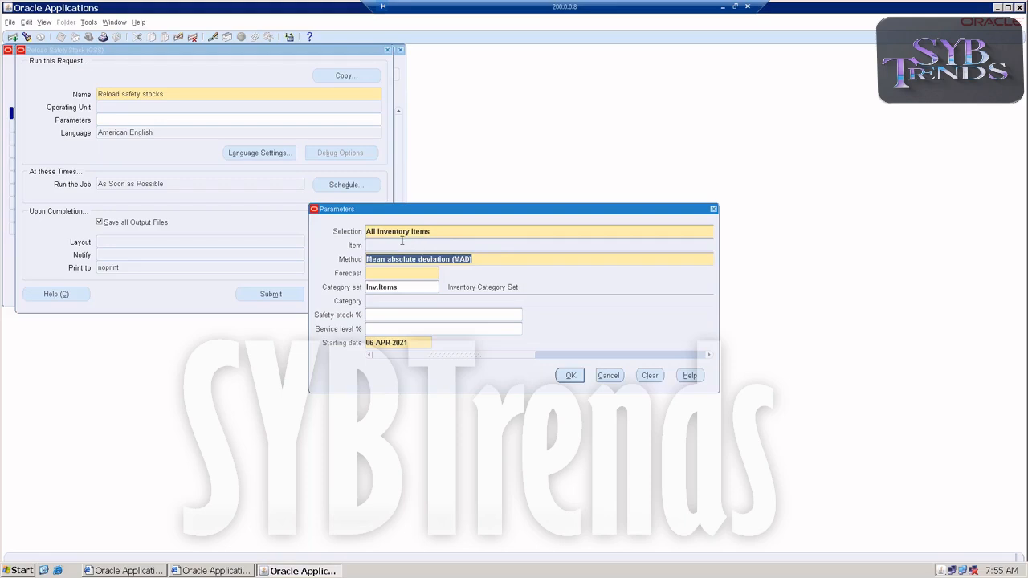
key(shift+Tab)
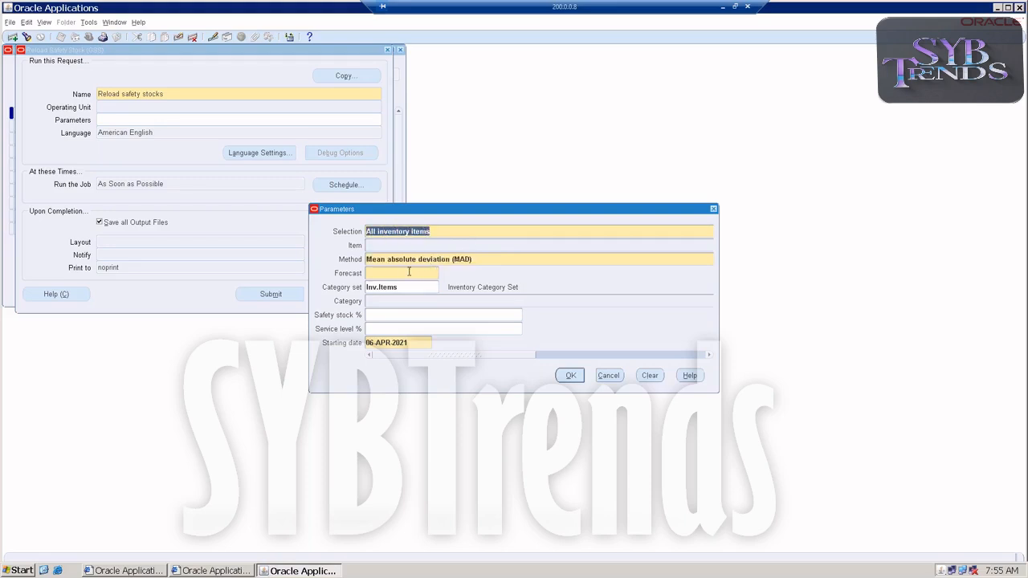
click(496, 258)
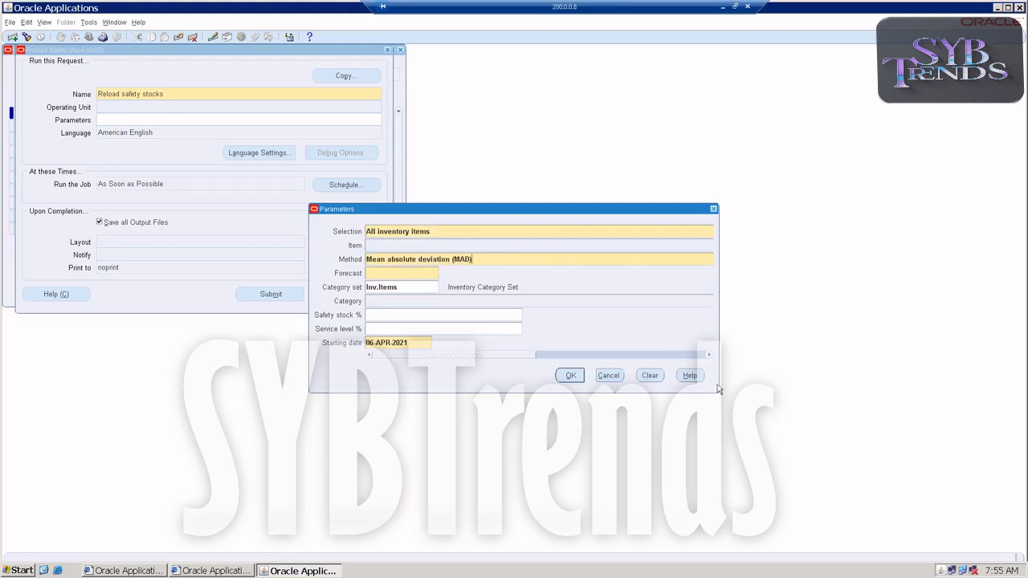
drag(718, 390, 848, 396)
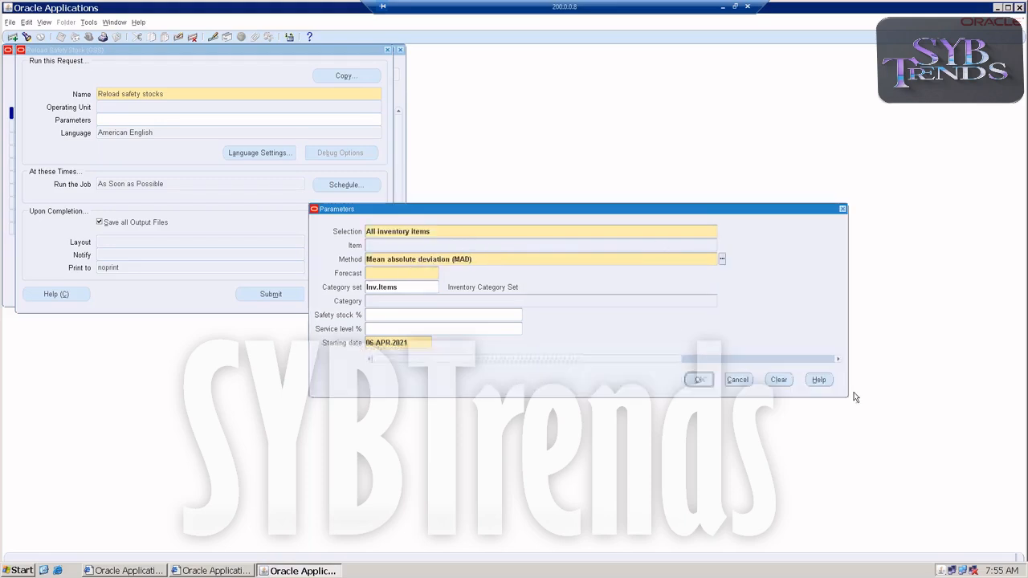
click(722, 260)
double_click(135, 247)
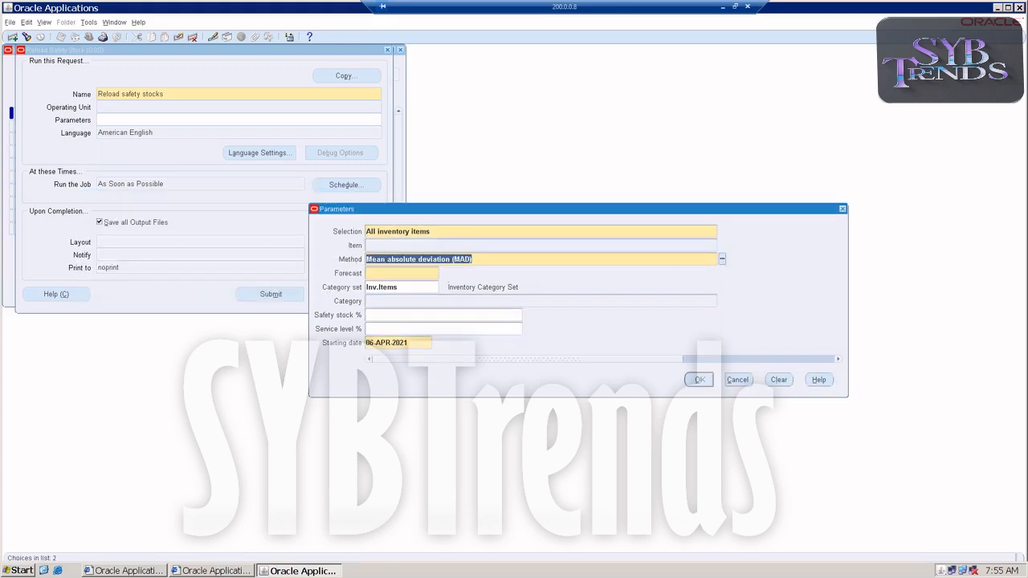
click(443, 273)
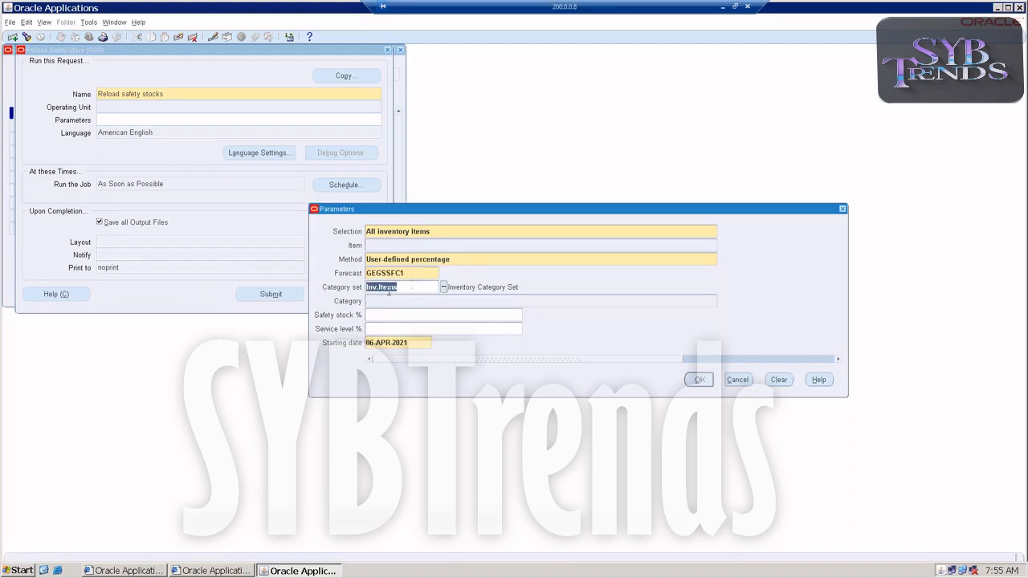
Set the safety stock percentage to 50, confirm the parameters, submit the request and decline another
click(375, 317)
text(2)
double_click(373, 315)
text(50)
click(698, 381)
click(271, 298)
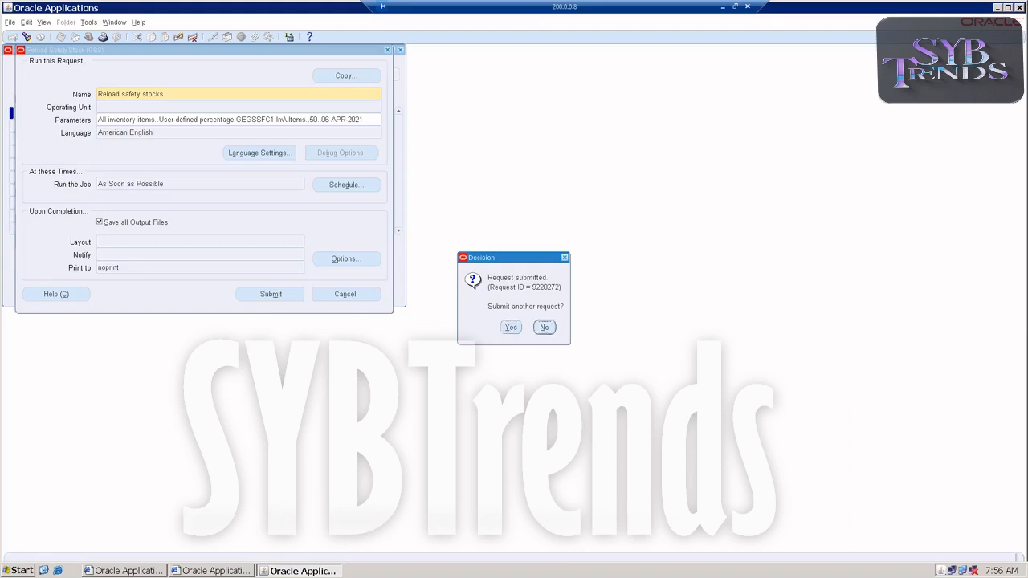
click(544, 326)
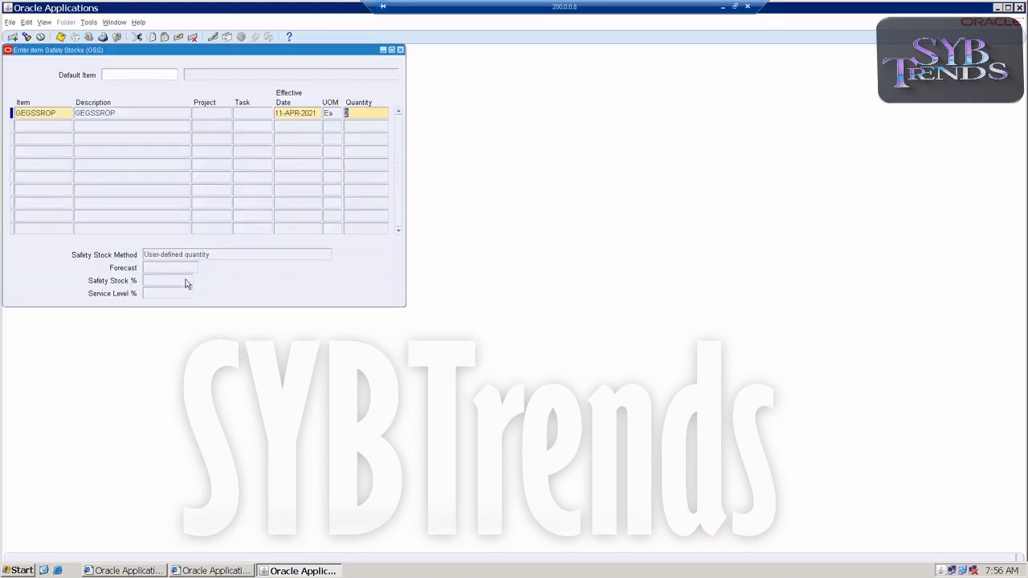
Close the Enter Item Safety Stocks window
click(401, 50)
click(482, 329)
click(600, 329)
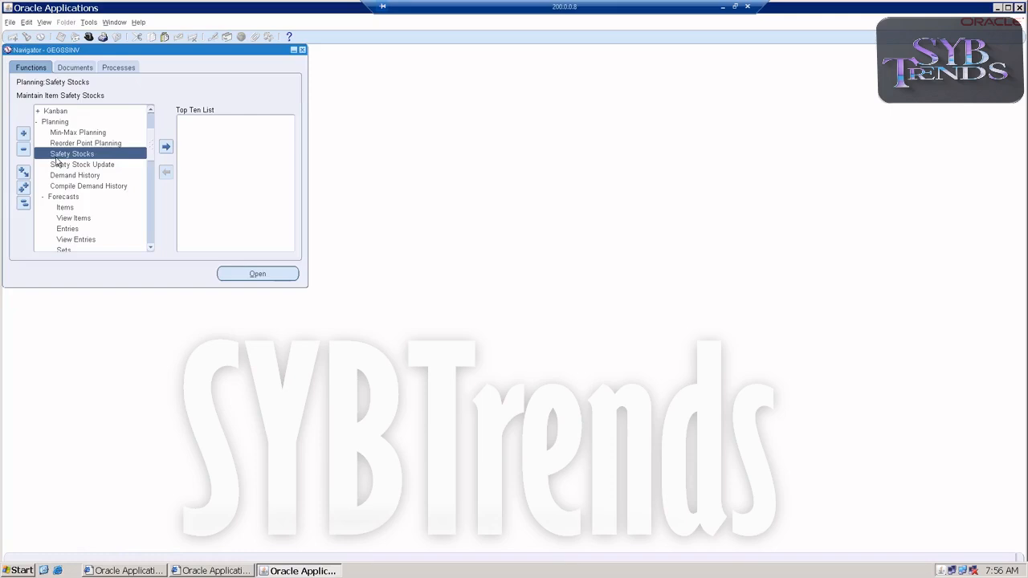
Open the list of all my concurrent requests, maximize it and refresh the data
click(42, 22)
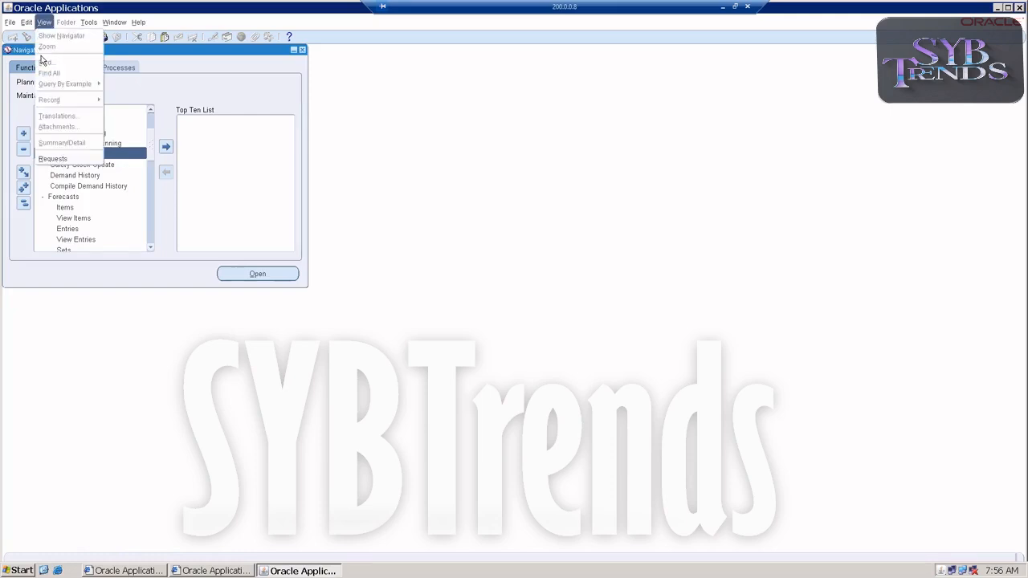
click(53, 158)
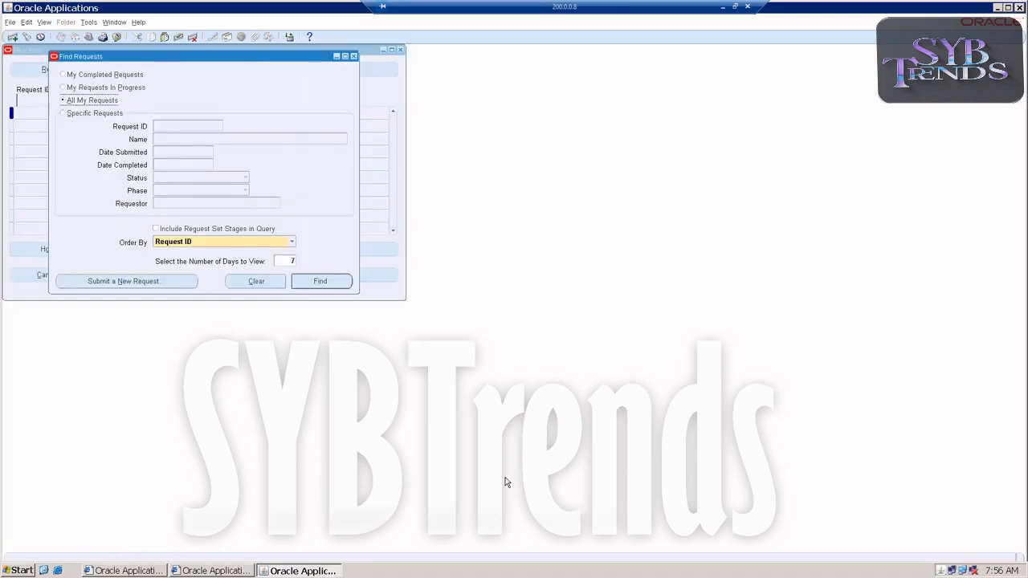
click(309, 284)
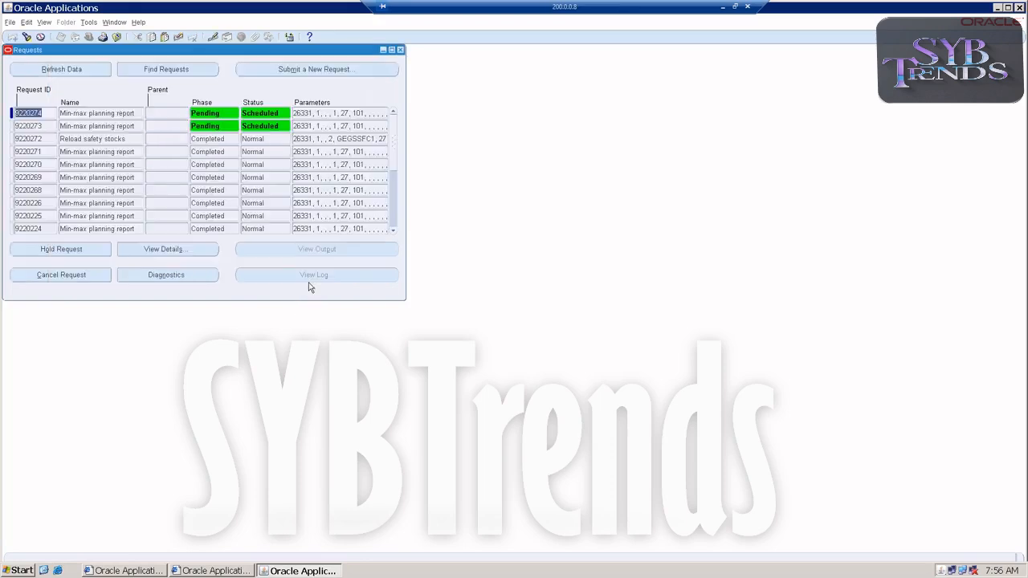
double_click(94, 53)
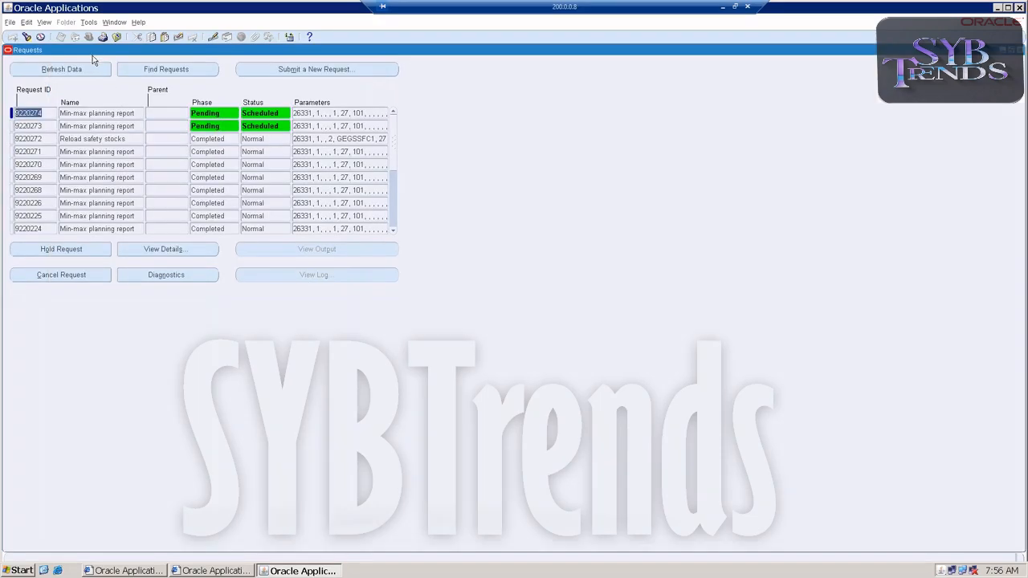
click(88, 69)
Cancel the two pending Min-max planning report requests
click(98, 113)
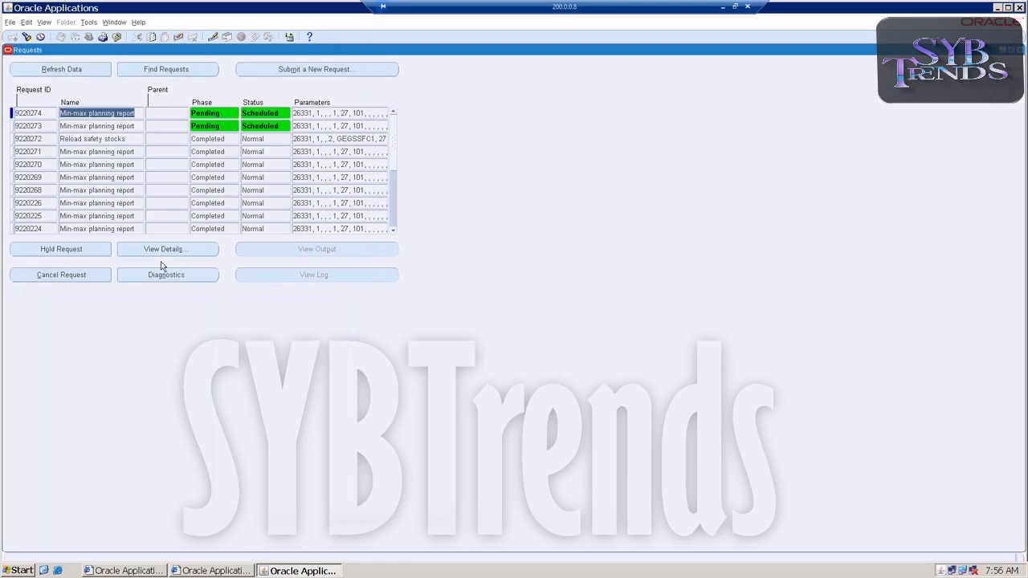
click(61, 275)
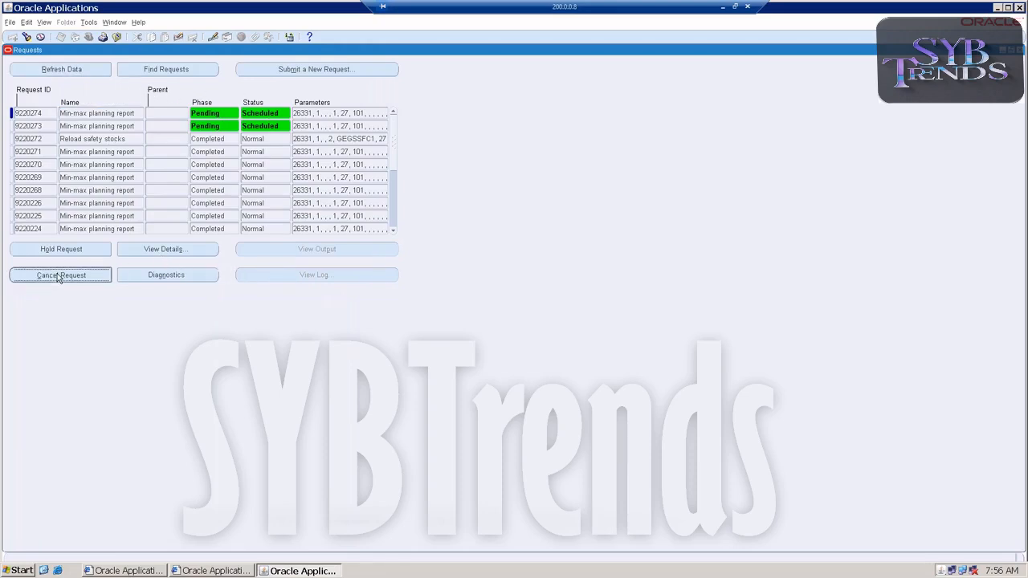
click(554, 318)
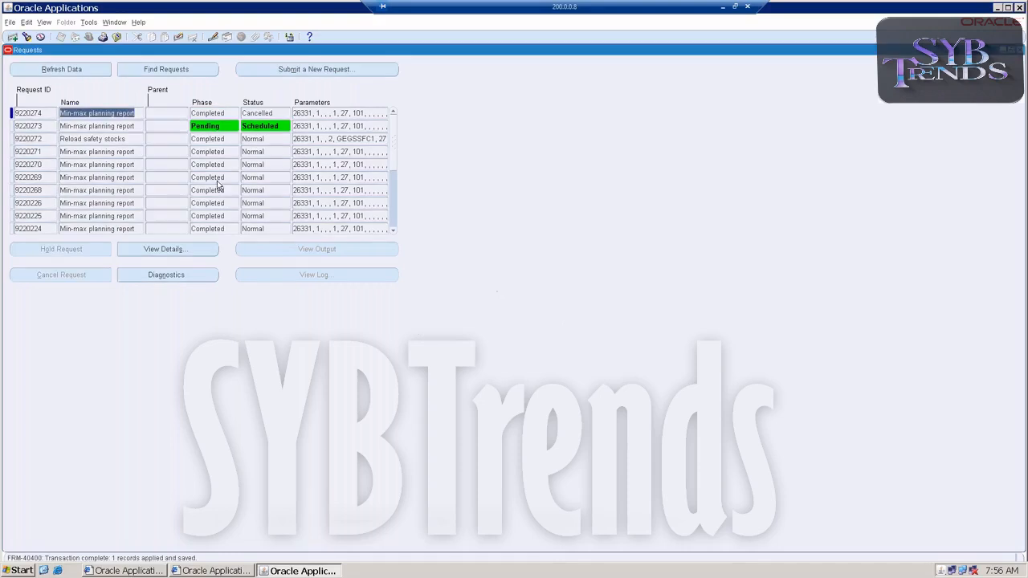
click(124, 126)
click(66, 274)
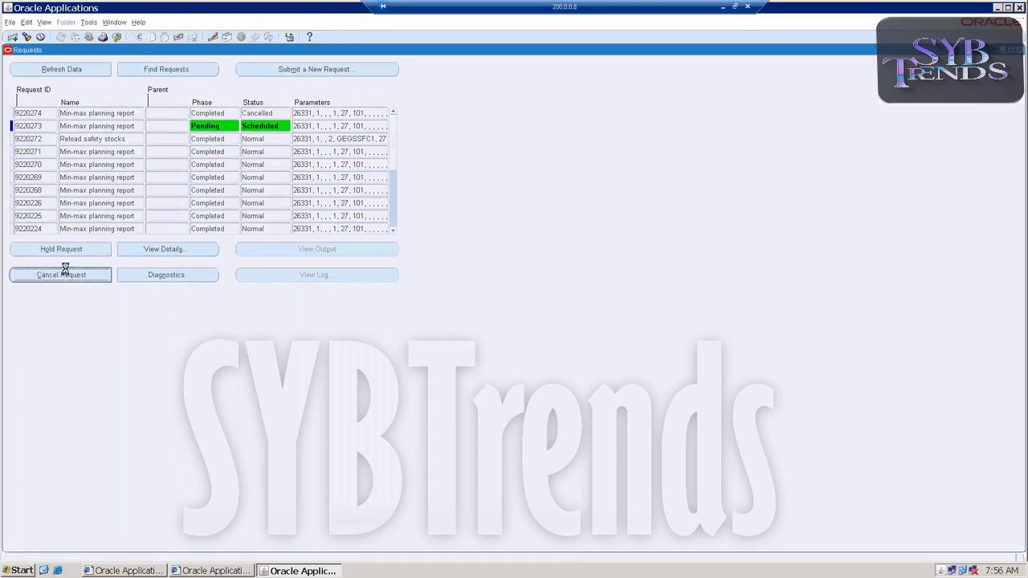
click(554, 318)
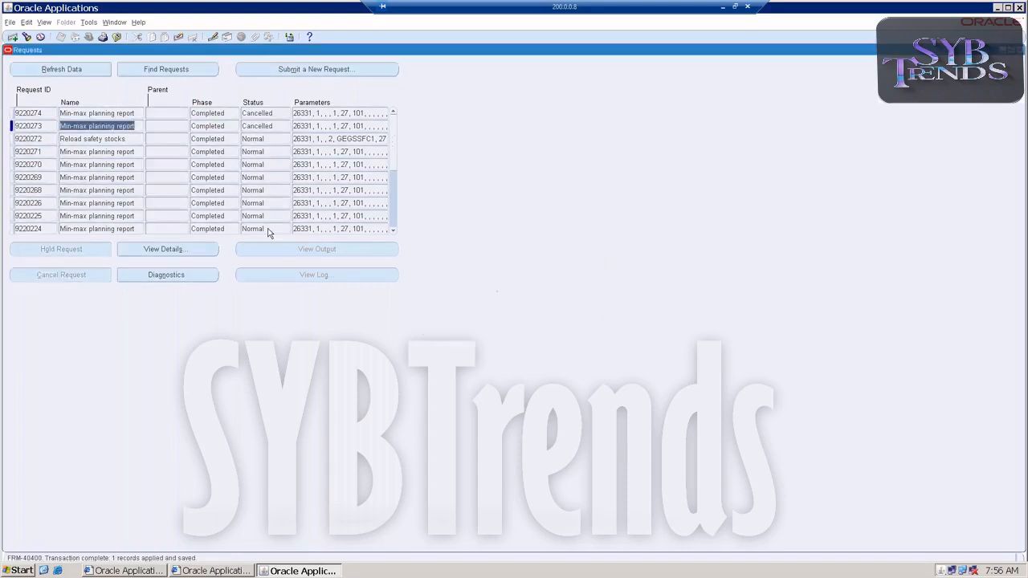
Select the Reload safety stocks request, view its output, and close the requests window
click(113, 139)
click(278, 249)
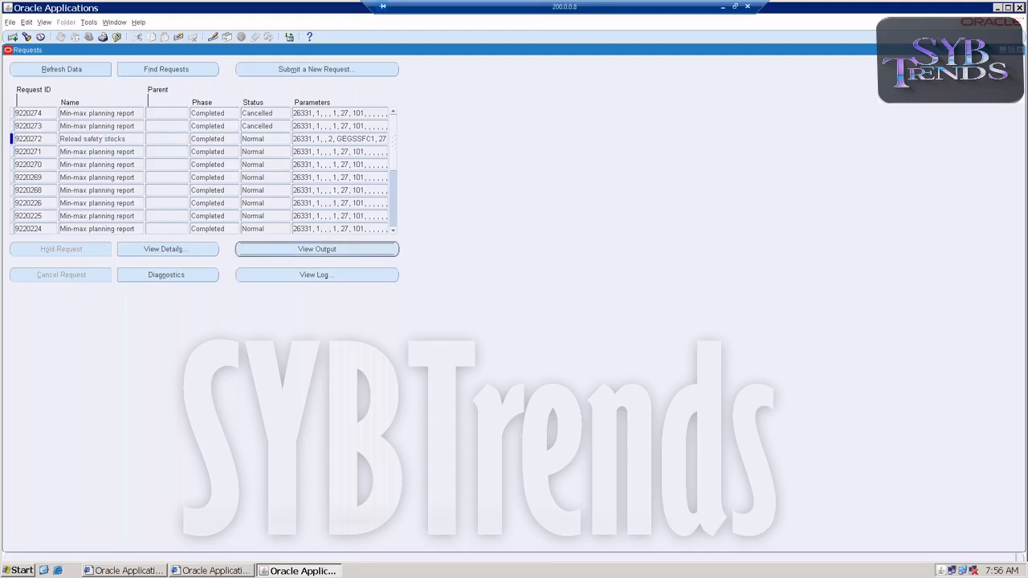
click(595, 318)
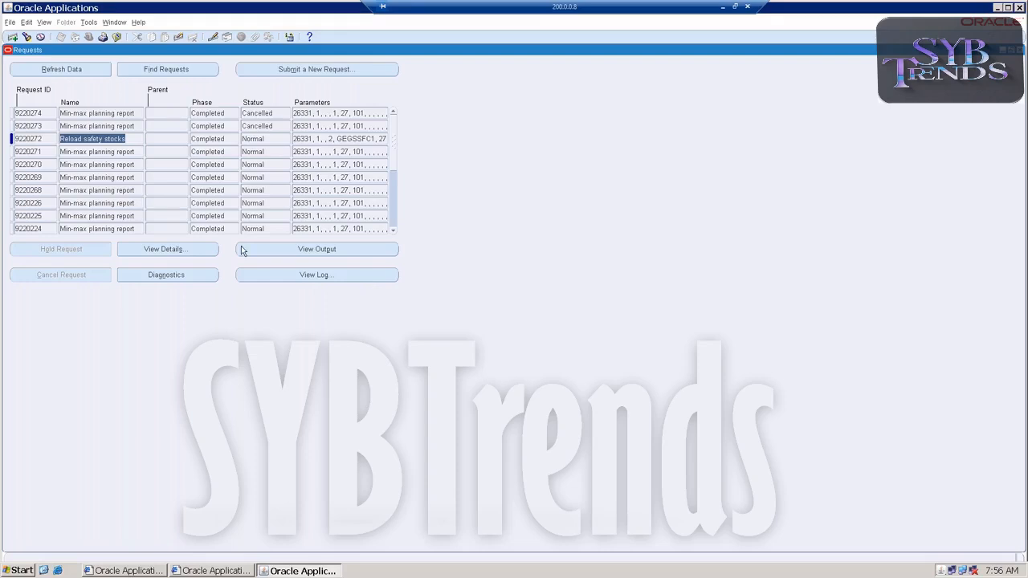
key(F4)
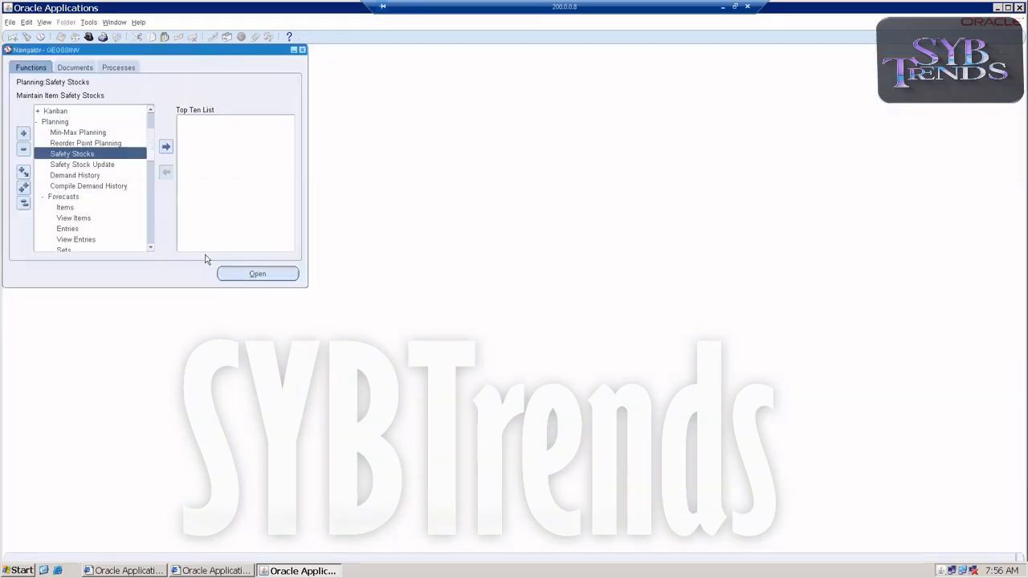
Open the Reorder Point Planning report and set Restock to Yes
double_click(64, 143)
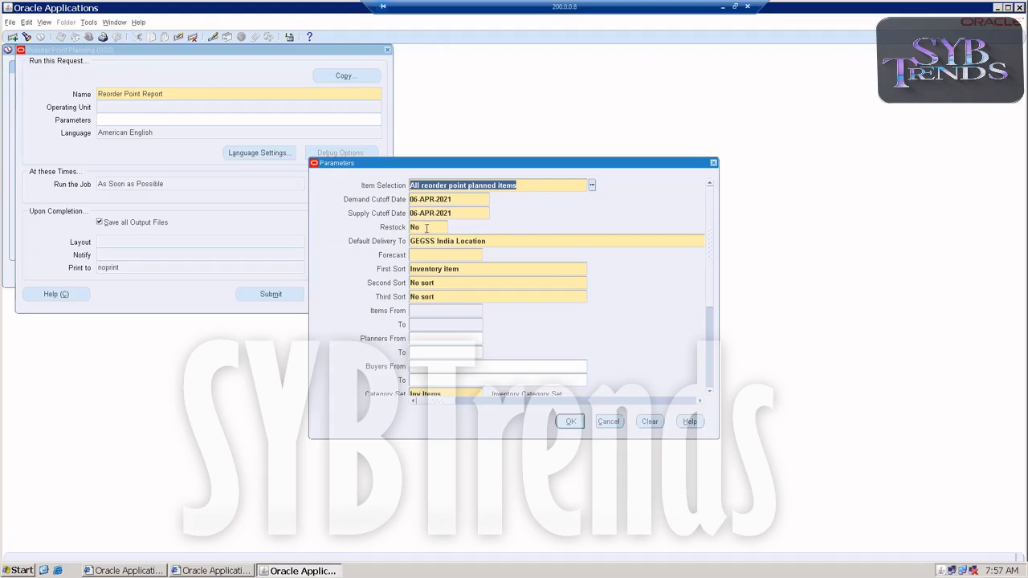
click(427, 228)
text(y)
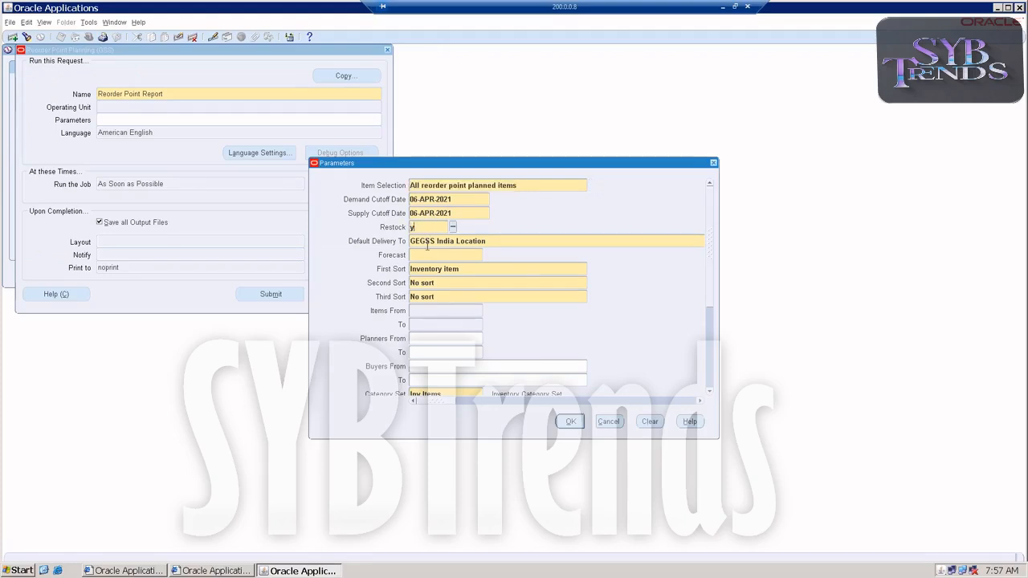
Set the report's Forecast parameter to GEGSSFC1
key(Tab)
key(Tab)
click(487, 255)
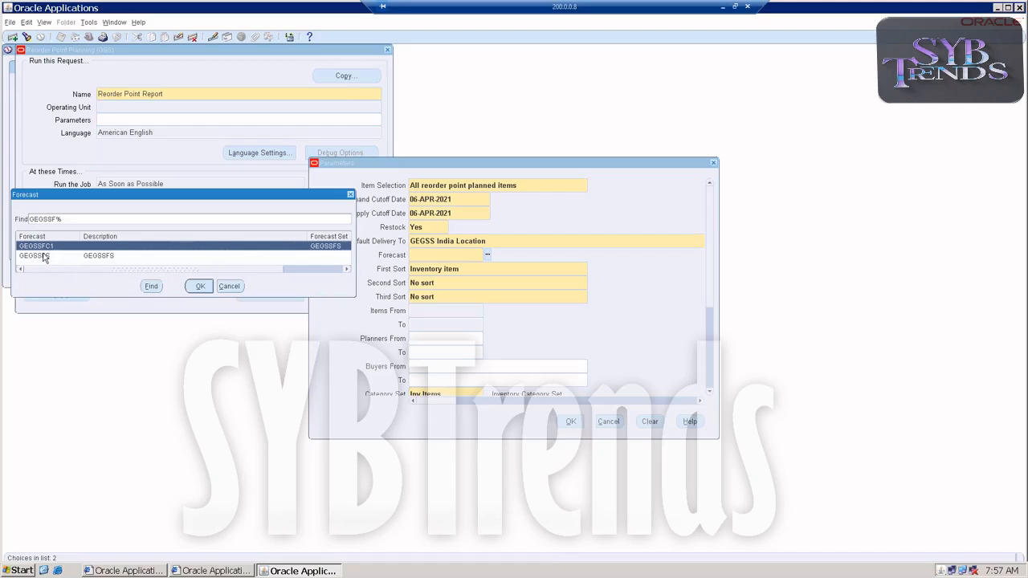
key(Return)
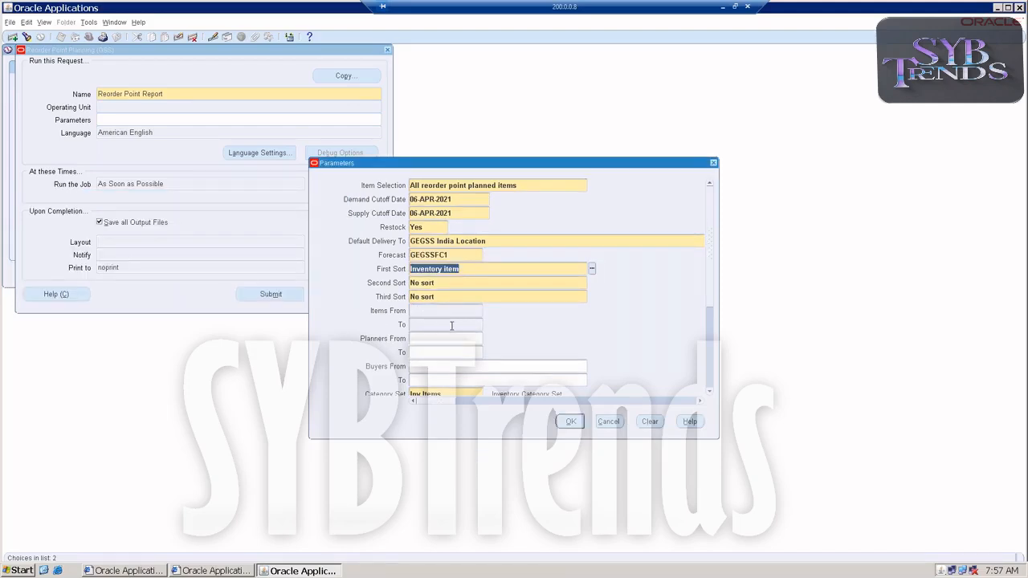
Review the remaining report parameters, accept them, submit the Reorder Point Report request and decline submitting another
drag(710, 274, 711, 336)
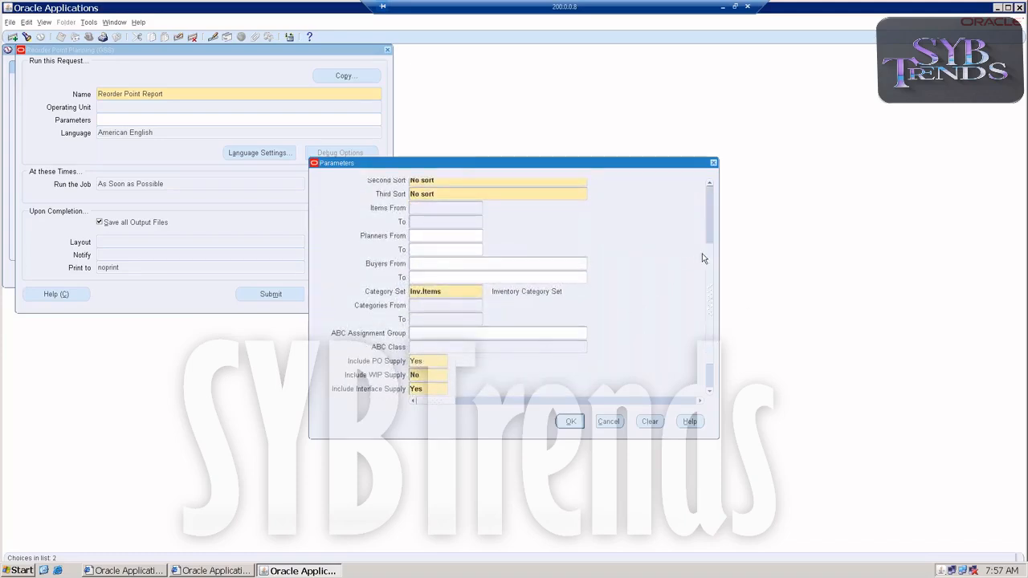
drag(711, 265, 712, 297)
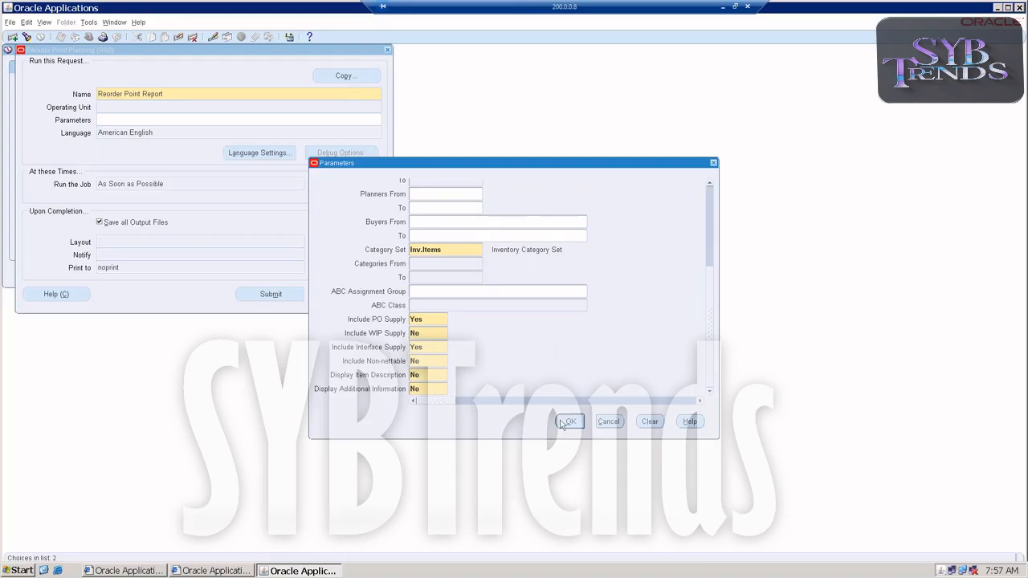
click(562, 421)
click(269, 295)
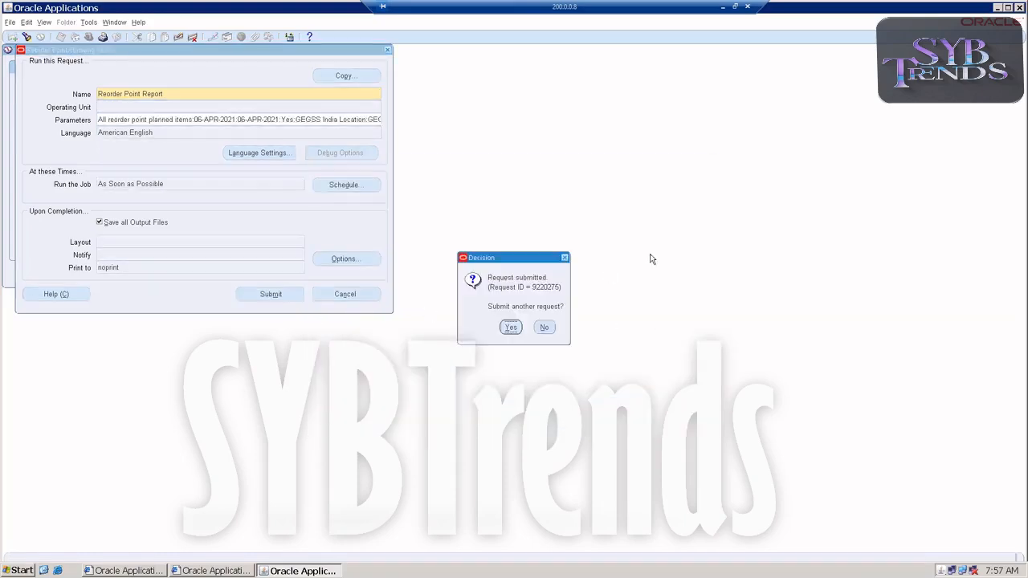
click(543, 328)
Open the list of all my requests and refresh it repeatedly until the Reorder Point Report completes
click(44, 21)
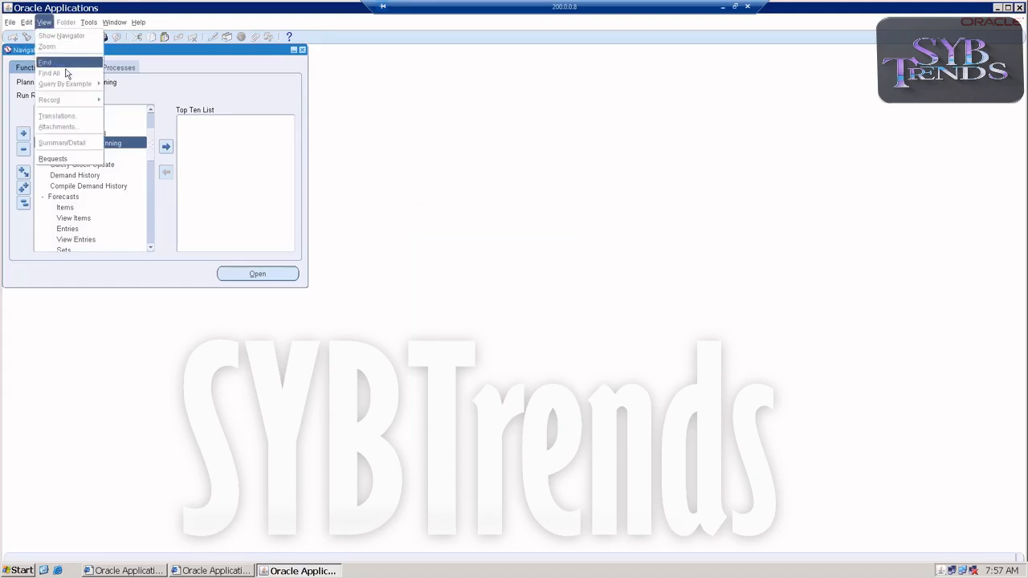
click(71, 159)
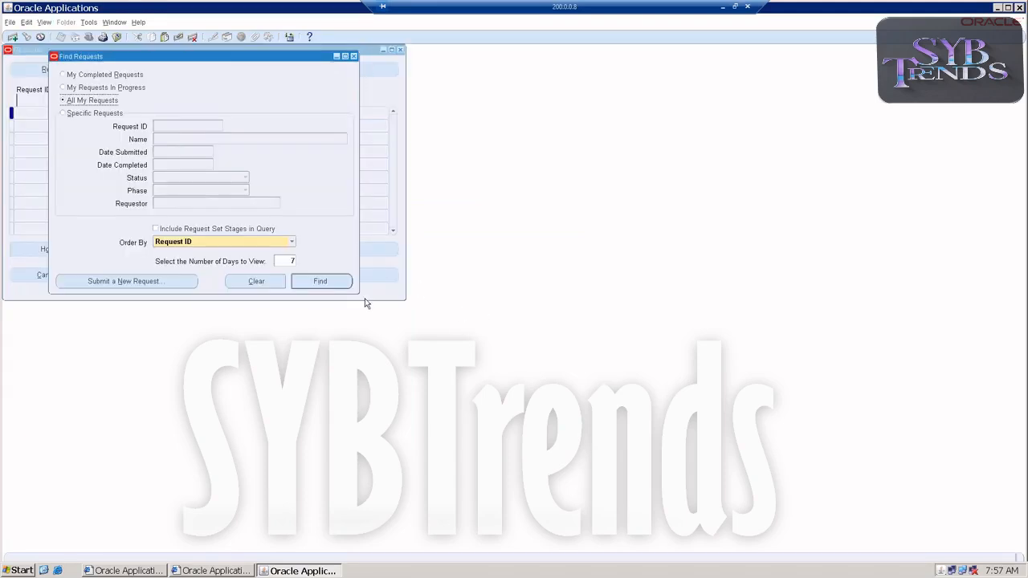
click(336, 280)
click(72, 71)
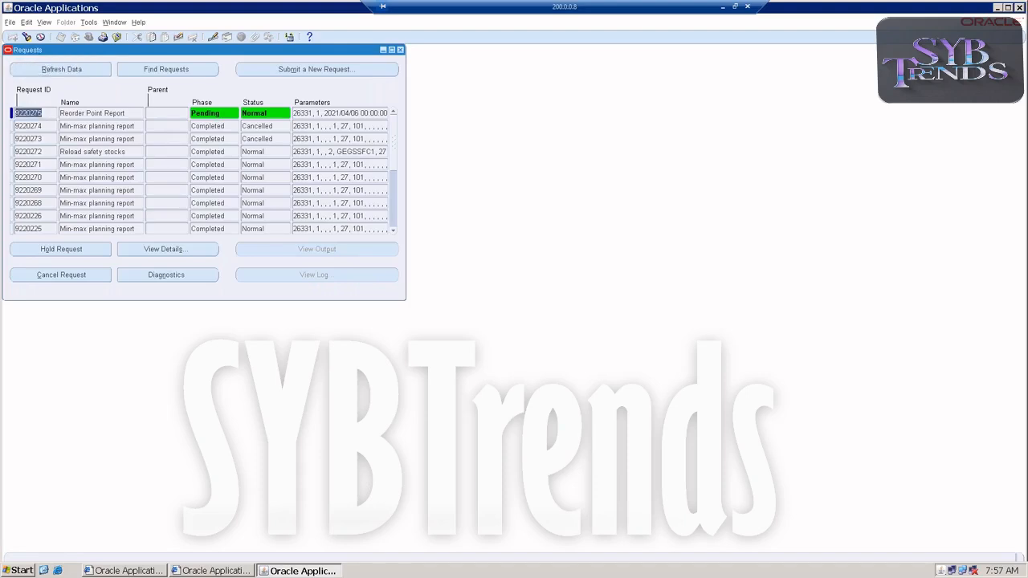
click(78, 70)
click(72, 71)
click(77, 71)
Open the Reorder Point Report request's output, maximize it and scroll down to the item results
click(84, 116)
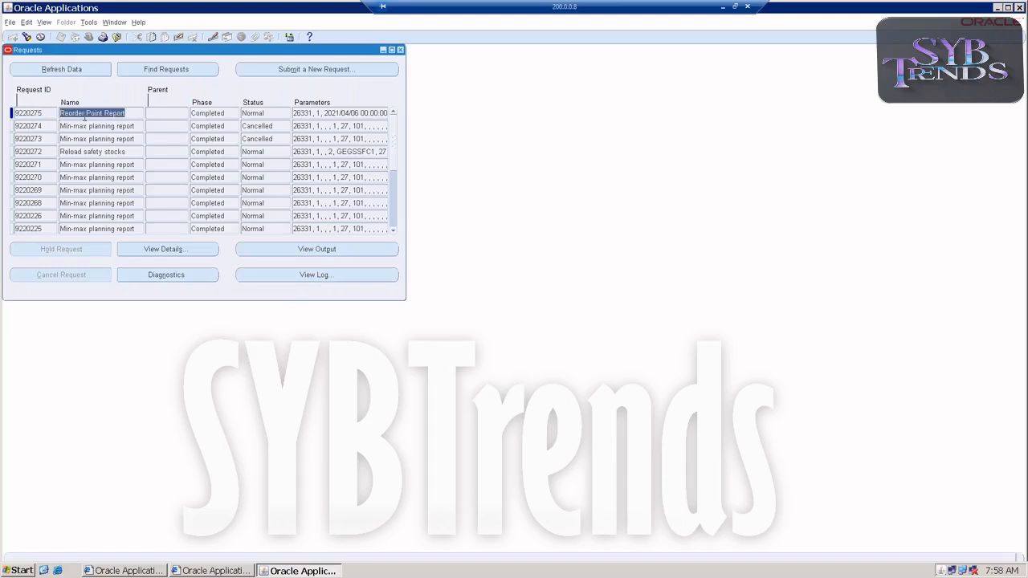
click(277, 250)
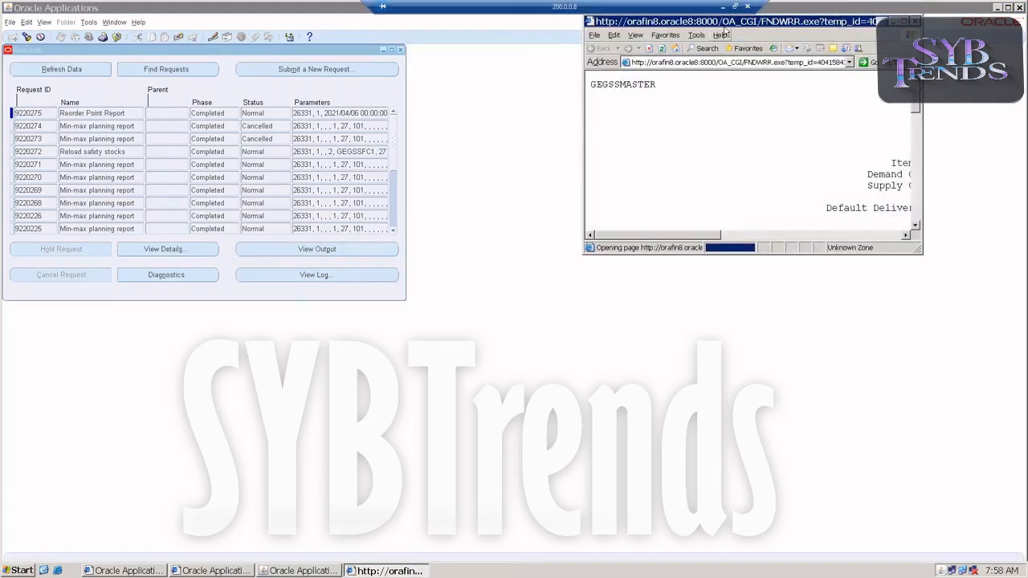
double_click(725, 26)
scroll(622, 277, down, 3)
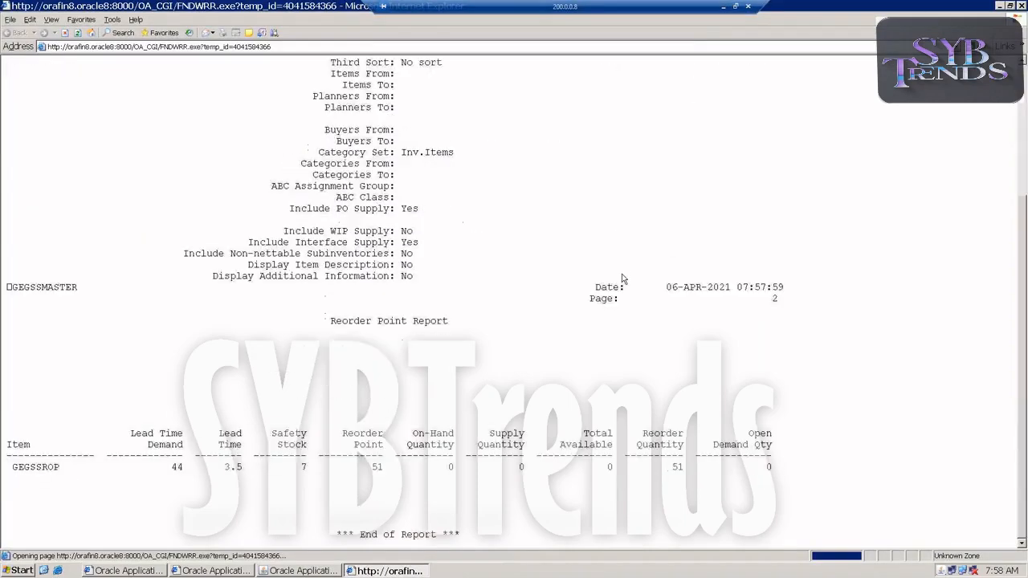
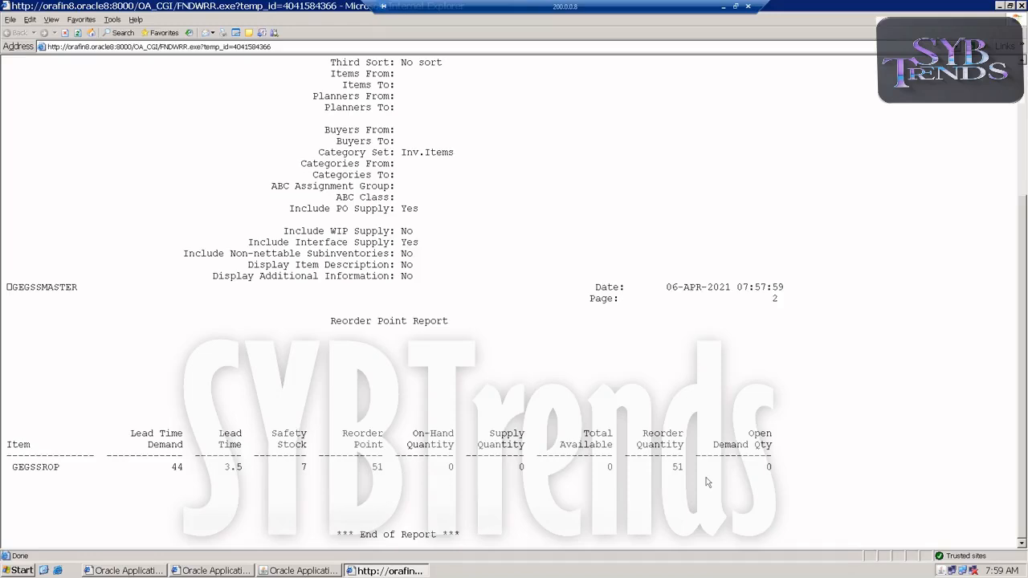
Return from the report output to Oracle Applications and close the Requests window
drag(171, 466, 188, 468)
click(289, 570)
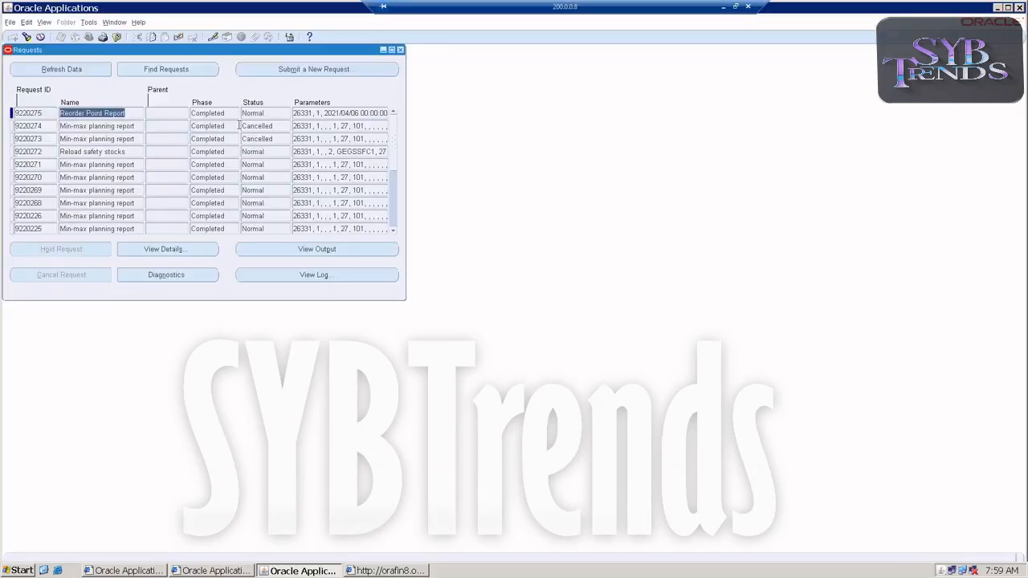
click(400, 50)
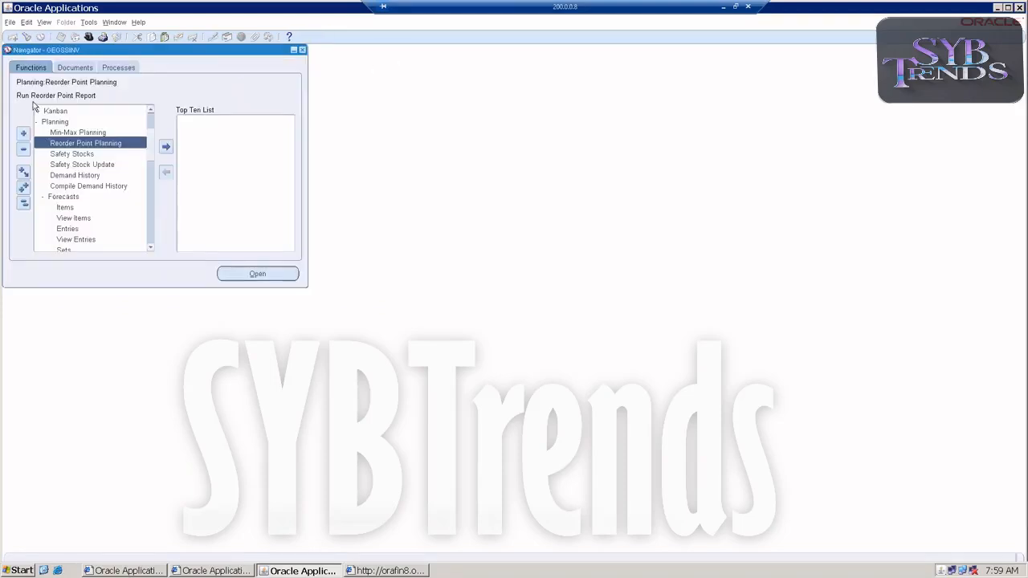
Switch responsibility to GEGSSPO
click(44, 23)
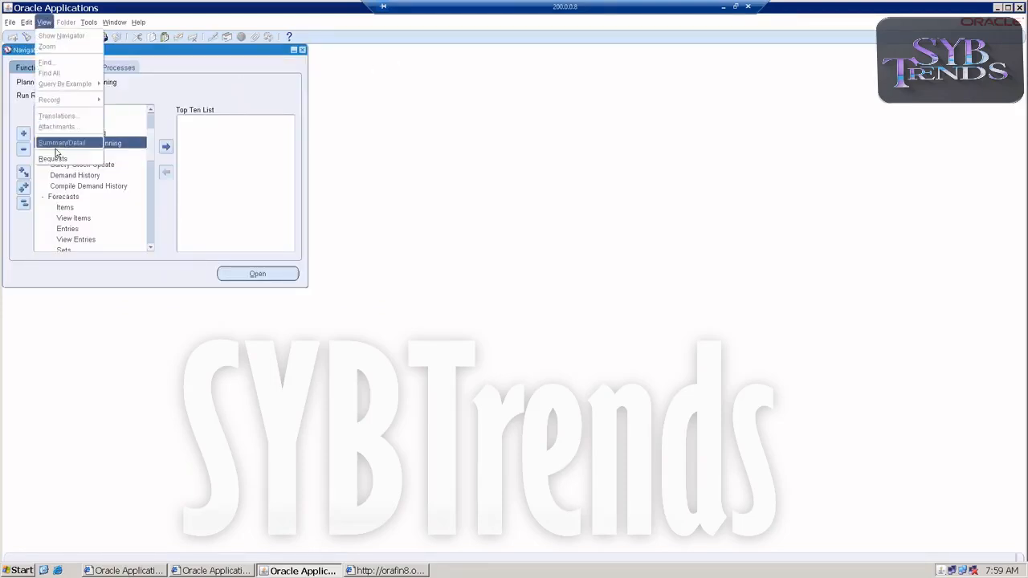
click(240, 184)
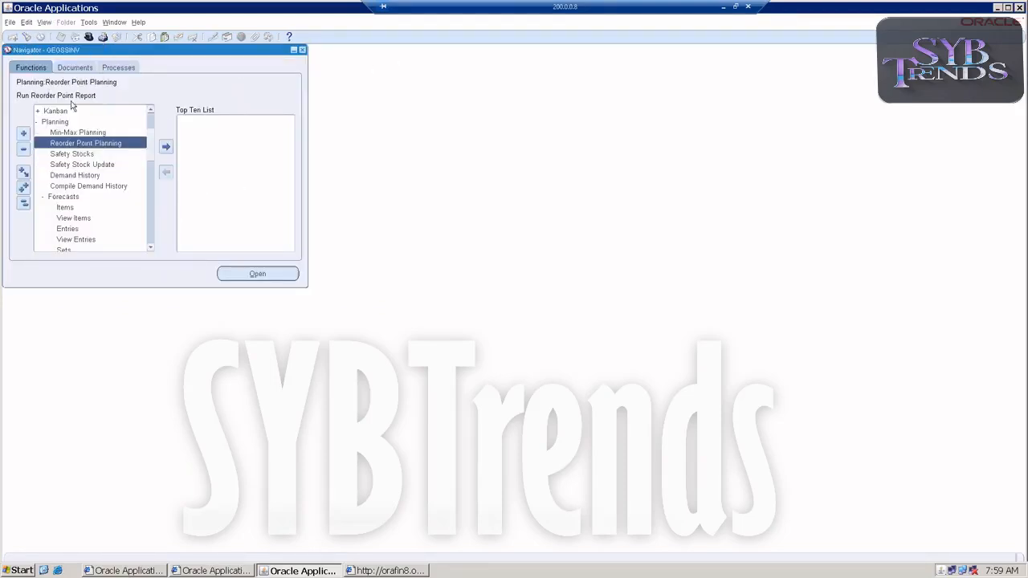
click(10, 23)
click(19, 127)
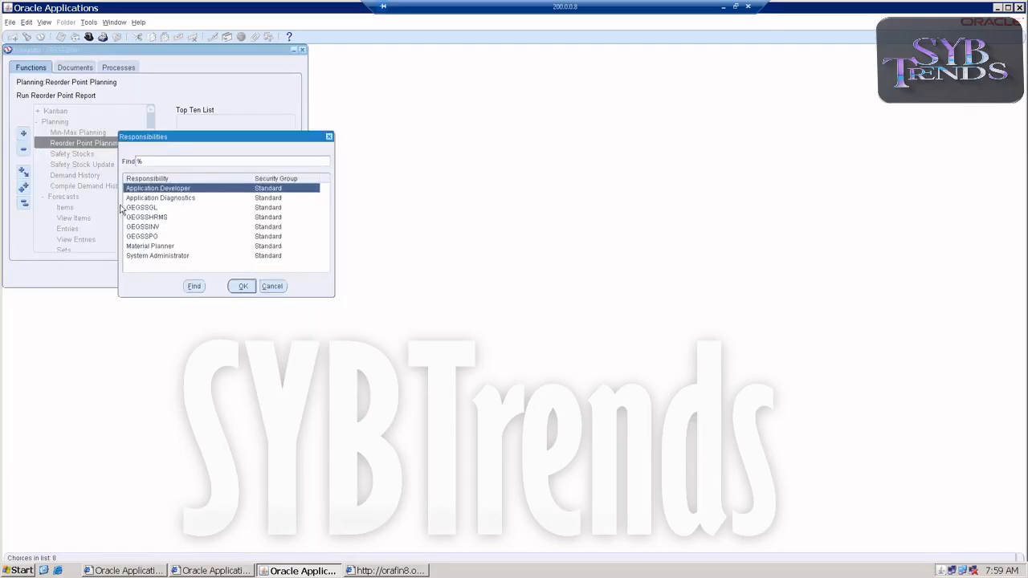
double_click(150, 238)
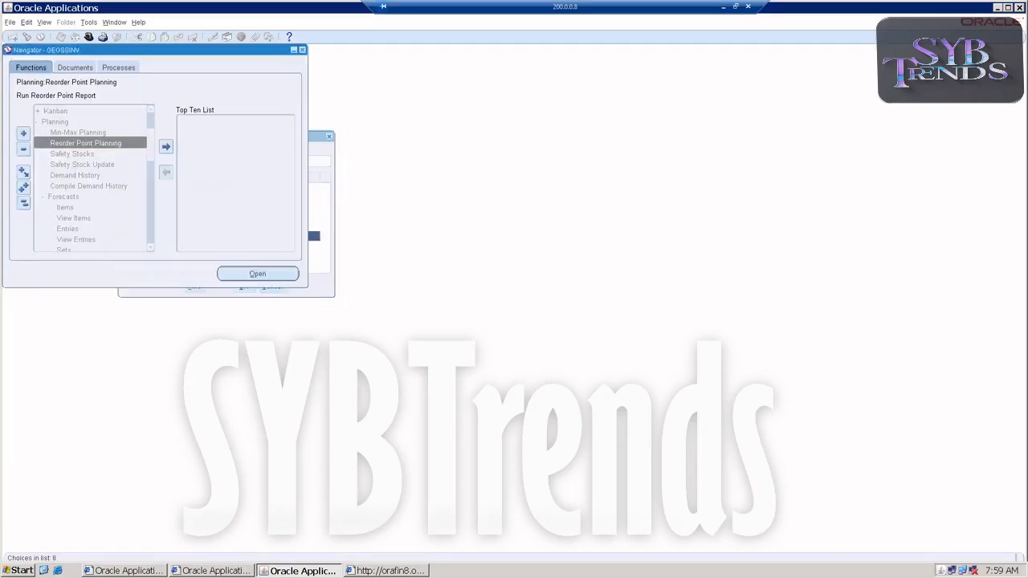
Open the request submission form and choose the Requisition Import program
click(44, 22)
click(53, 158)
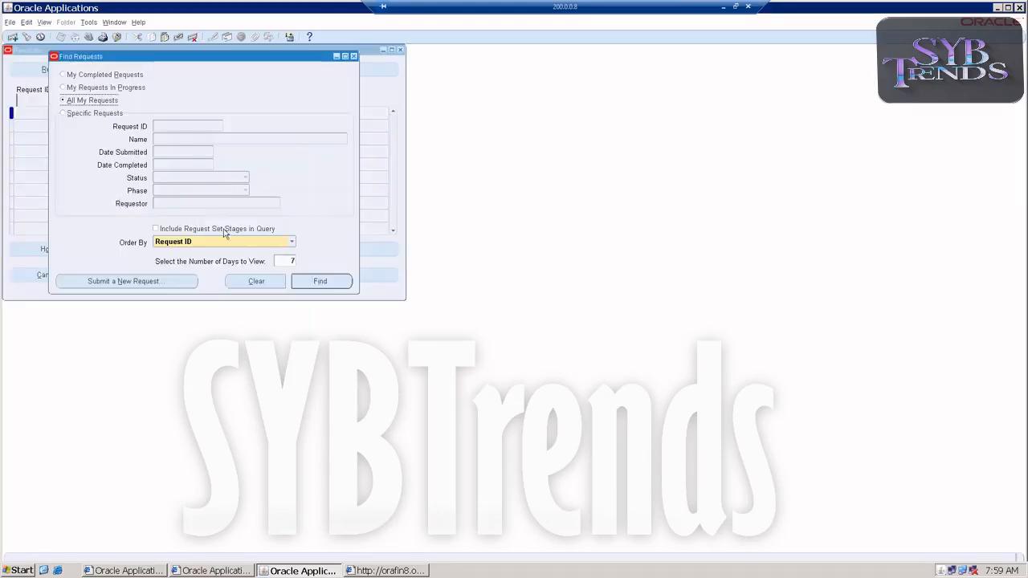
click(160, 283)
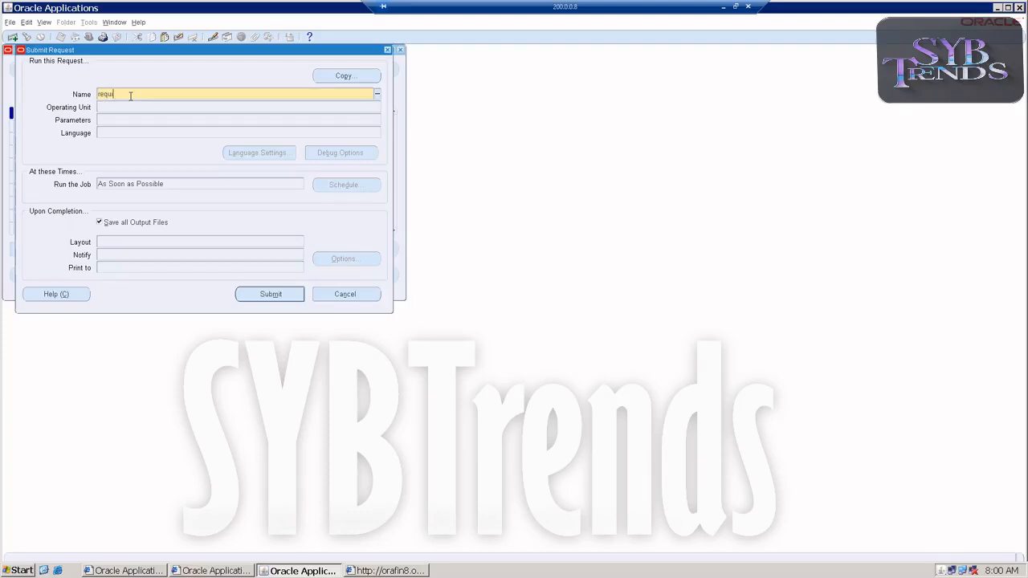
key(Tab)
double_click(131, 177)
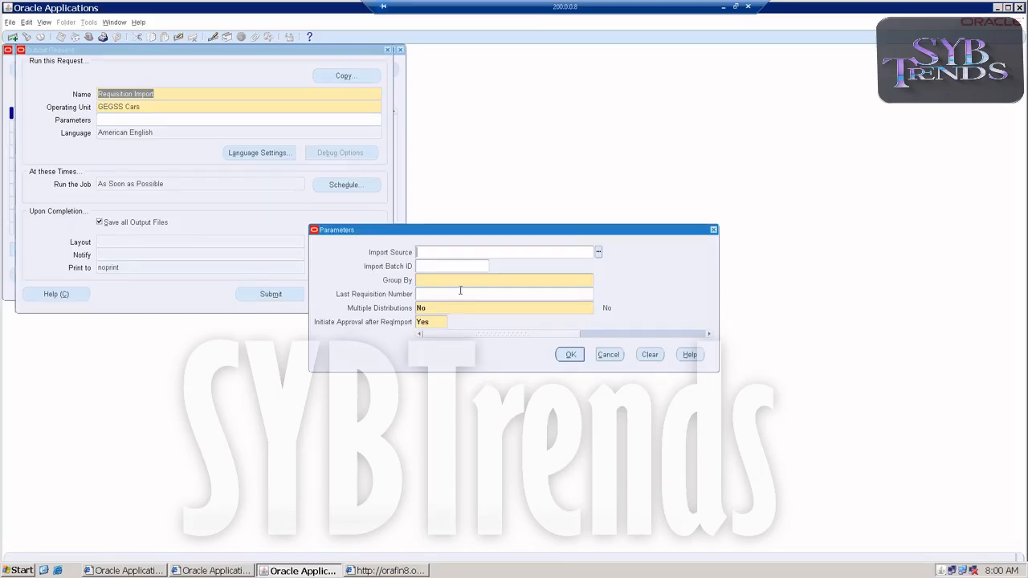
Set Import Source to INV, Group By to Item and Initiate Approval after ReqImport to No, then accept the parameters
click(599, 252)
click(581, 281)
click(599, 280)
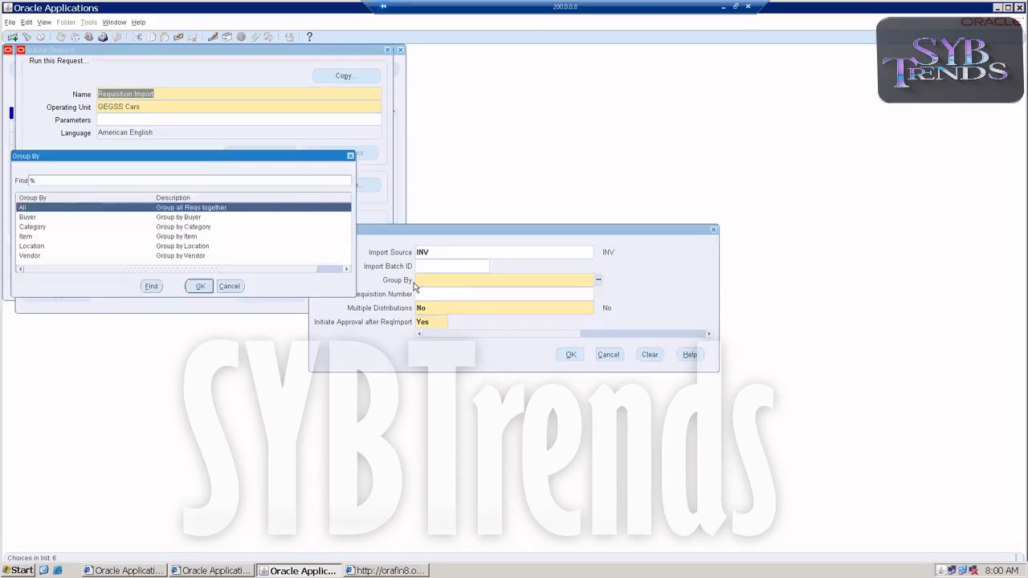
double_click(36, 236)
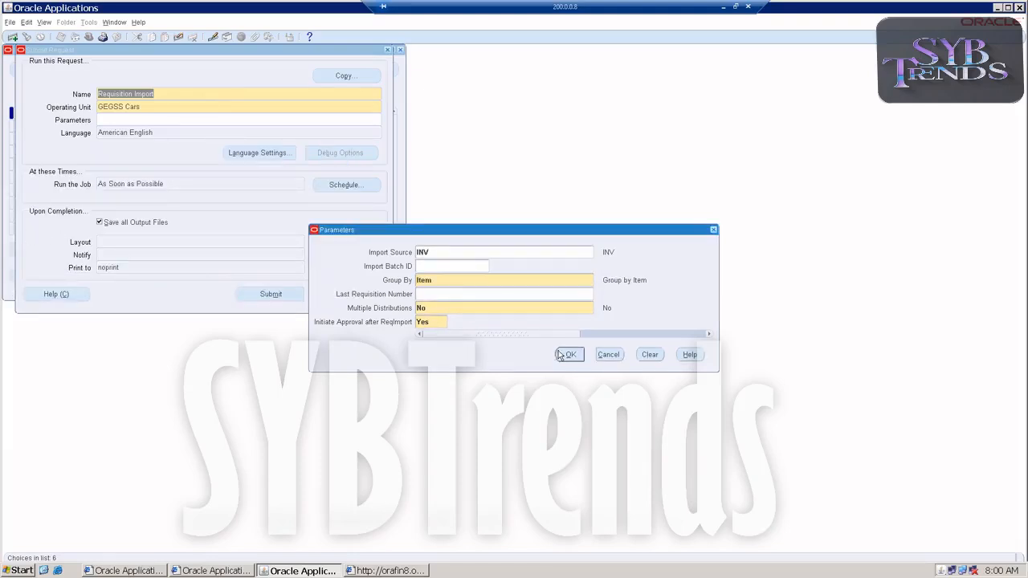
click(442, 322)
click(452, 322)
double_click(152, 255)
click(563, 356)
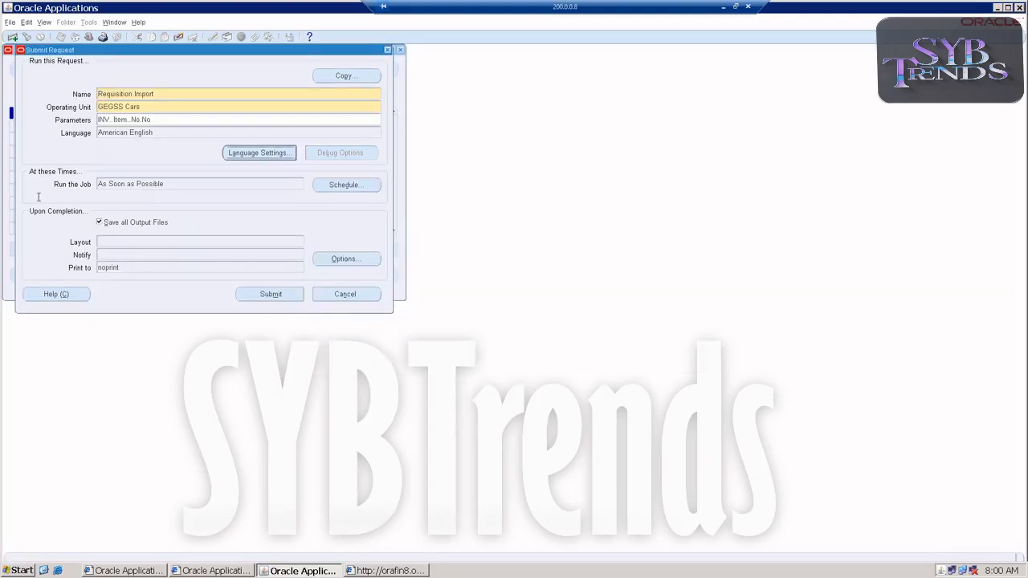
Submit the Requisition Import request and refresh the request list until it completes
click(261, 295)
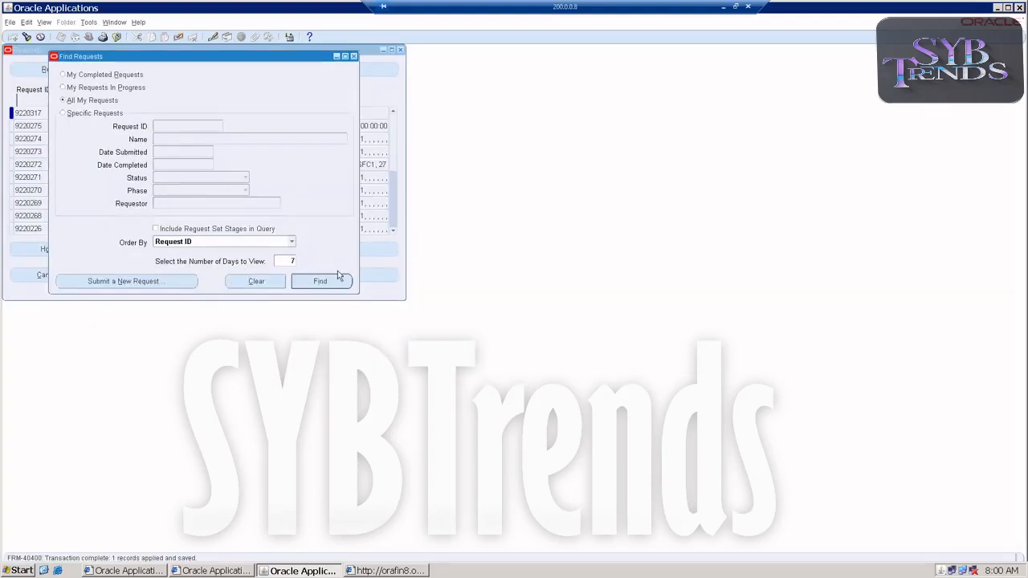
click(356, 56)
click(58, 70)
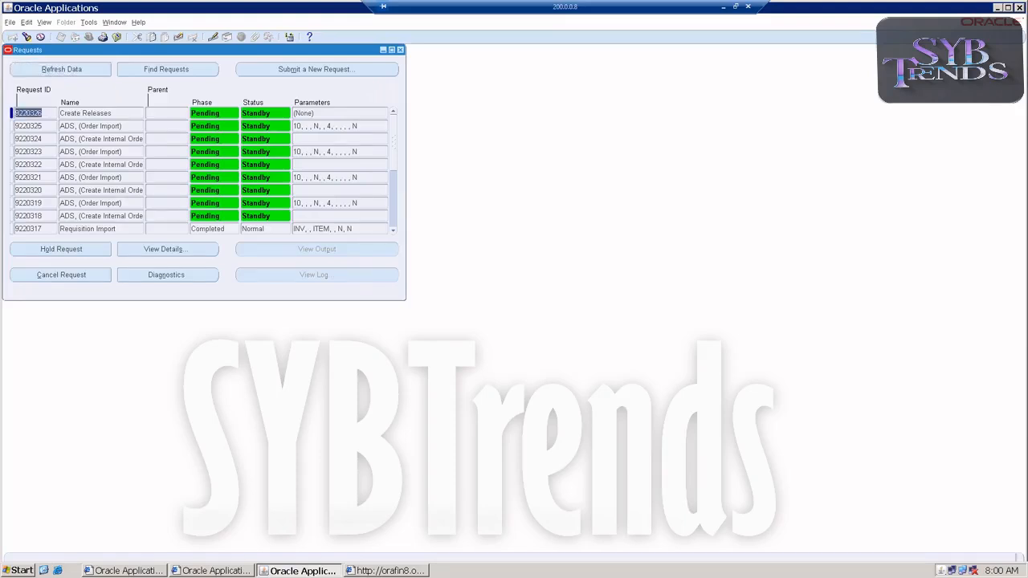
click(79, 73)
click(79, 73)
click(79, 73)
click(79, 73)
Open the Requisition Import request's output and close it
click(76, 228)
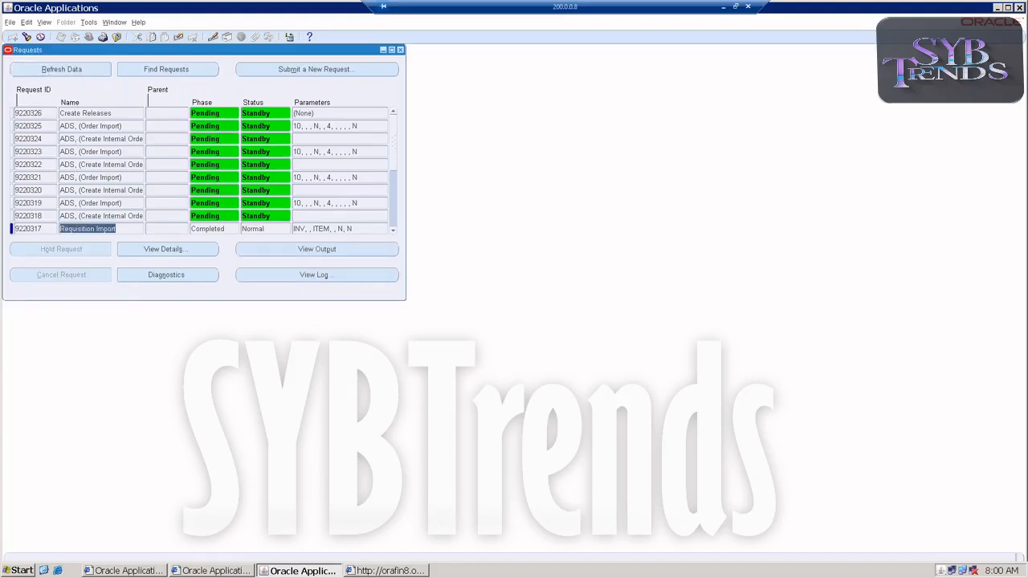
click(286, 255)
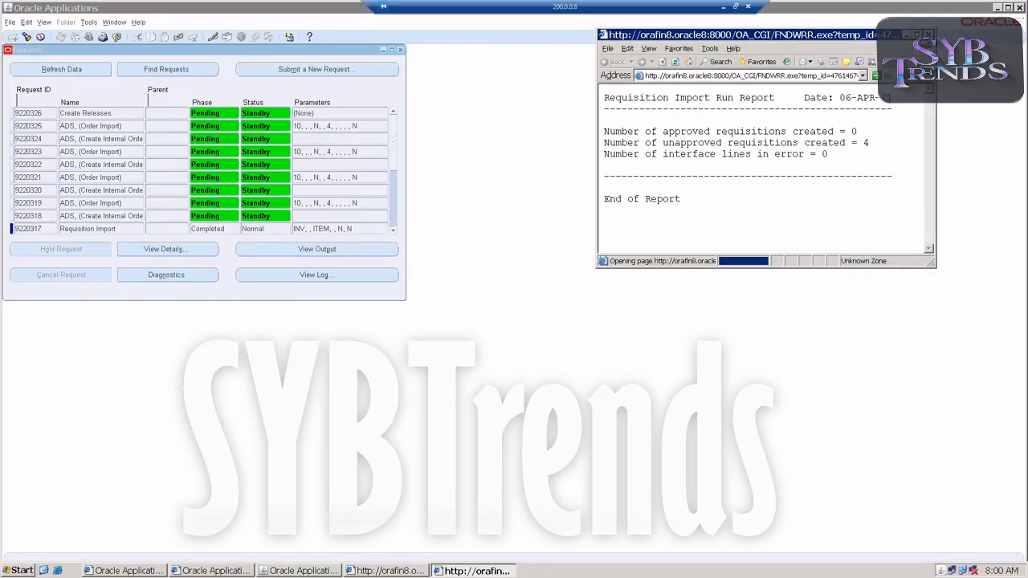
click(929, 35)
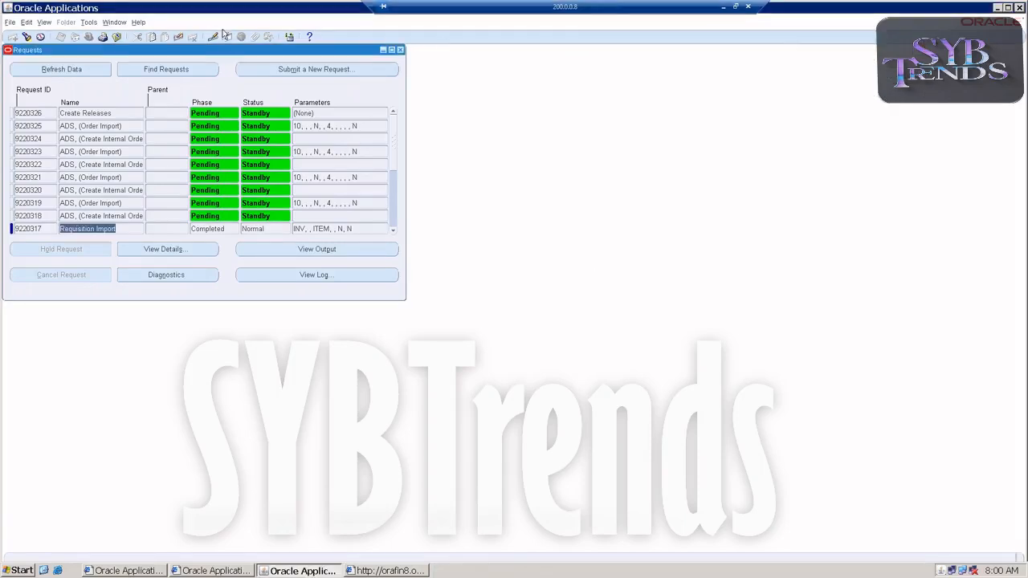
Close the Requests window, open the Requisition Summary and find all requisitions
click(10, 22)
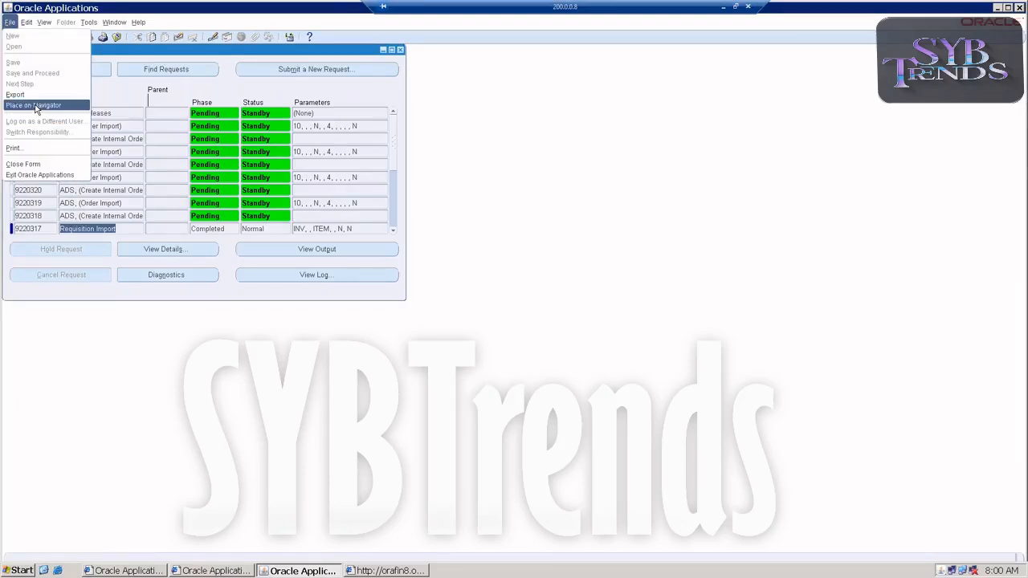
click(401, 50)
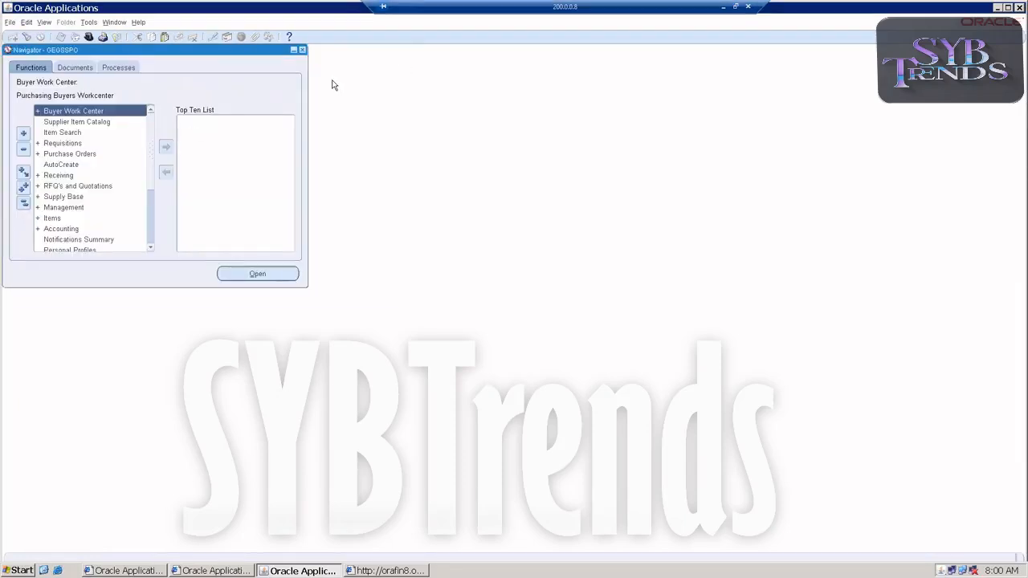
double_click(49, 143)
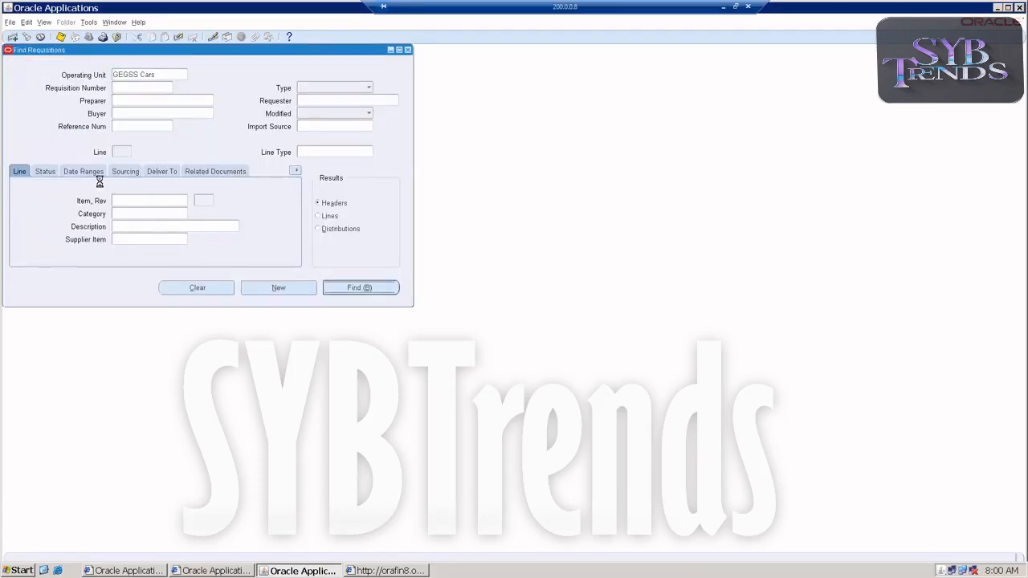
key(Return)
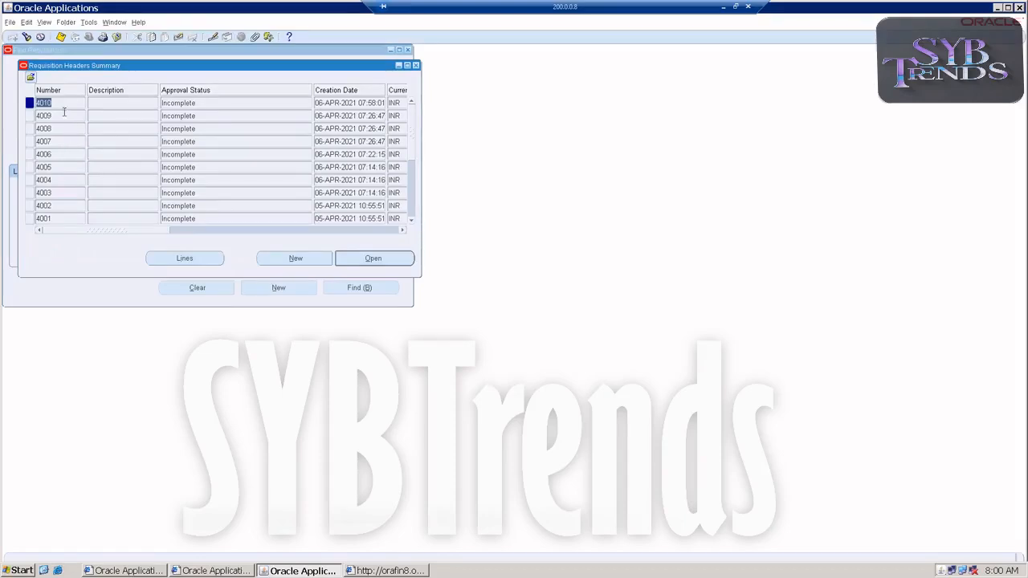
Review the lines of requisition 4010 across all columns, then close the requisition windows
click(175, 257)
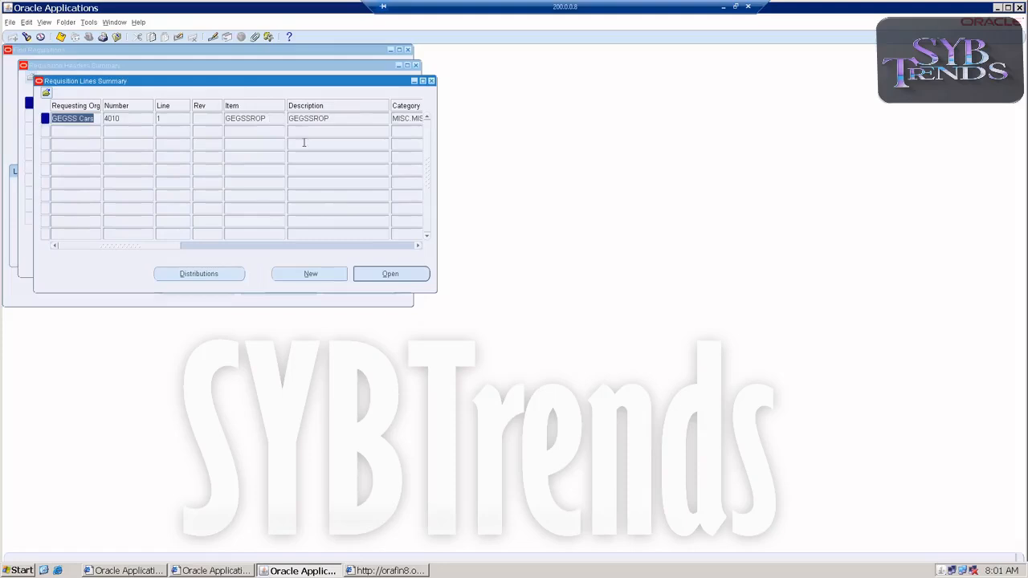
drag(161, 247, 214, 251)
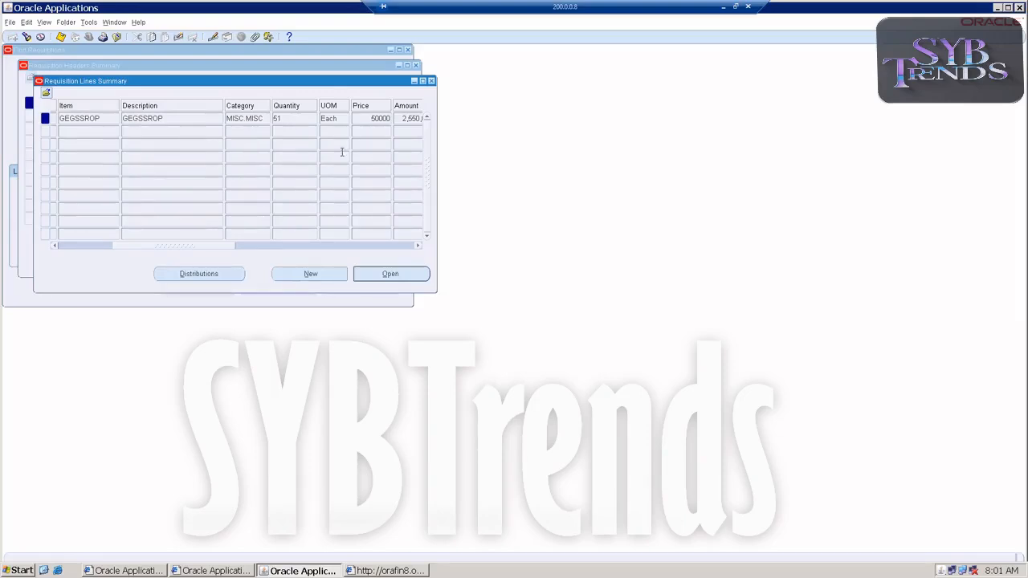
drag(191, 246, 213, 244)
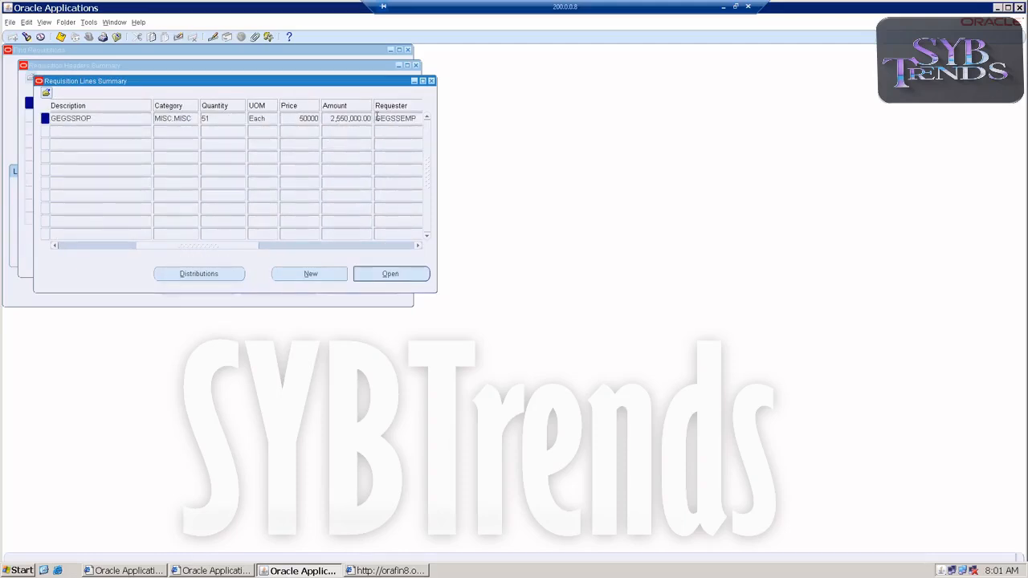
click(430, 81)
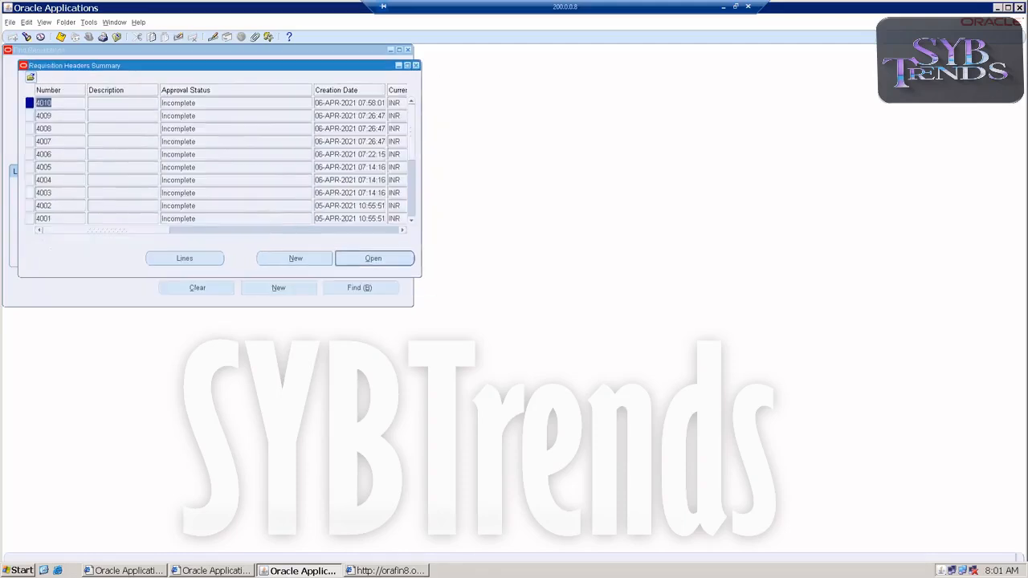
click(415, 66)
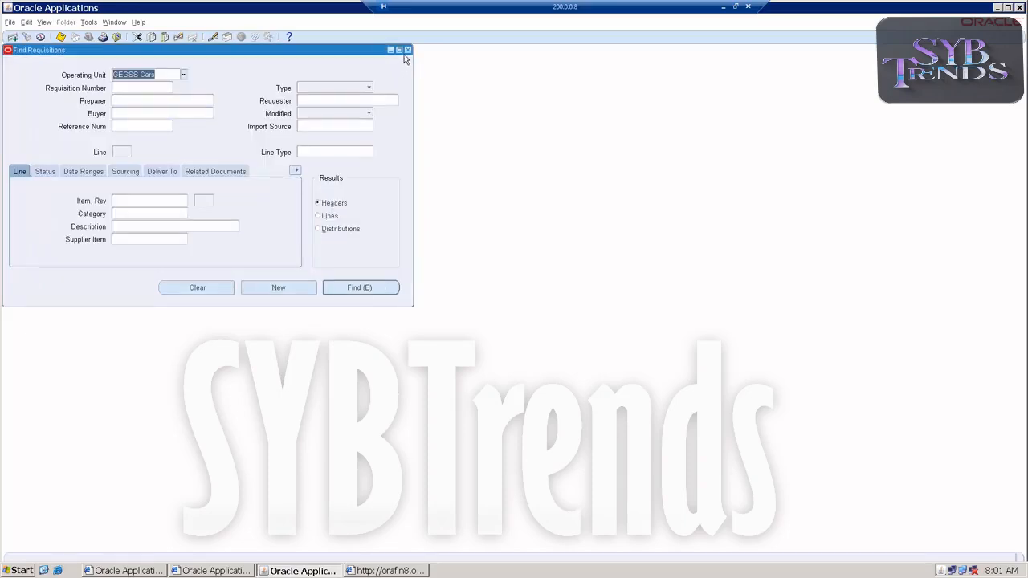
click(407, 50)
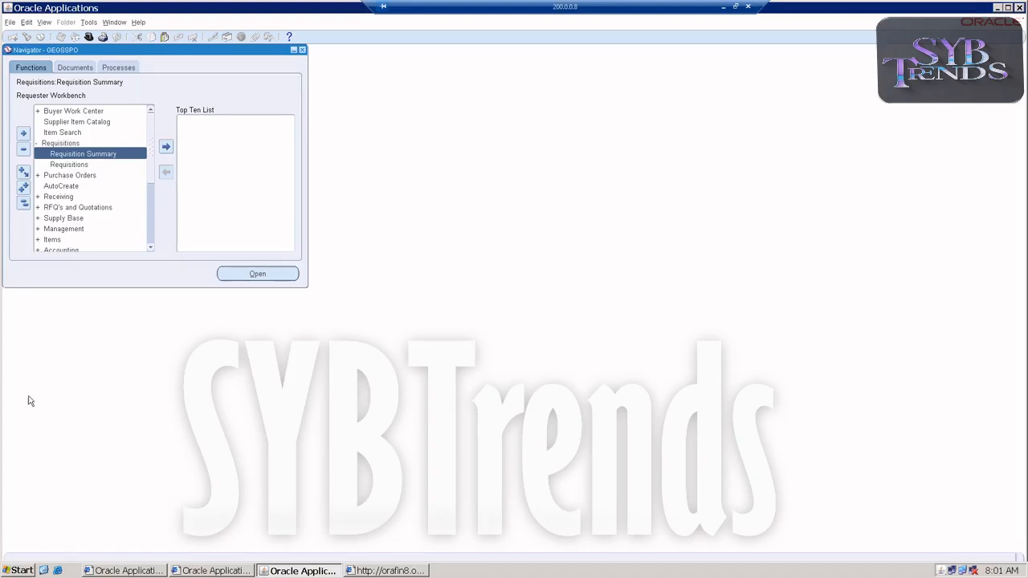
Open the responsibility switcher to change responsibility
click(350, 570)
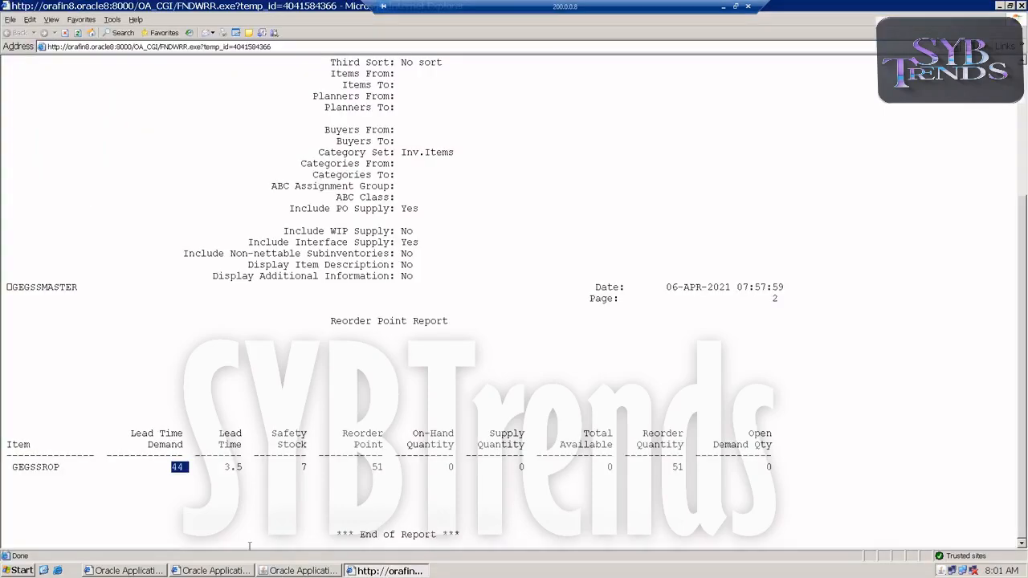
click(286, 571)
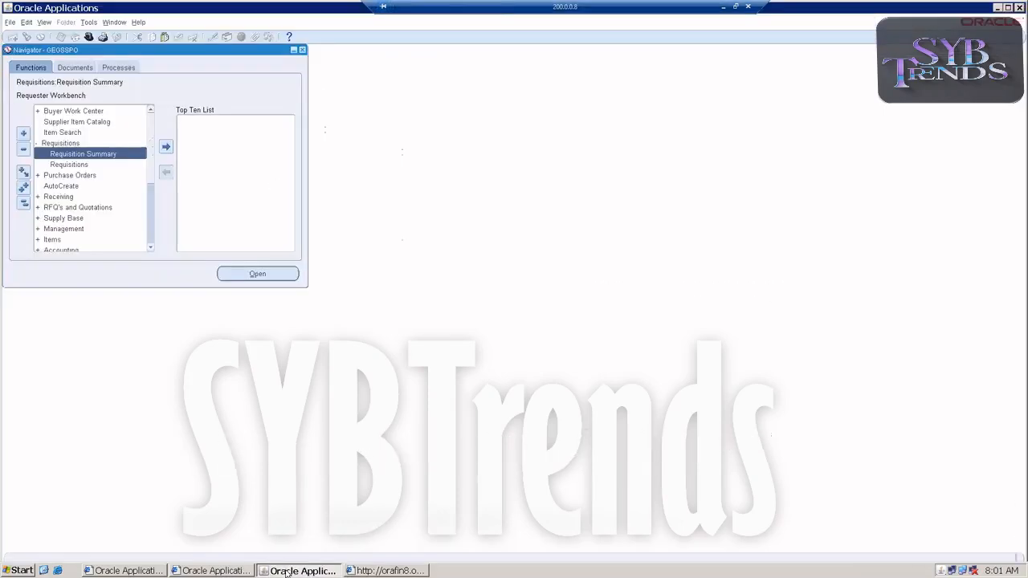
double_click(47, 144)
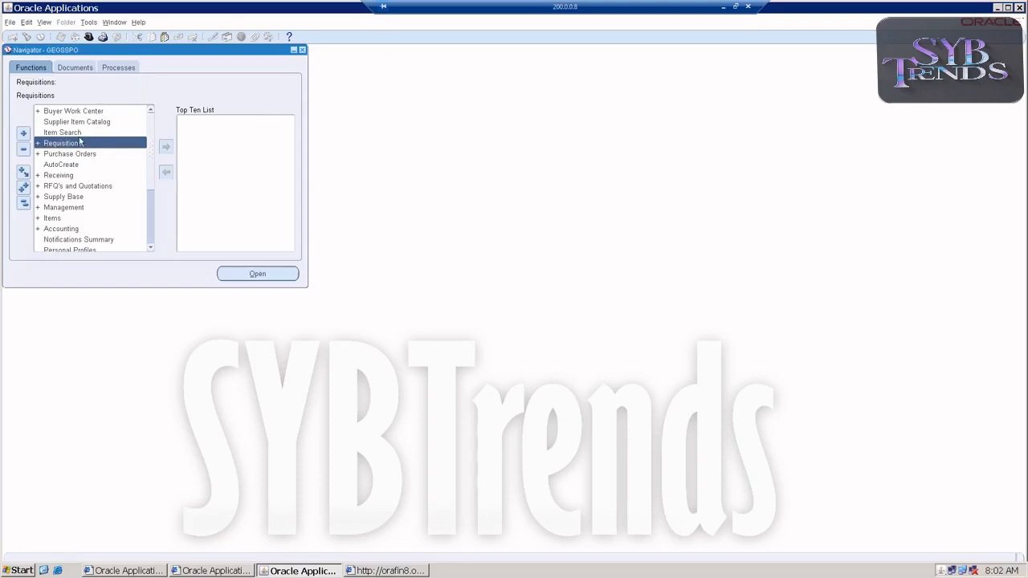
click(10, 22)
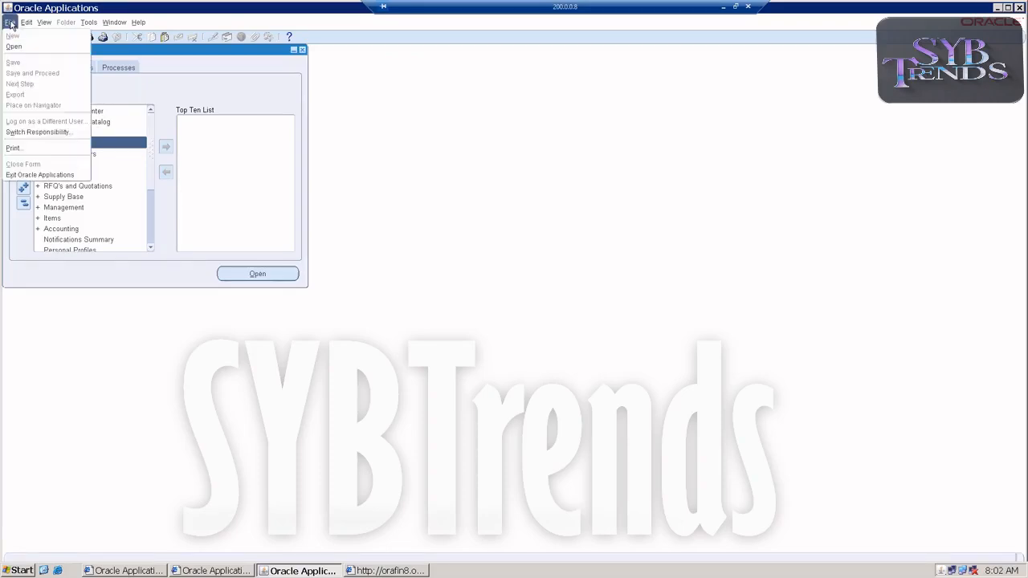
click(36, 133)
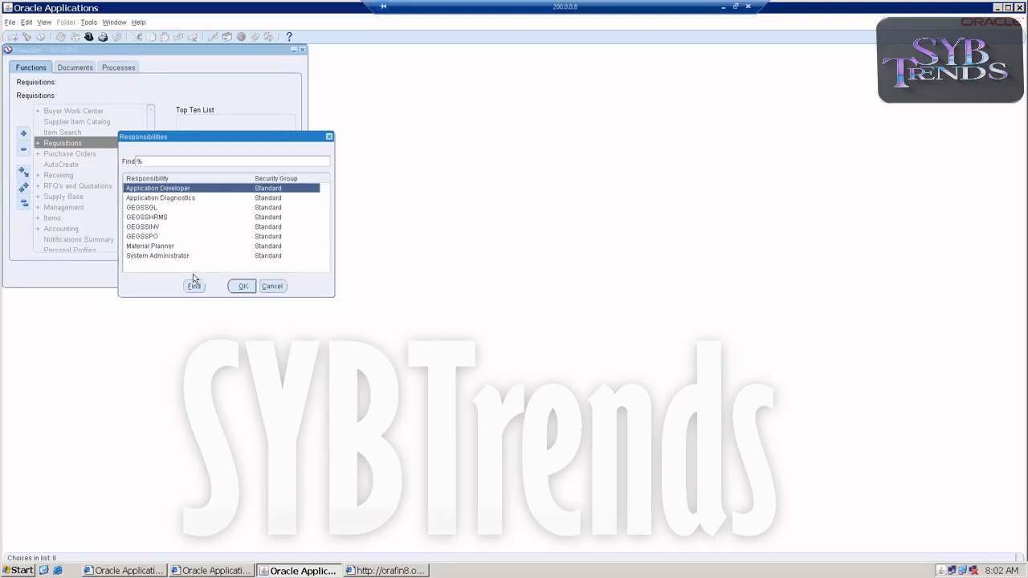